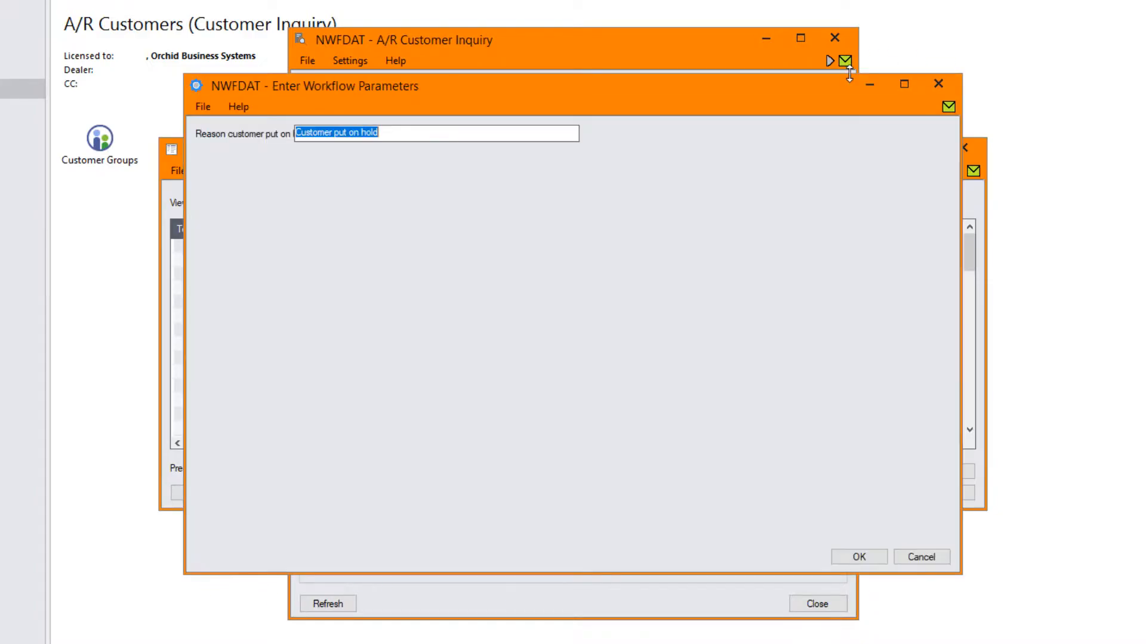
# Step: Append ' - over the credit limit' to customer 1500's hold reason and confirm to start the workflow
pyautogui.click(423, 138)
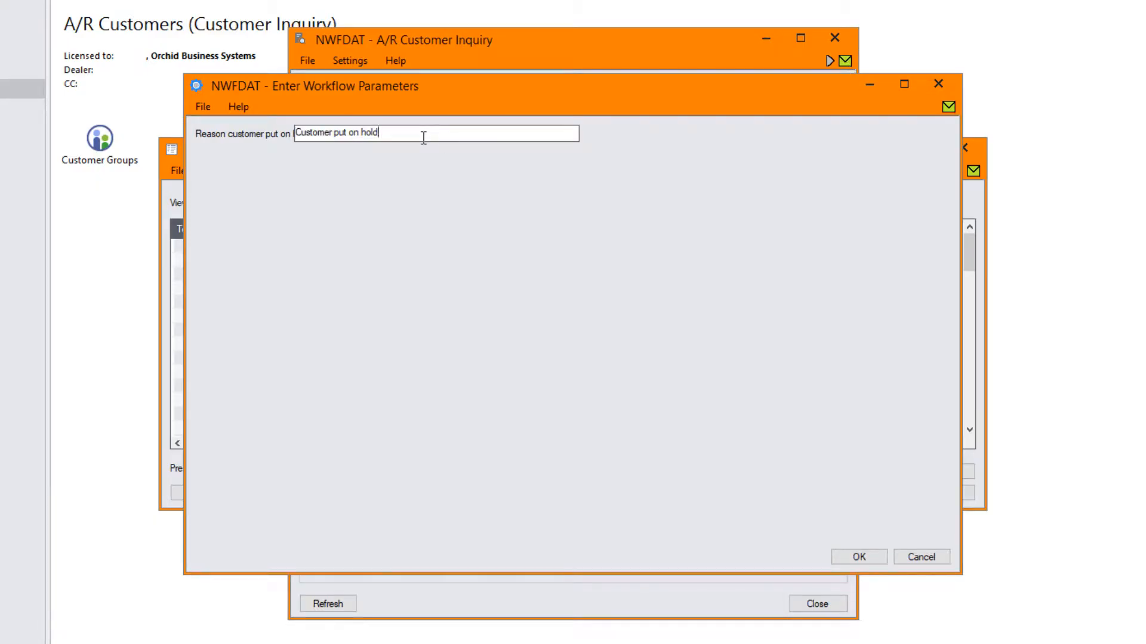
pyautogui.write('- over the credit limit')
pyautogui.click(858, 557)
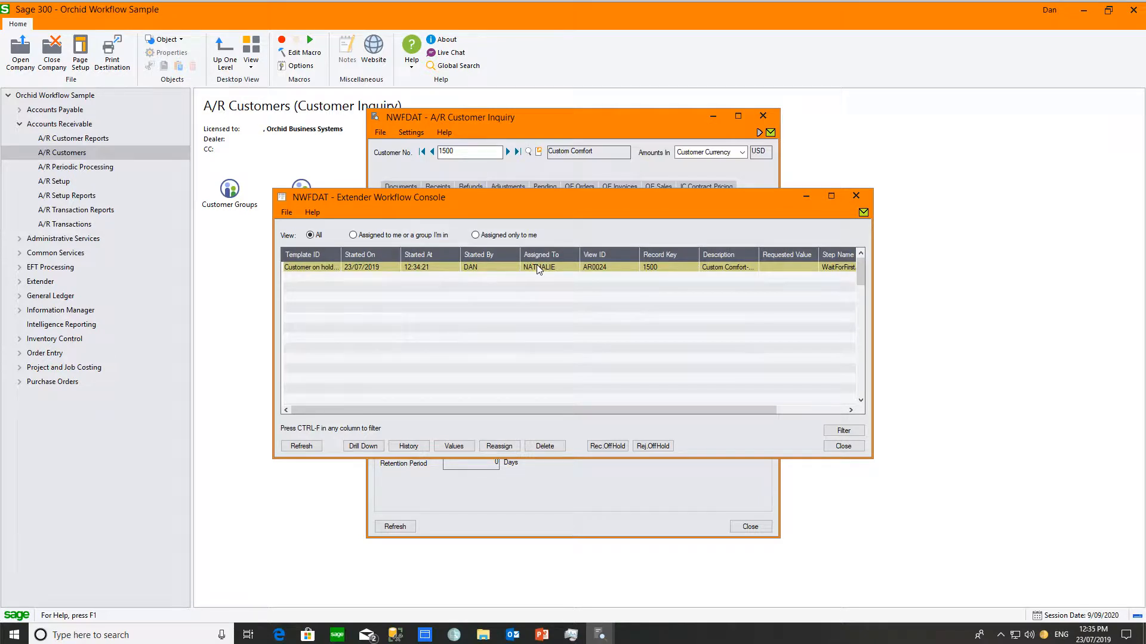
# Step: Close the console, return to customer 1500, and open its on-hold workflow Log from the WF icon
pyautogui.moveTo(750, 410); pyautogui.dragTo(819, 409)
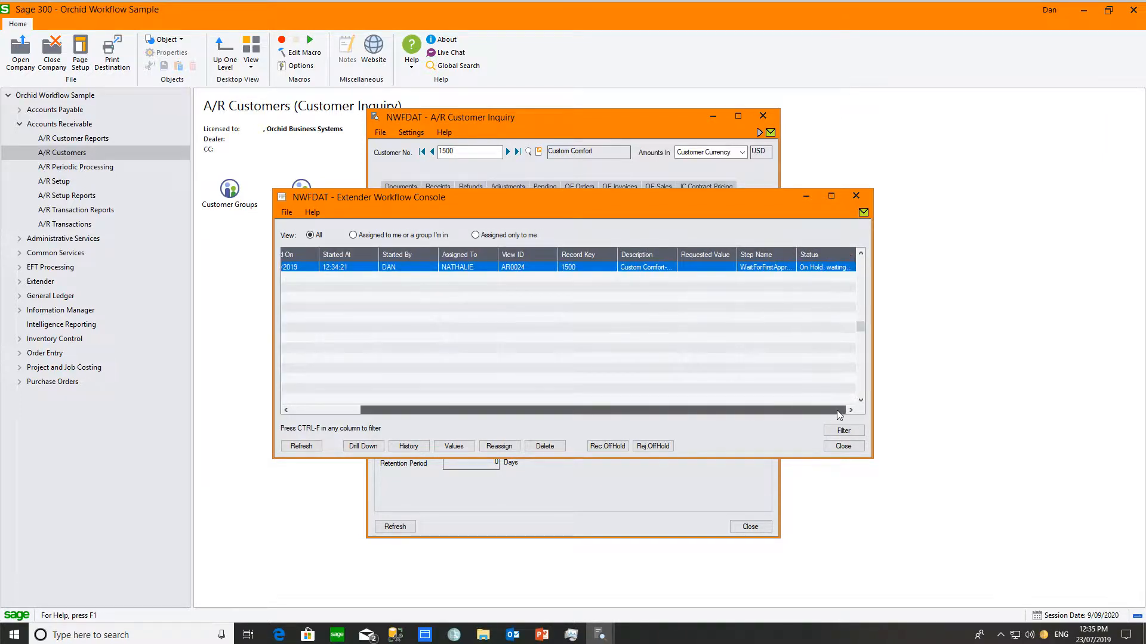
pyautogui.click(854, 196)
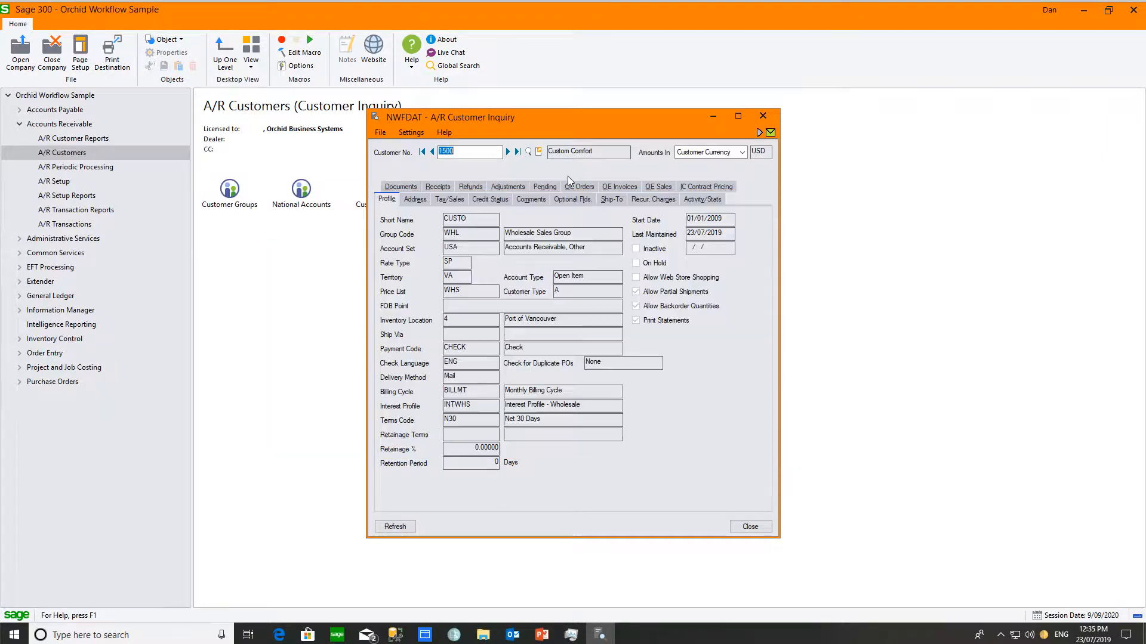
pyautogui.click(506, 151)
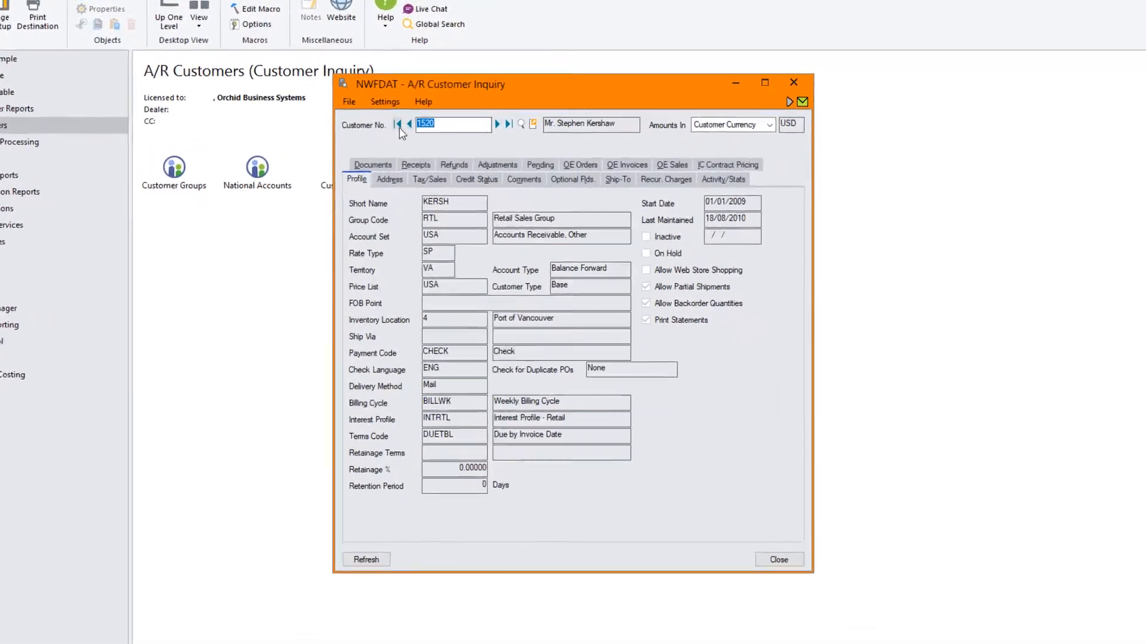
pyautogui.click(392, 104)
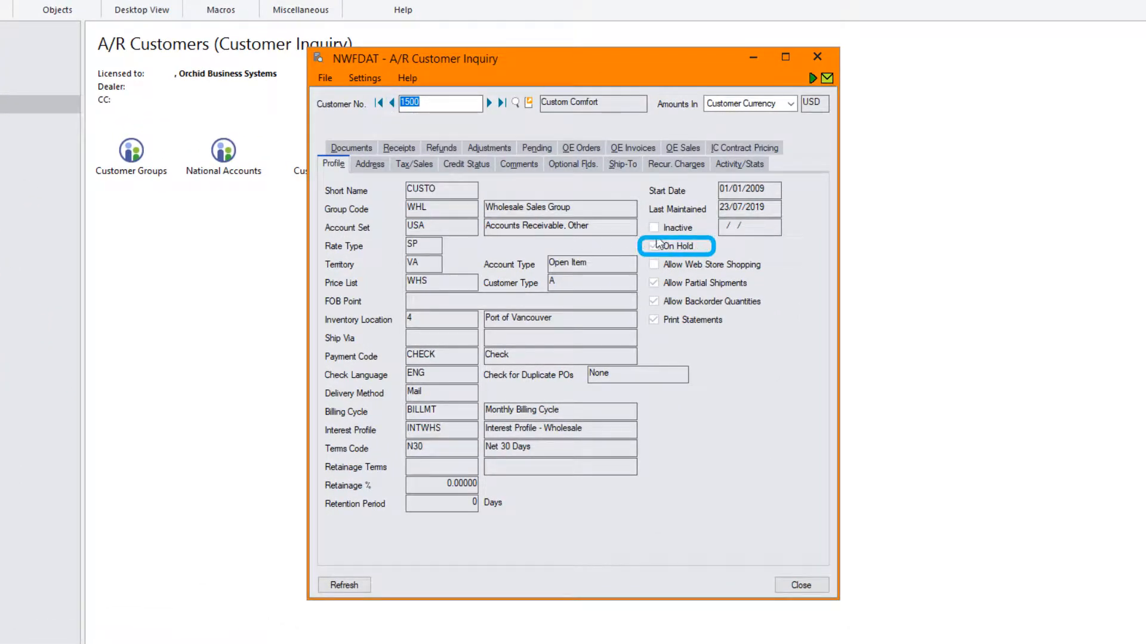
pyautogui.click(812, 80)
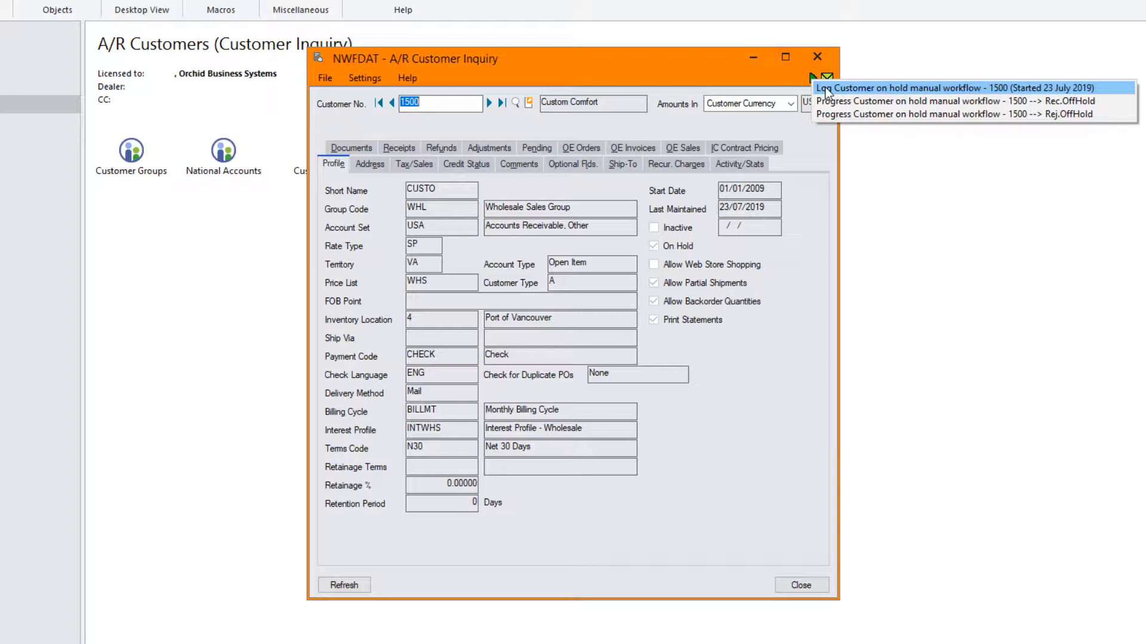
pyautogui.click(826, 93)
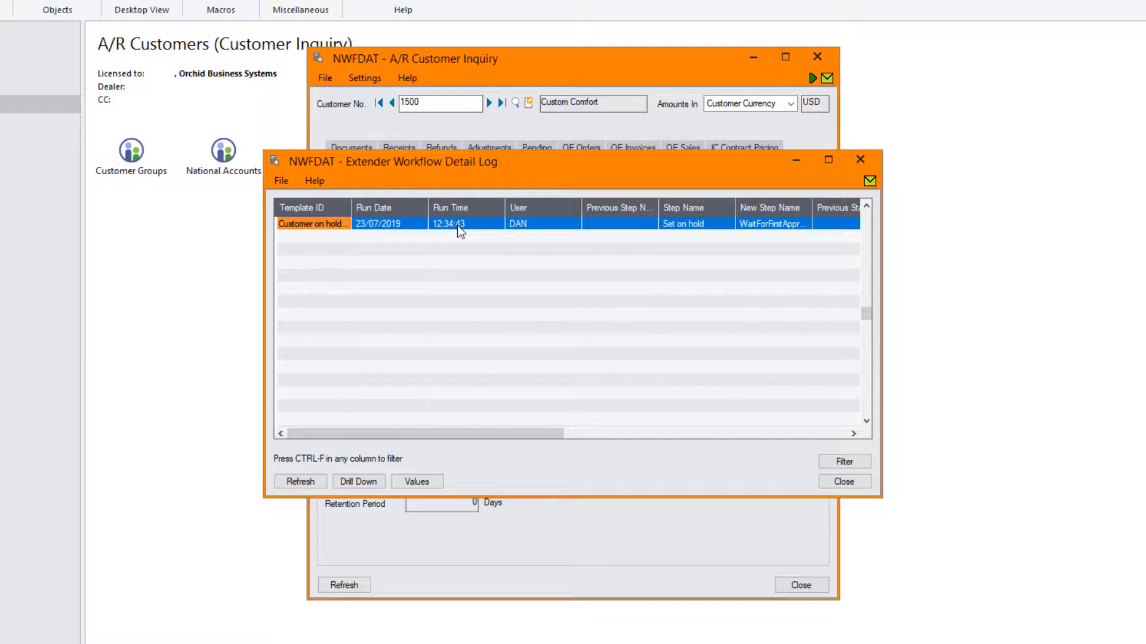
# Step: Display the Values stored with customer 1500's on-hold workflow from the Detail Log
pyautogui.click(417, 482)
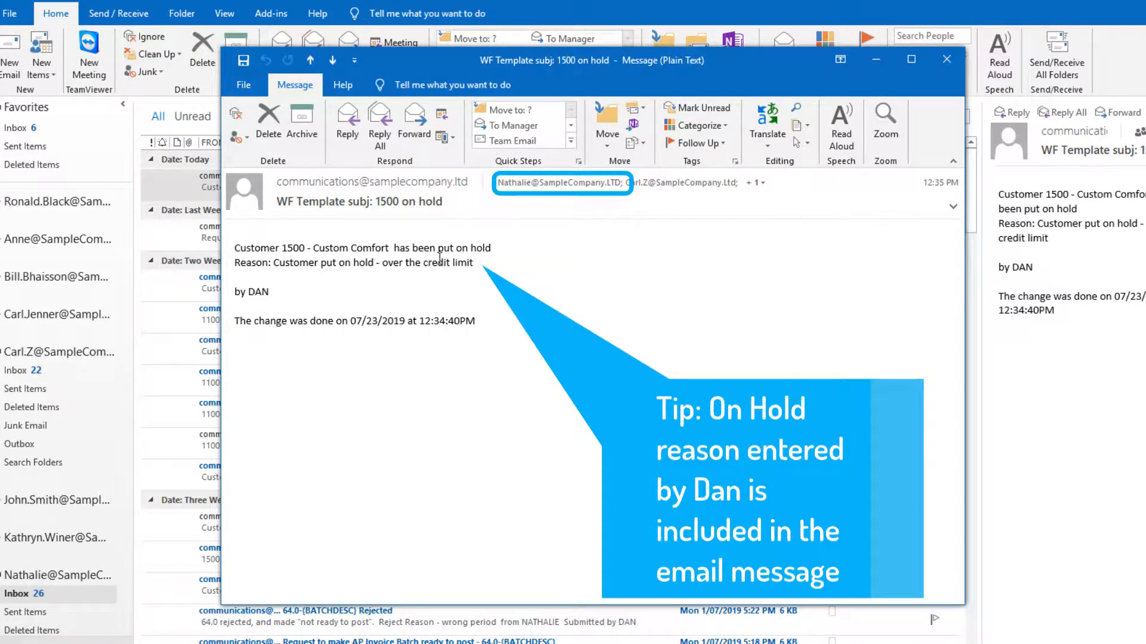
pyautogui.moveTo(496, 265); pyautogui.dragTo(378, 261)
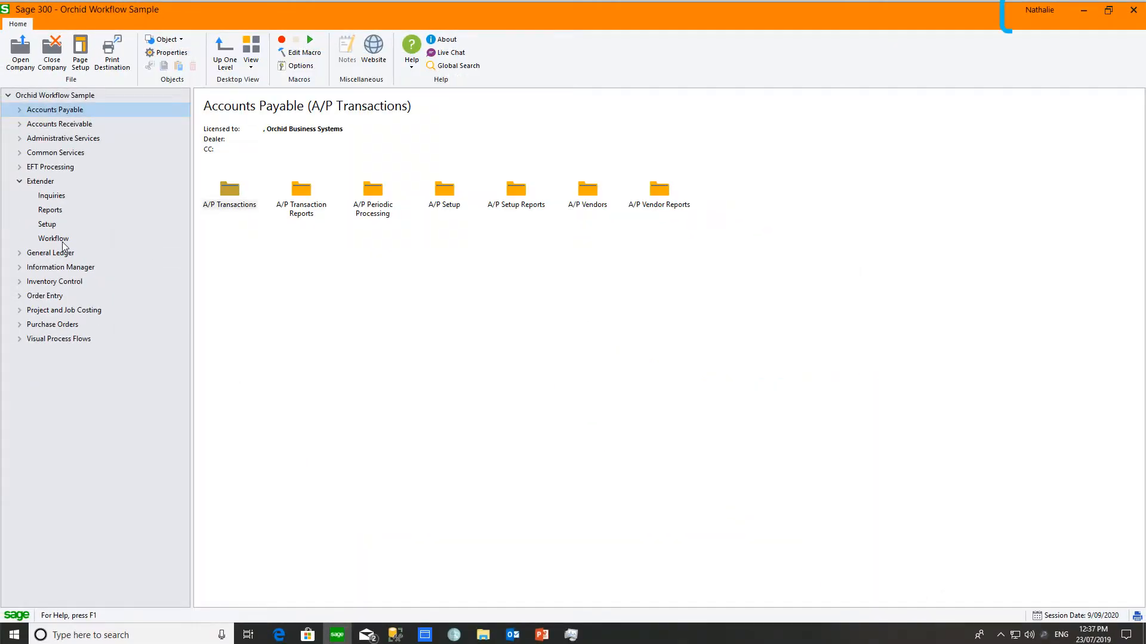
# Step: Open the Workflow Console under Extender > Workflow and select the Customer on hold task for 1500
pyautogui.click(62, 242)
pyautogui.click(232, 192)
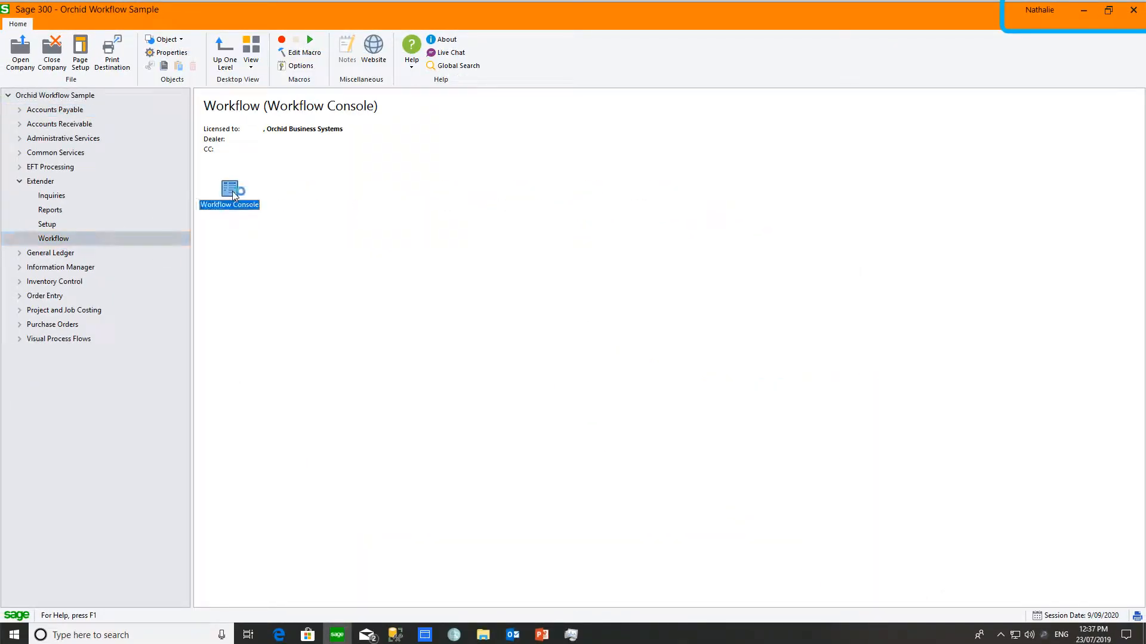
pyautogui.doubleClick(231, 191)
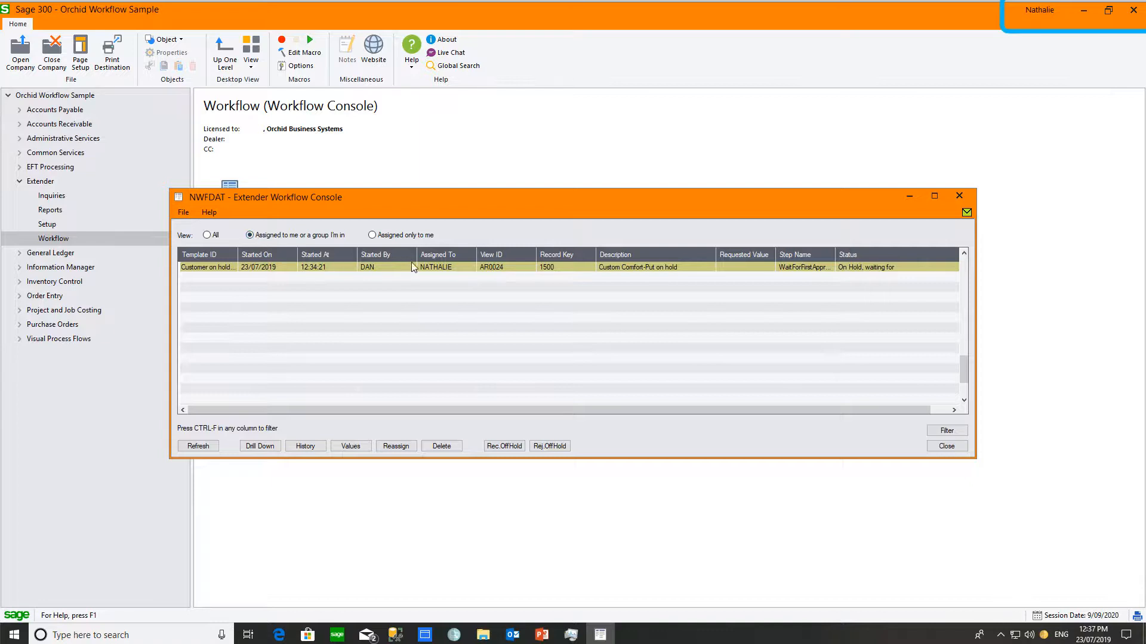
pyautogui.click(443, 268)
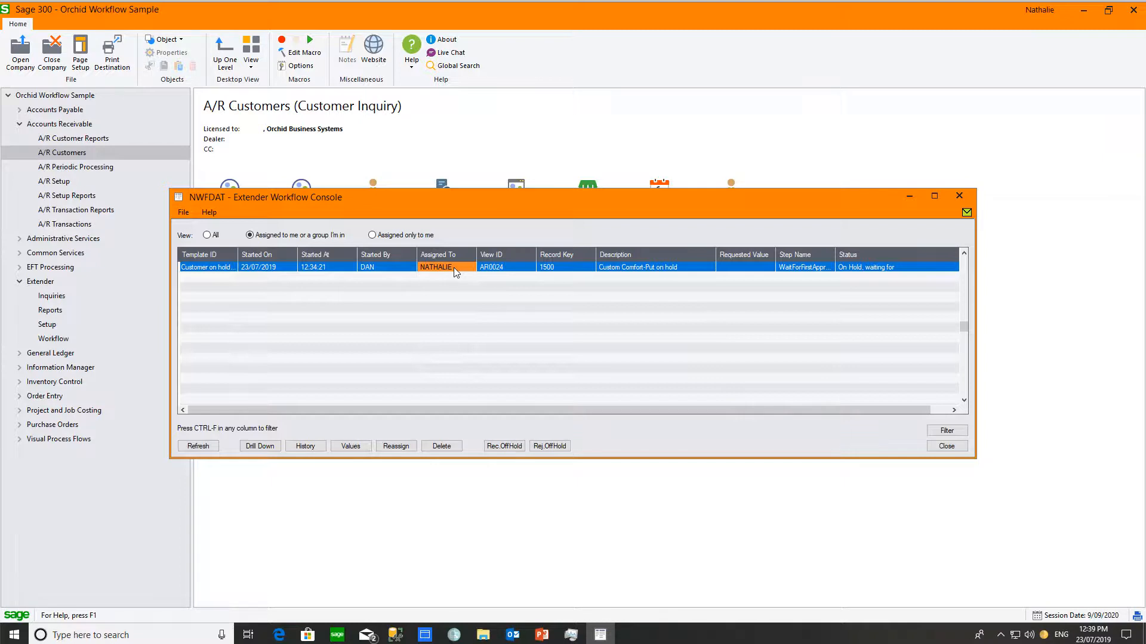
pyautogui.click(261, 447)
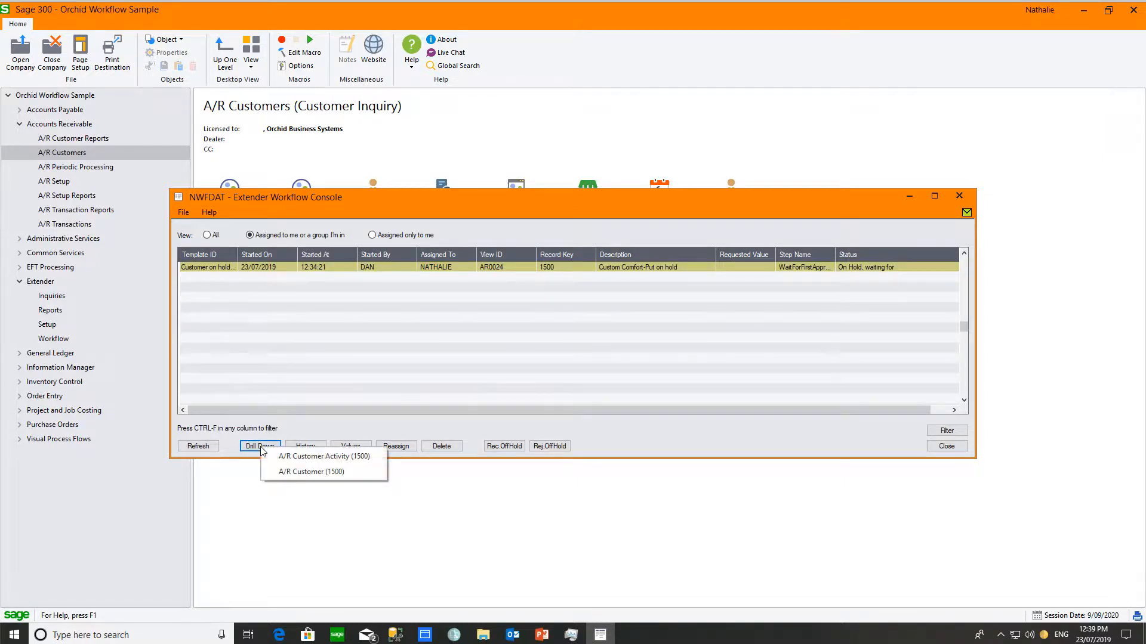
pyautogui.click(288, 460)
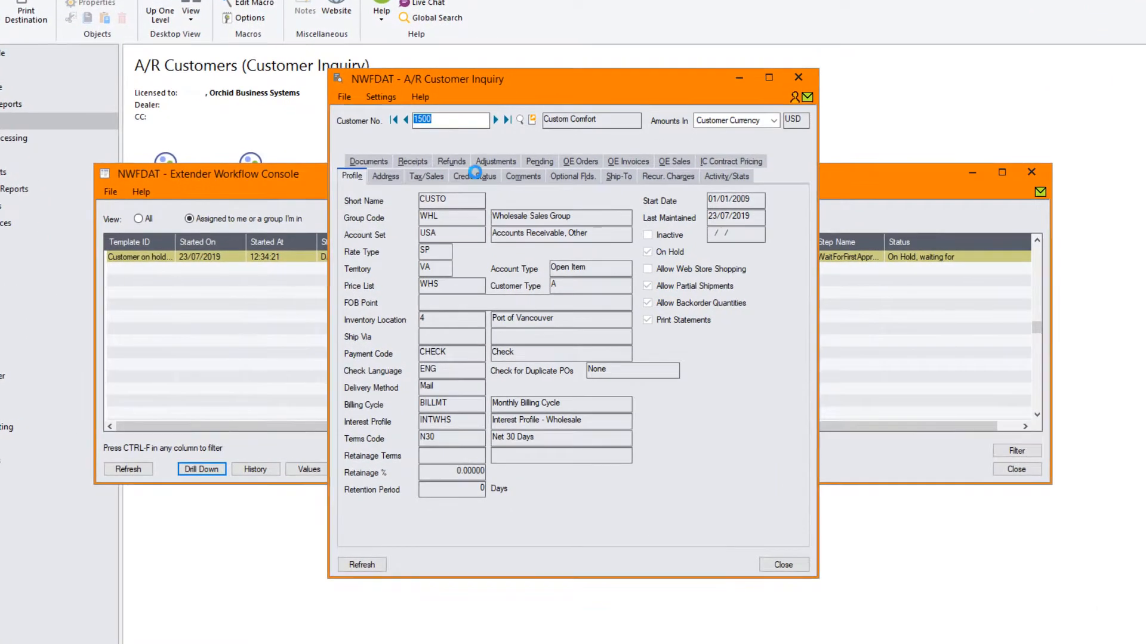
pyautogui.click(479, 176)
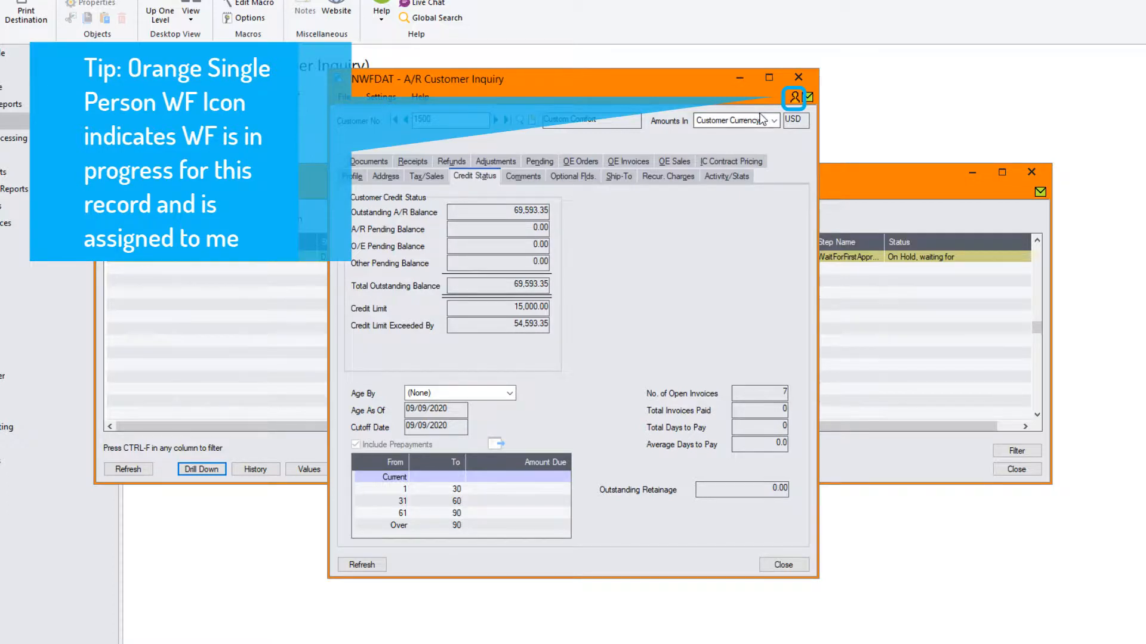
pyautogui.click(794, 99)
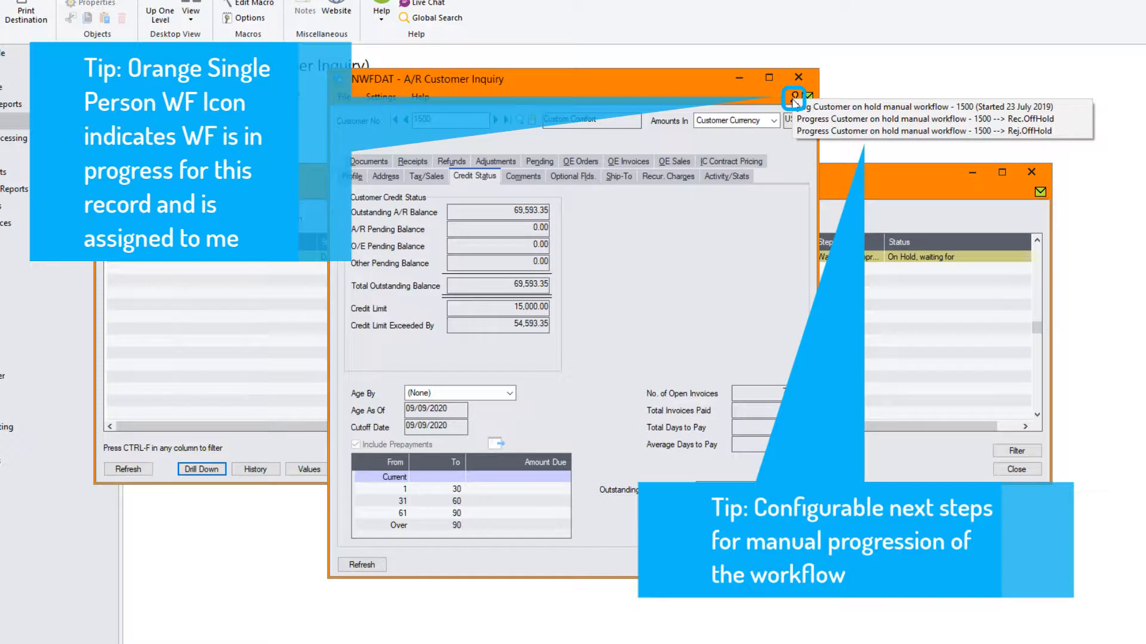
pyautogui.click(799, 76)
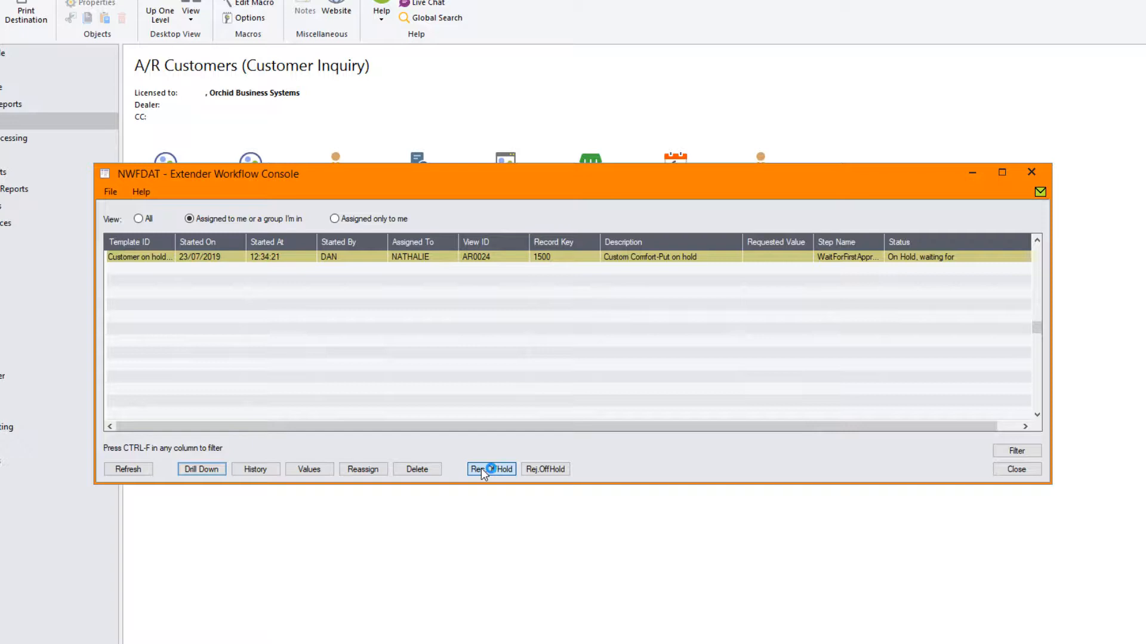
# Step: Recommend taking customer 1500 off hold with Rec.OffHold, then switch the console to the All view
pyautogui.click(481, 468)
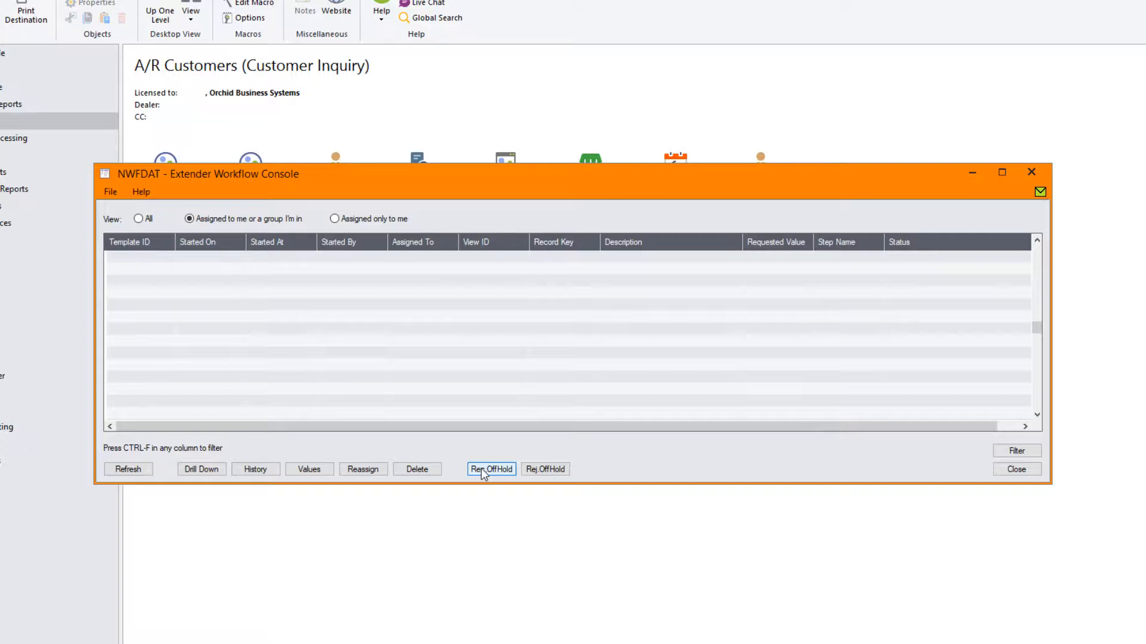
pyautogui.click(138, 219)
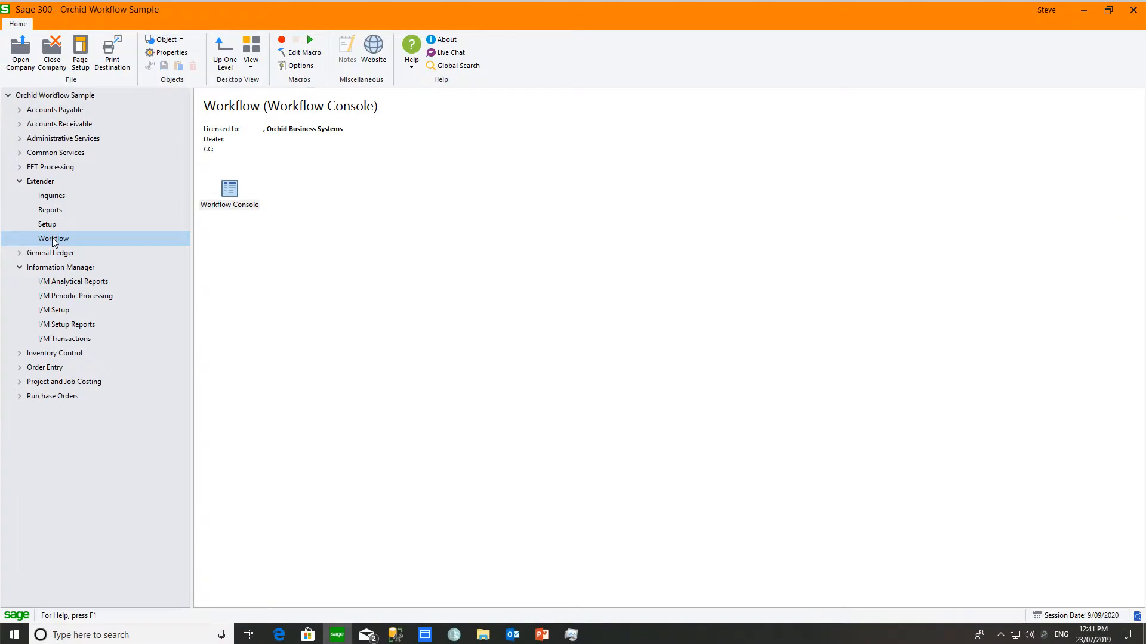
# Step: As second approver, select customer 1500's hold task, review its variable values, then open its History log
pyautogui.doubleClick(230, 195)
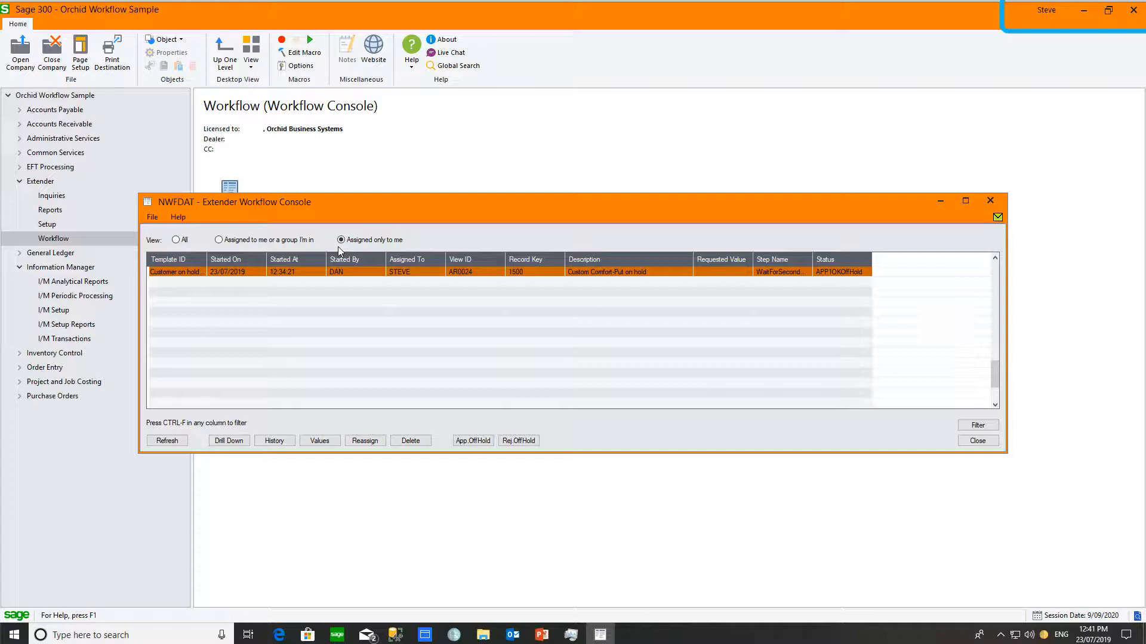
pyautogui.click(362, 274)
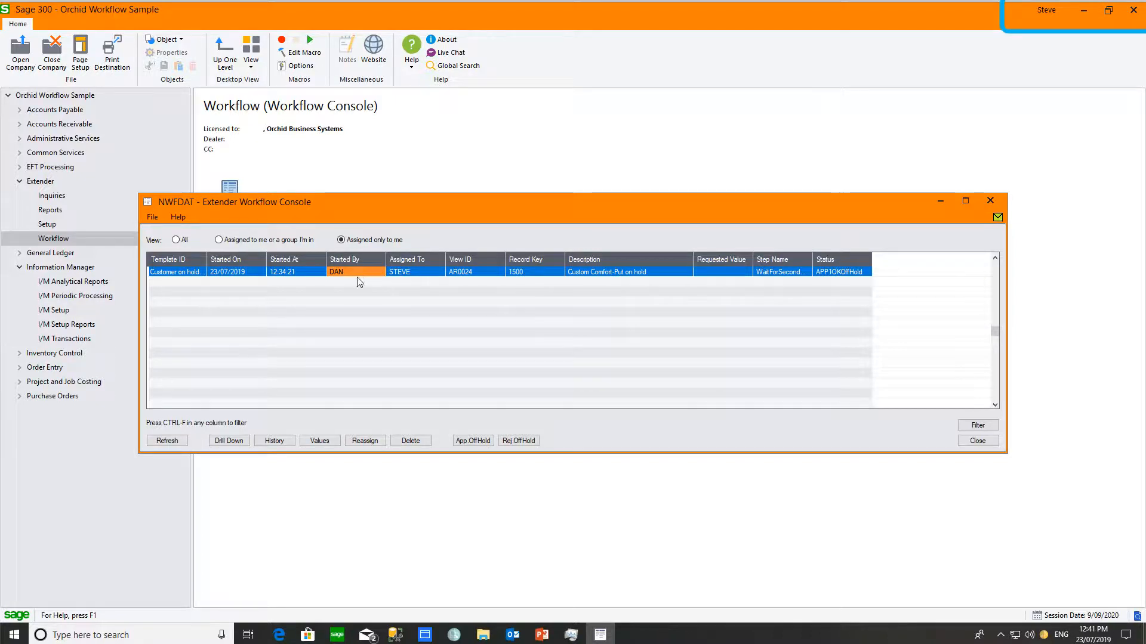
pyautogui.click(234, 441)
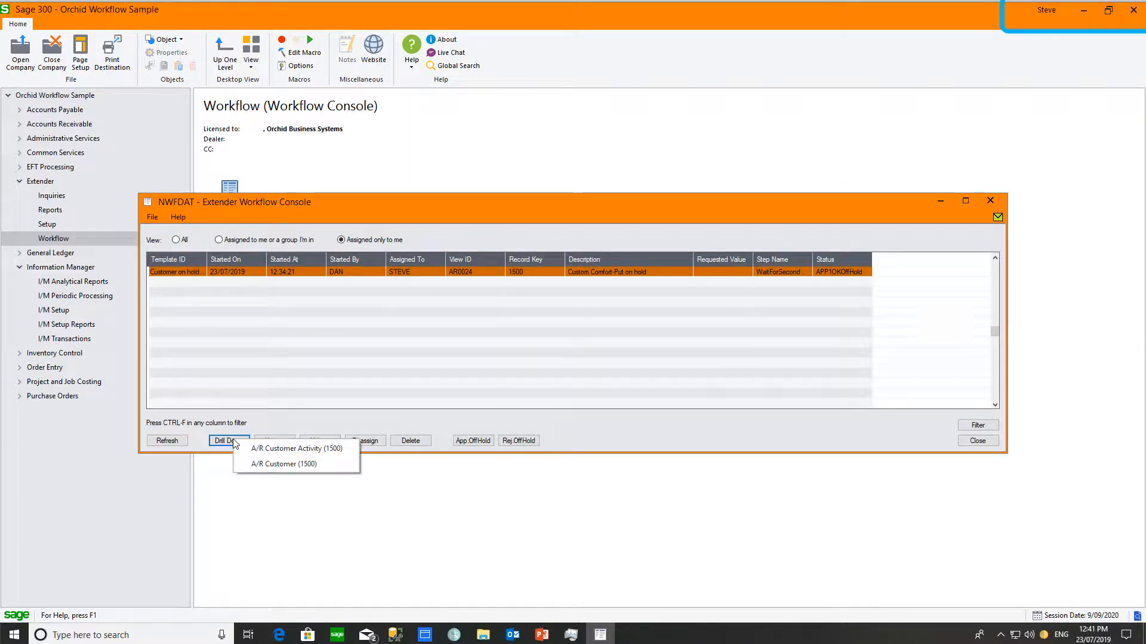
pyautogui.click(281, 426)
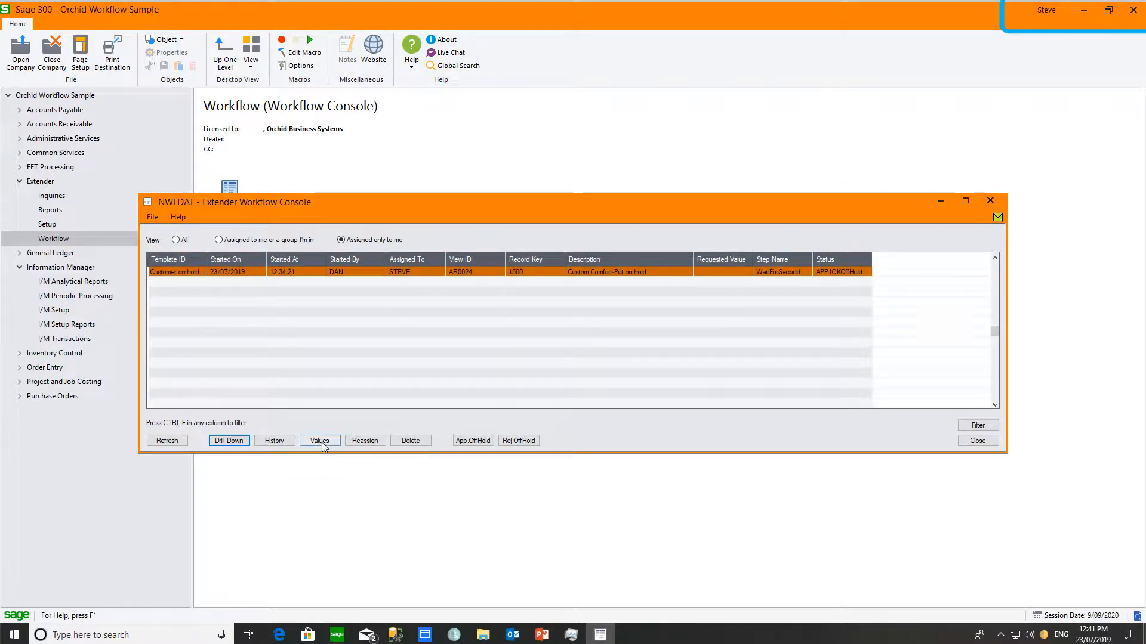
pyautogui.click(320, 441)
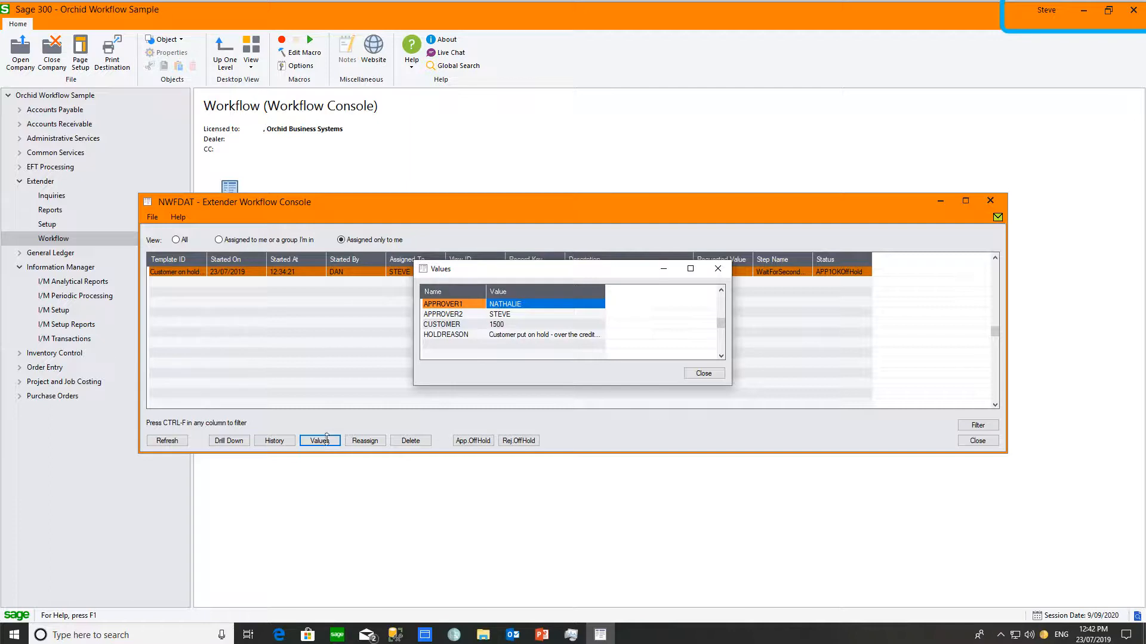
pyautogui.click(703, 374)
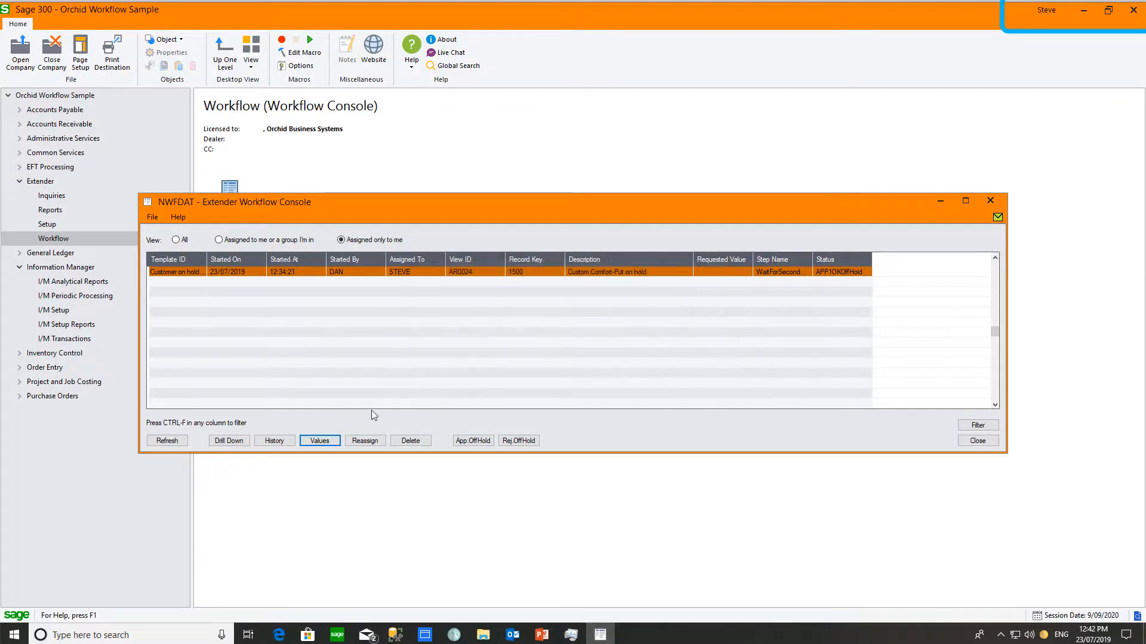
pyautogui.click(274, 441)
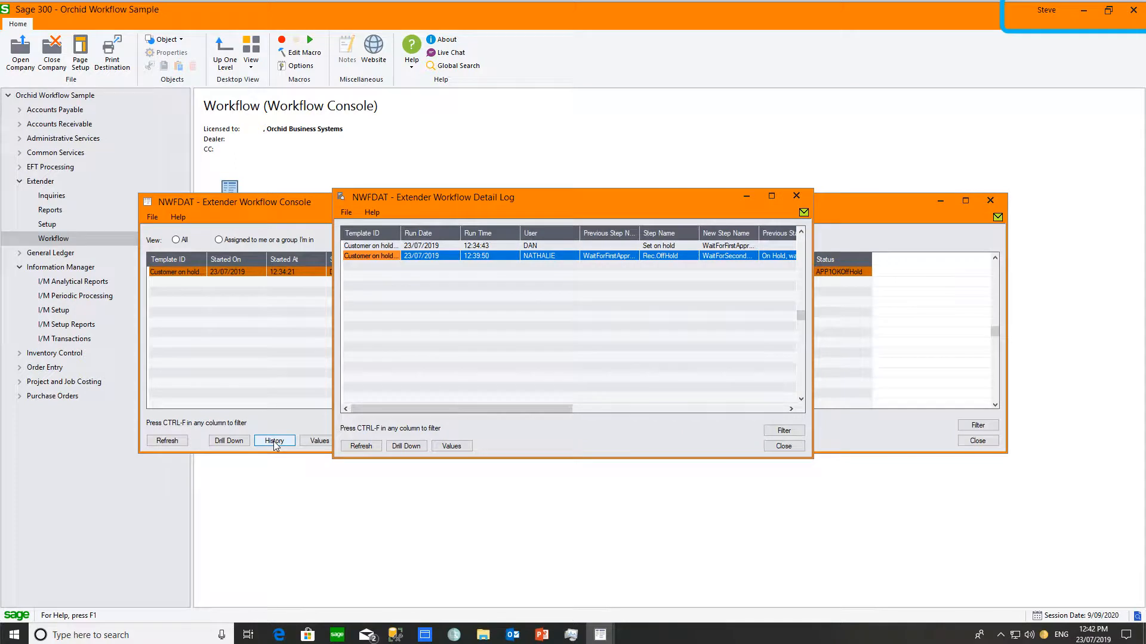
# Step: Select the Set on hold log entry and scroll across to see its status and user columns
pyautogui.click(371, 246)
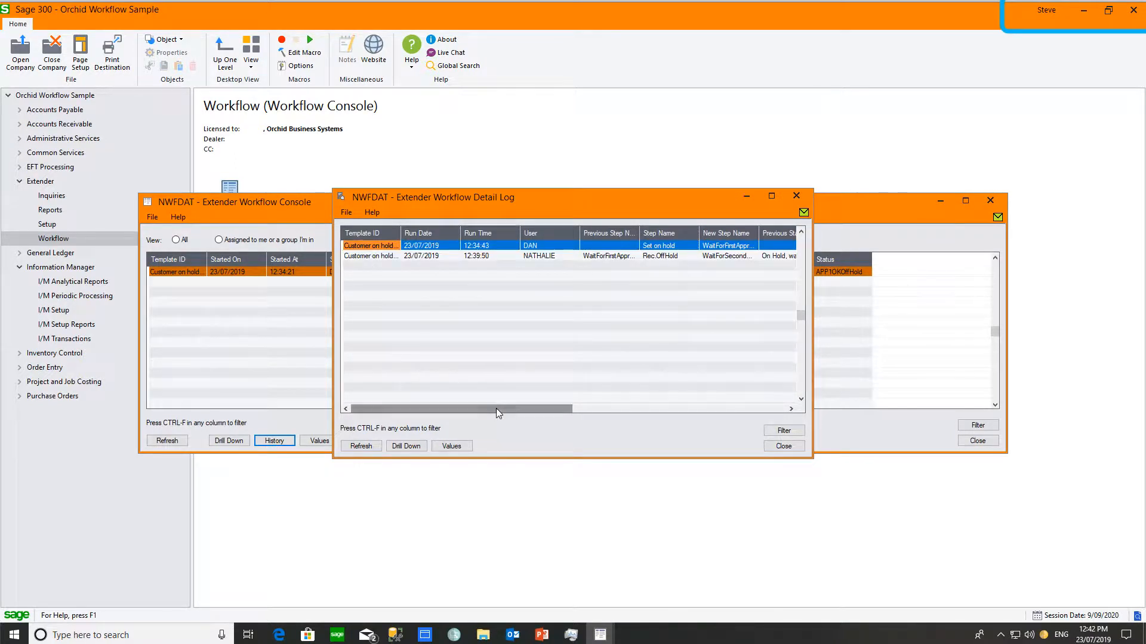
pyautogui.moveTo(496, 409)
pyautogui.mouseDown()
pyautogui.moveTo(565, 416)
pyautogui.moveTo(492, 415)
pyautogui.mouseUp()
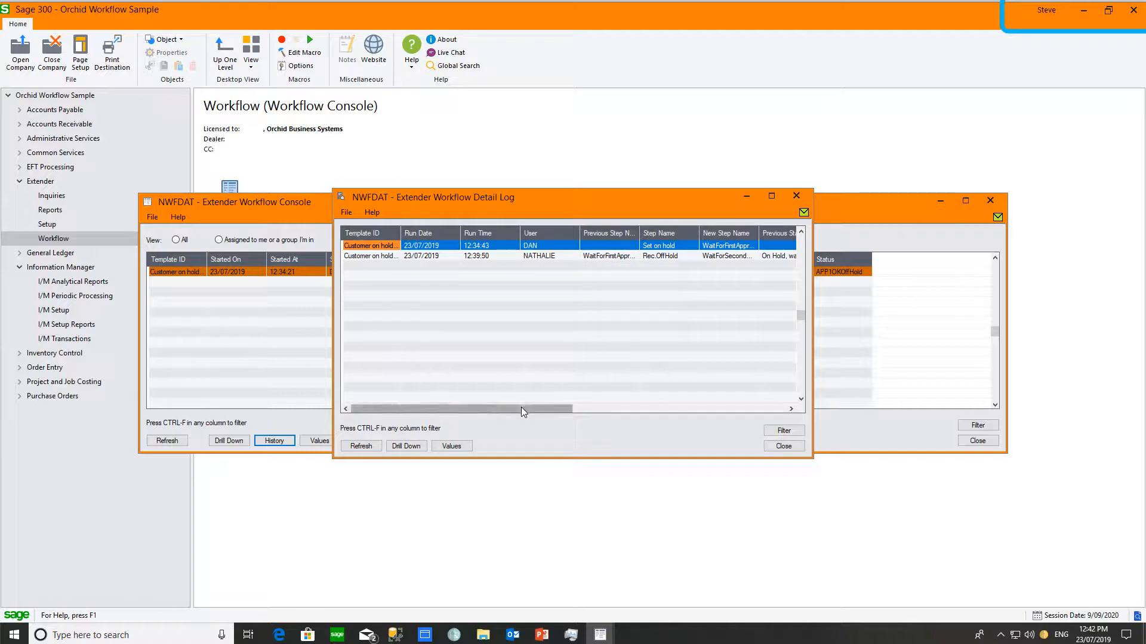
pyautogui.moveTo(520, 410); pyautogui.dragTo(632, 414)
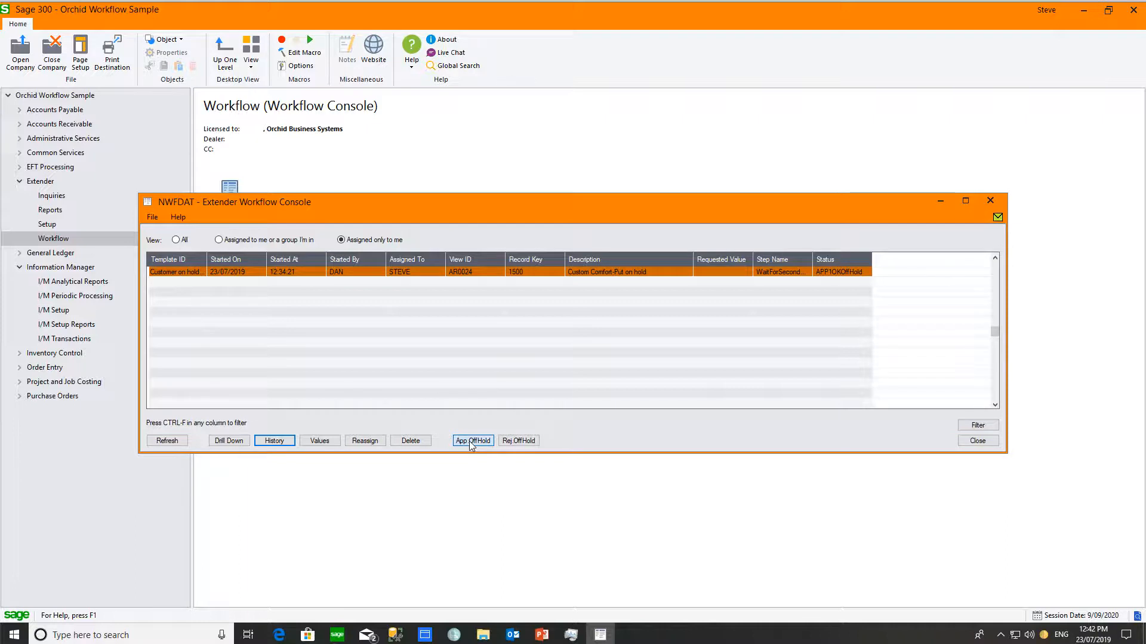
# Step: Approve the off-hold request with App.OffHold and open the task's History log
pyautogui.click(472, 442)
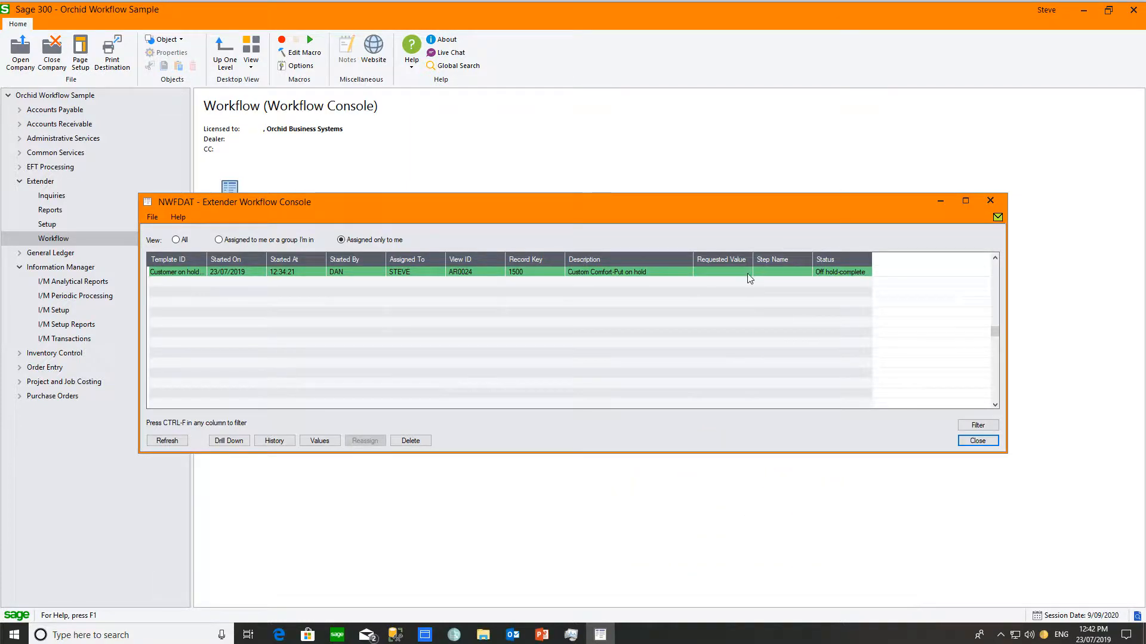
pyautogui.click(274, 441)
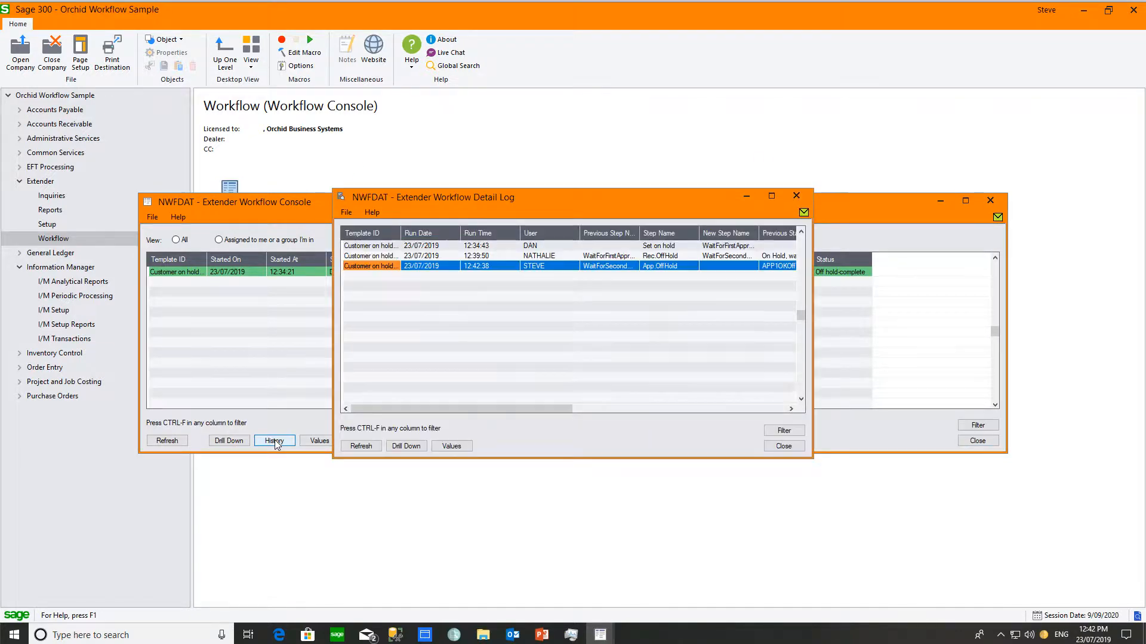
# Step: Check the first and final approval entries, close the log, and drill down to A/R Customer Activity (1500)
pyautogui.click(370, 257)
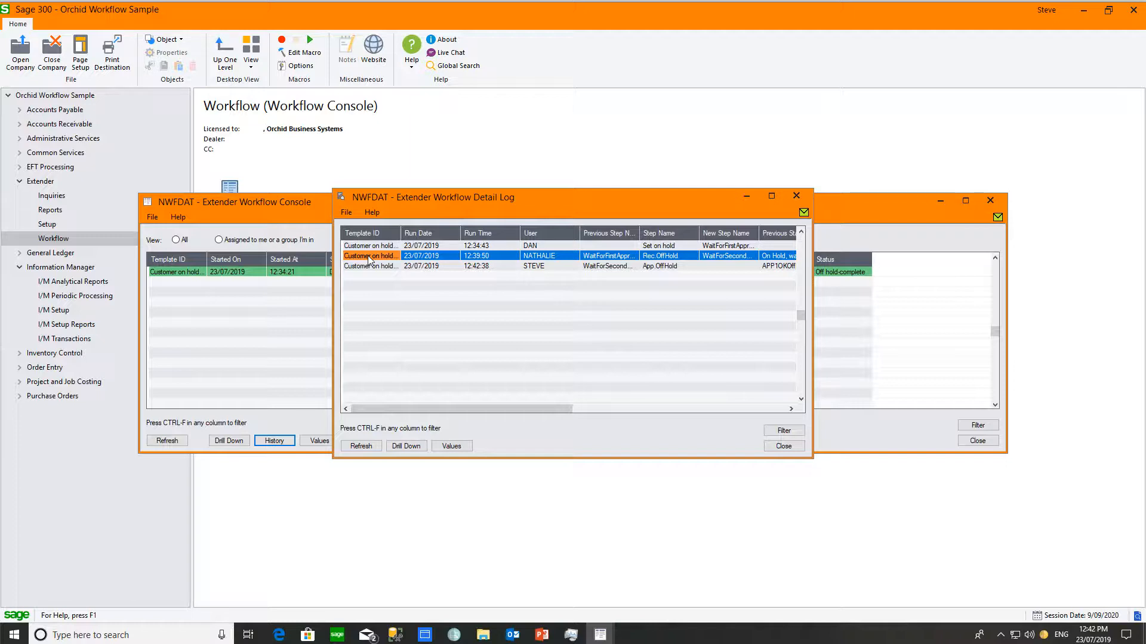
pyautogui.click(365, 266)
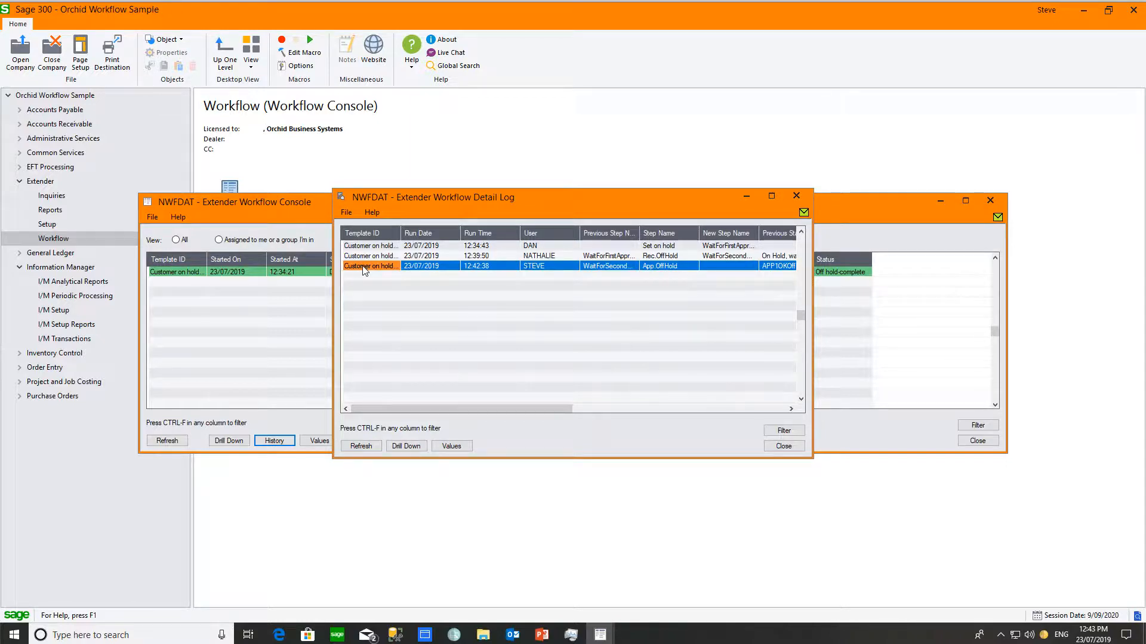
pyautogui.click(796, 196)
pyautogui.click(228, 441)
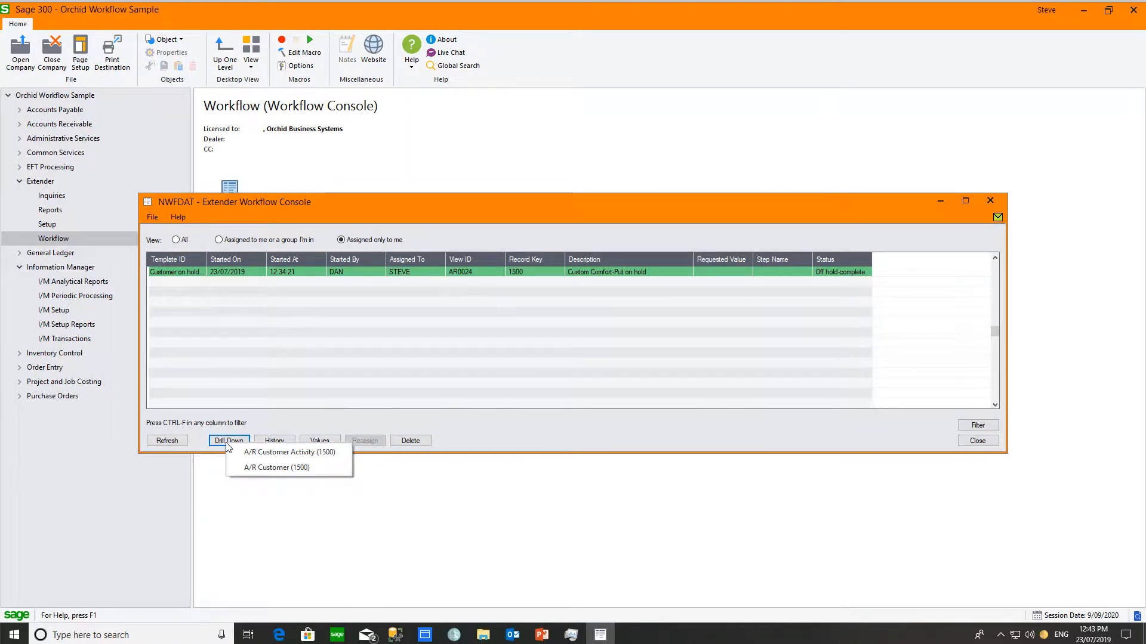
pyautogui.click(247, 454)
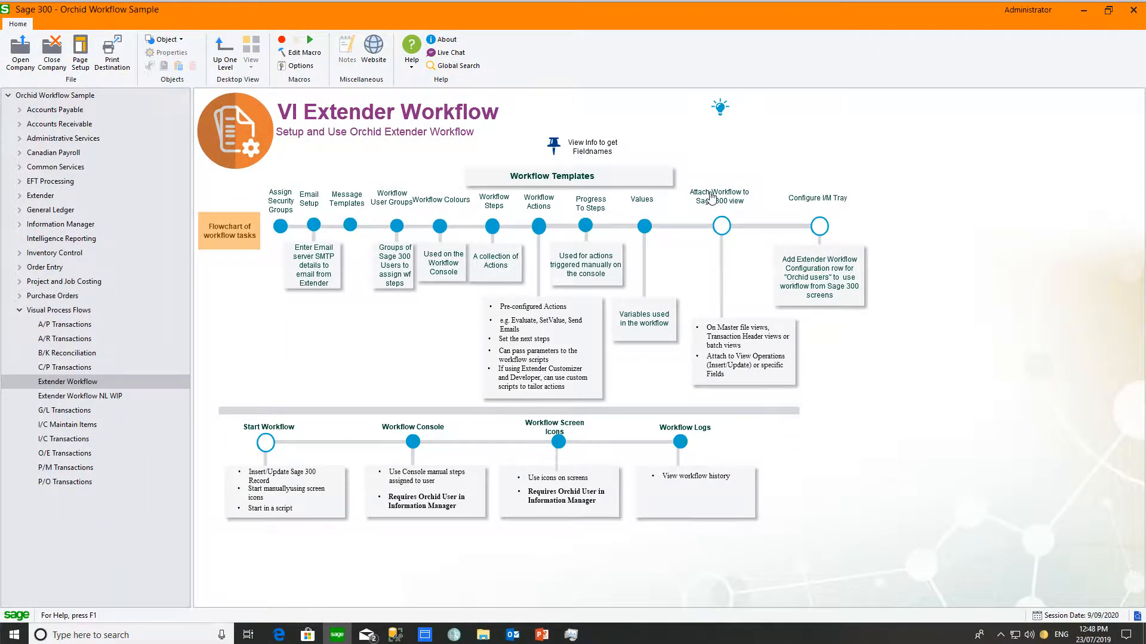
# Step: Review the outgoing e-mail server settings under Email Setup, then open Message Templates to view WFARCUSONHOLD
pyautogui.click(314, 225)
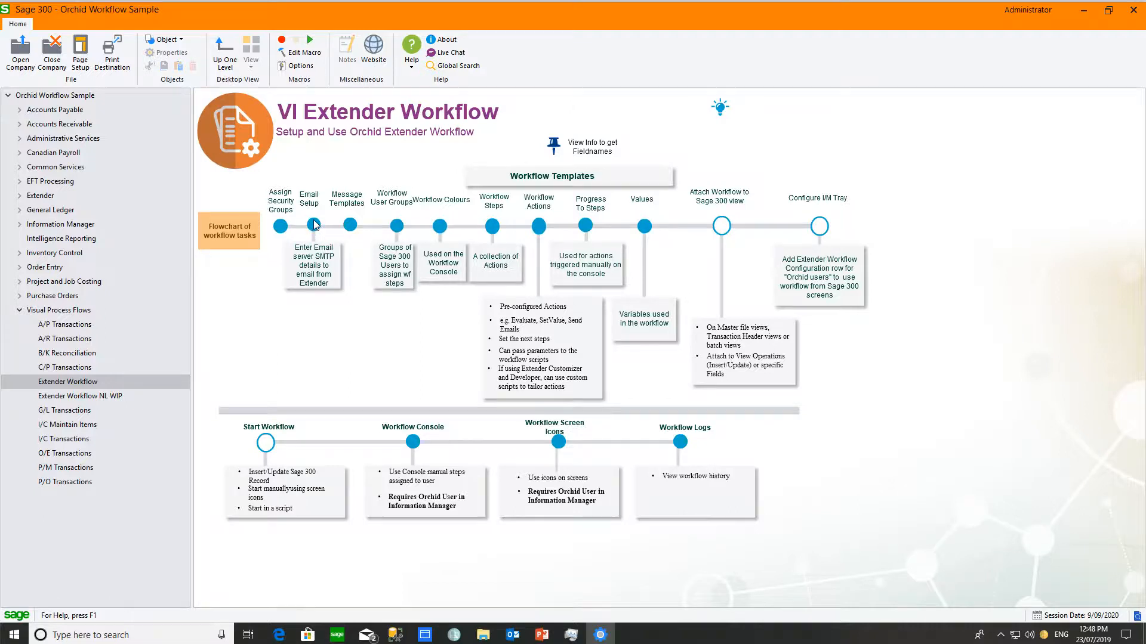
pyautogui.click(470, 225)
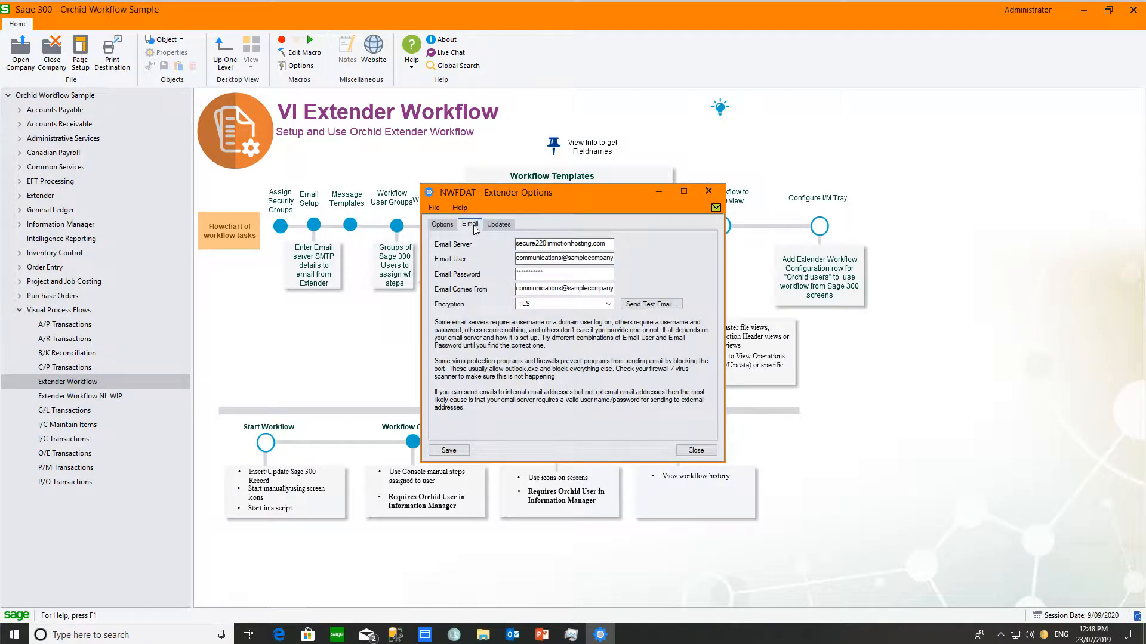
pyautogui.click(708, 191)
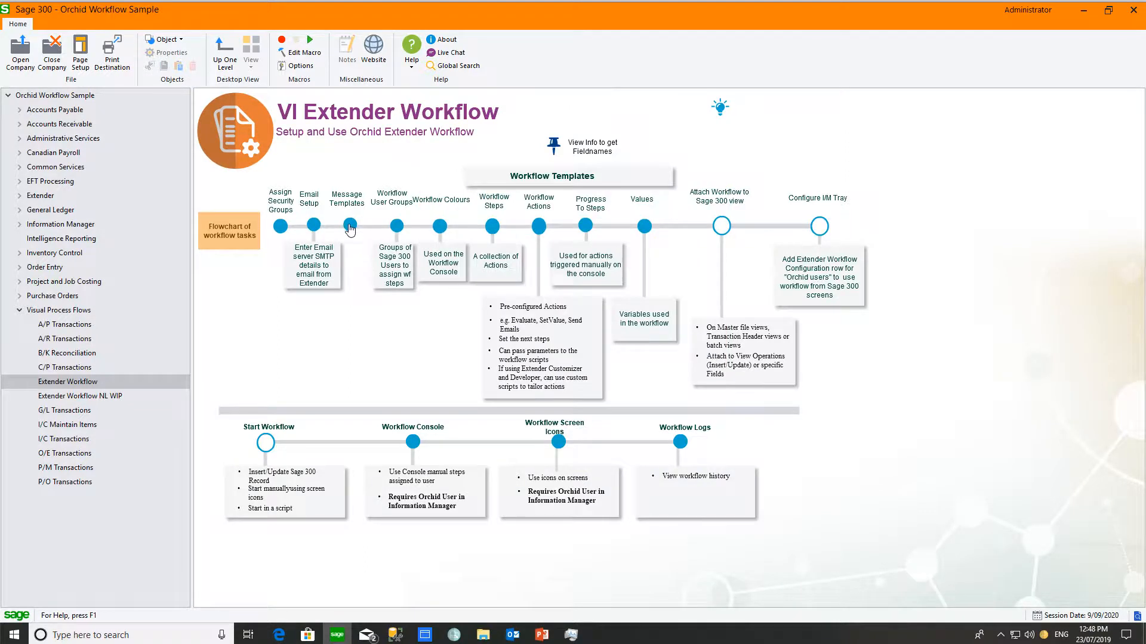
pyautogui.click(350, 226)
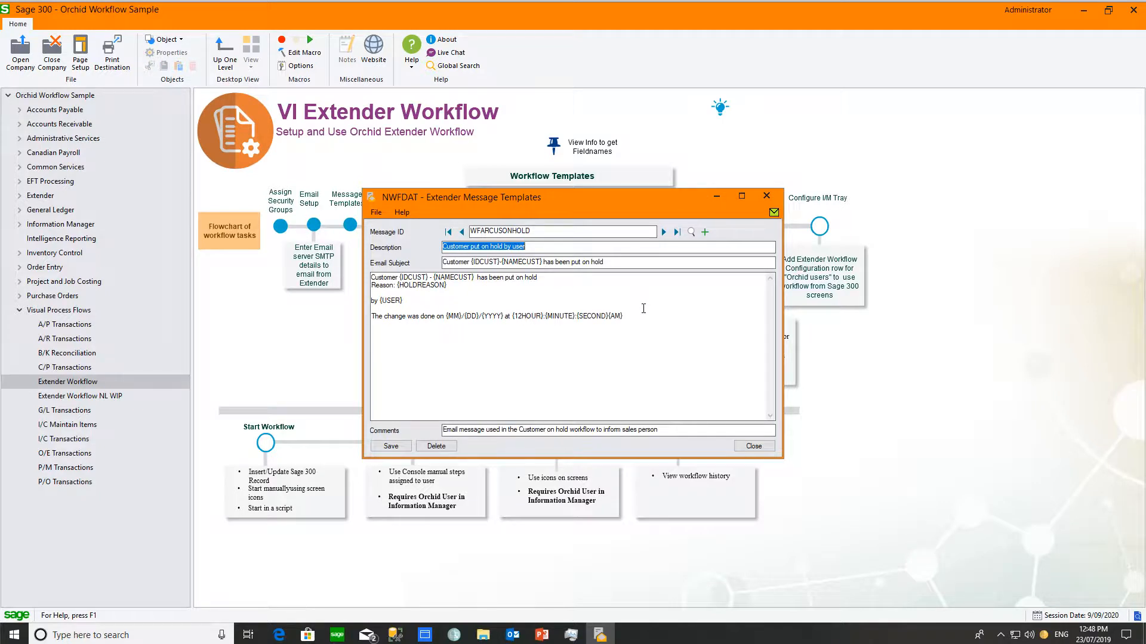
# Step: Move to the WFCUSTOMEROFFHOLD1 template and open Extender Help on message template variables
pyautogui.click(663, 232)
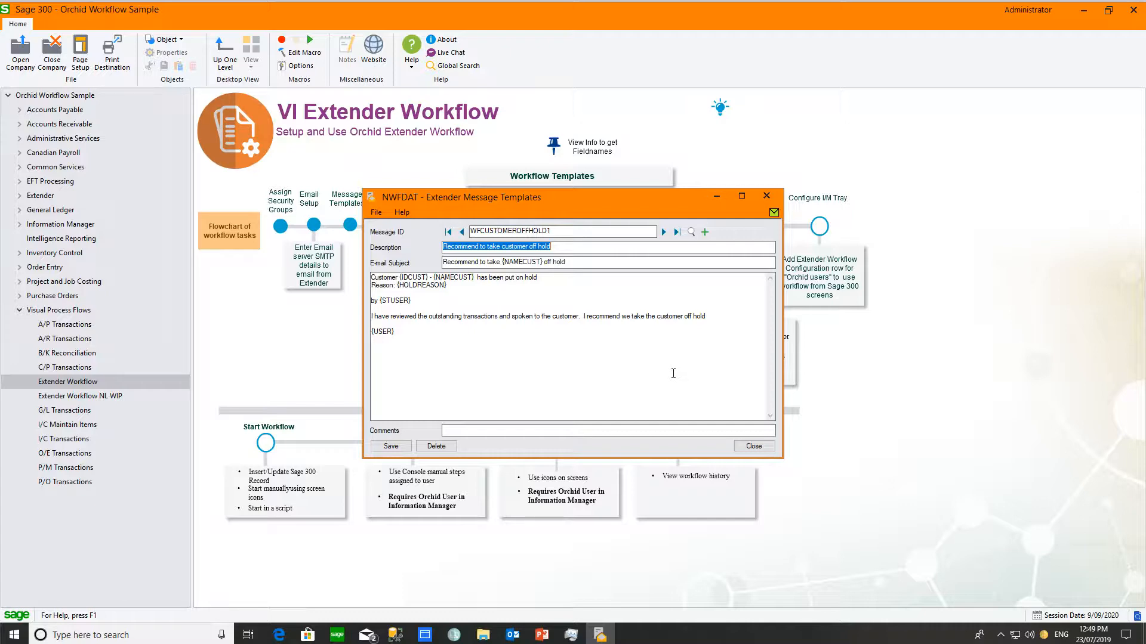
pyautogui.click(667, 364)
pyautogui.press('F1')
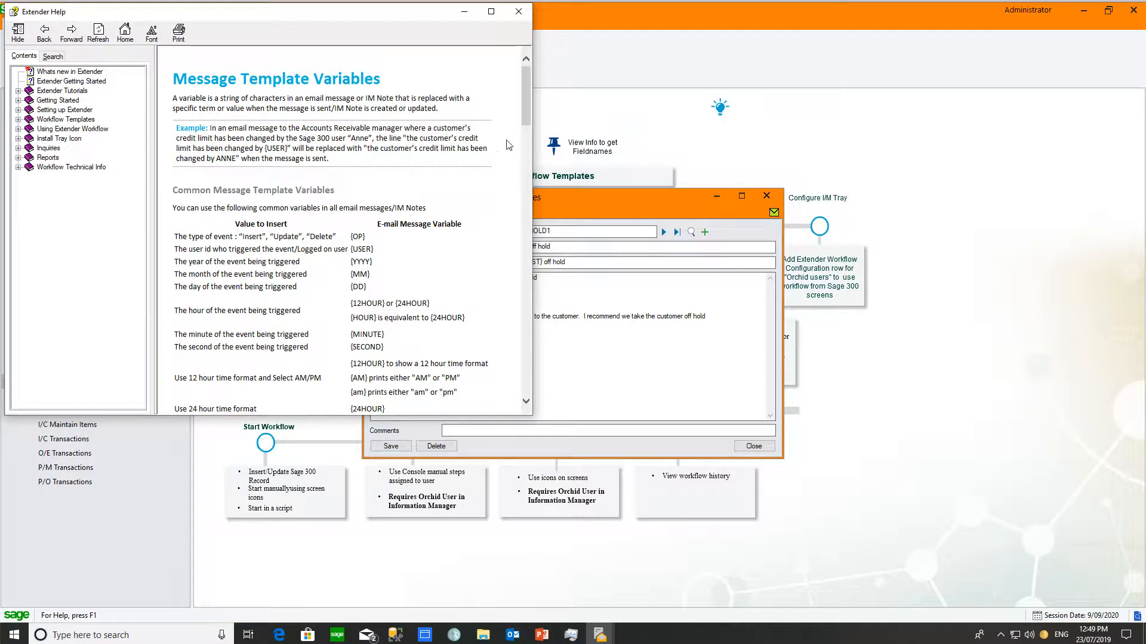
# Step: Close Extender Help and open Workflow Templates from the Extender setup diagram
pyautogui.moveTo(525, 110); pyautogui.dragTo(521, 257)
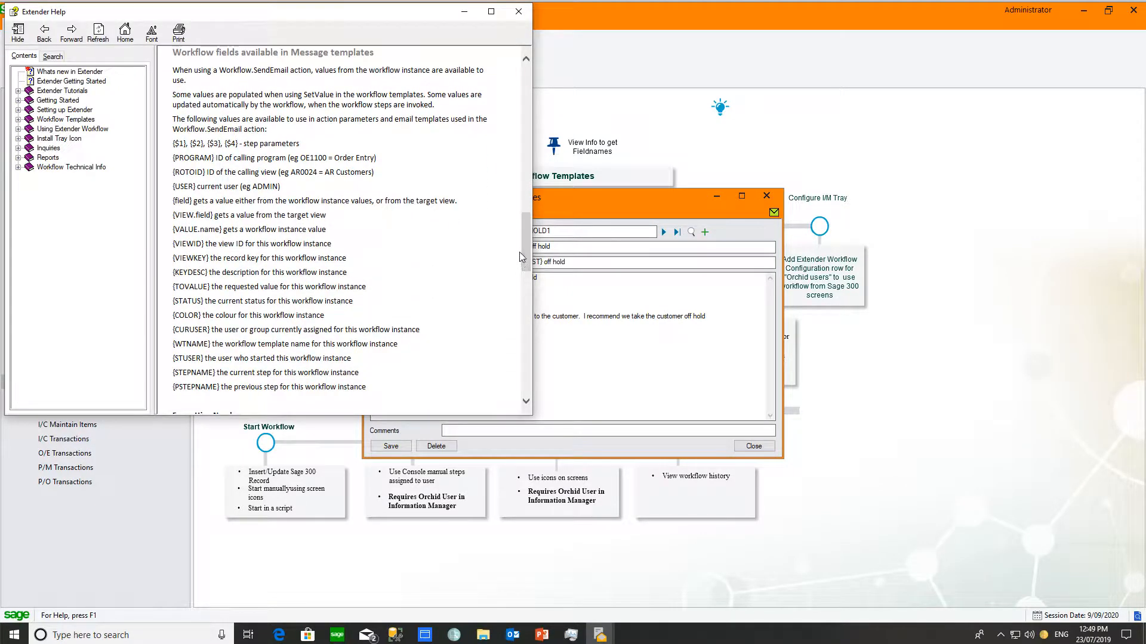
pyautogui.click(518, 11)
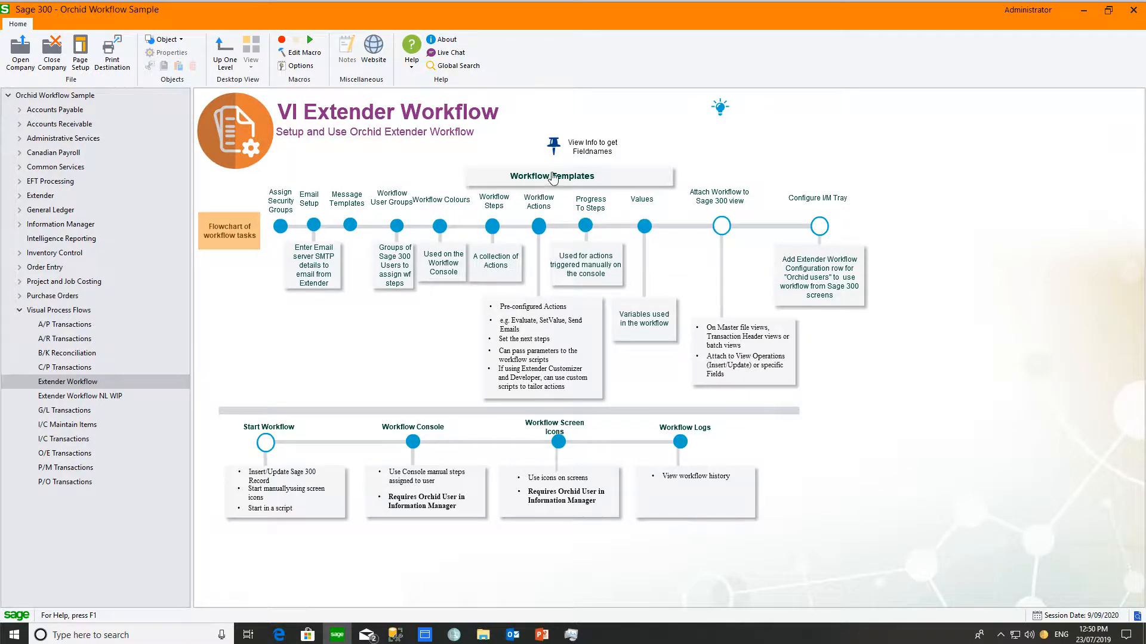
pyautogui.click(553, 176)
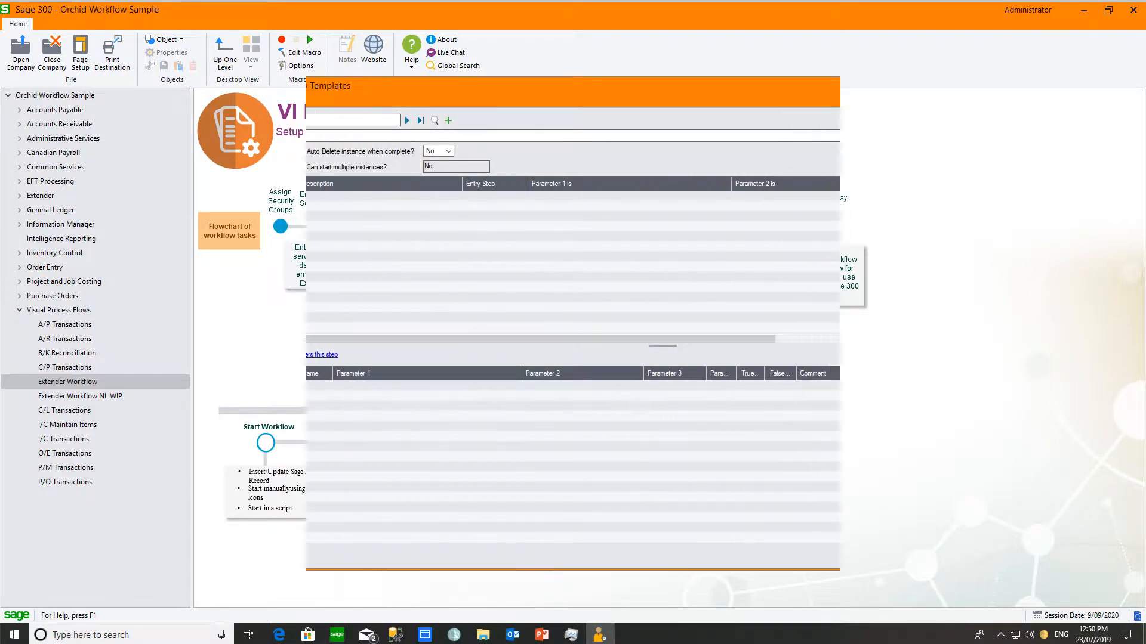
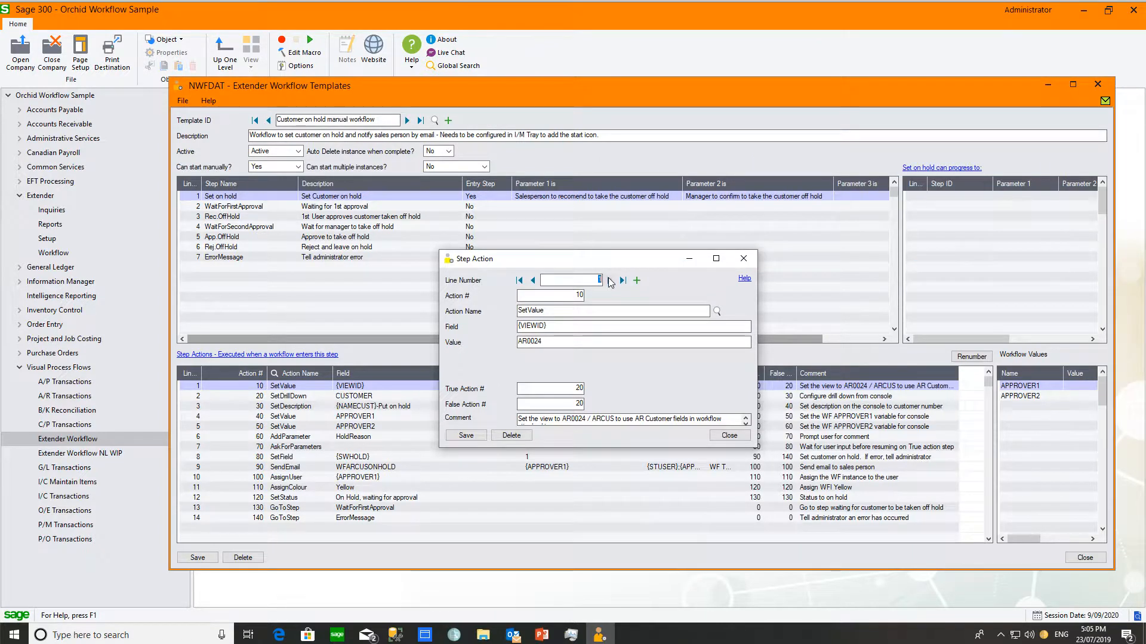
# Step: Step from line 1 through SetDrillDown and SetDescription to action 40, SetValue assigning {$1} to APPROVER1
pyautogui.click(608, 281)
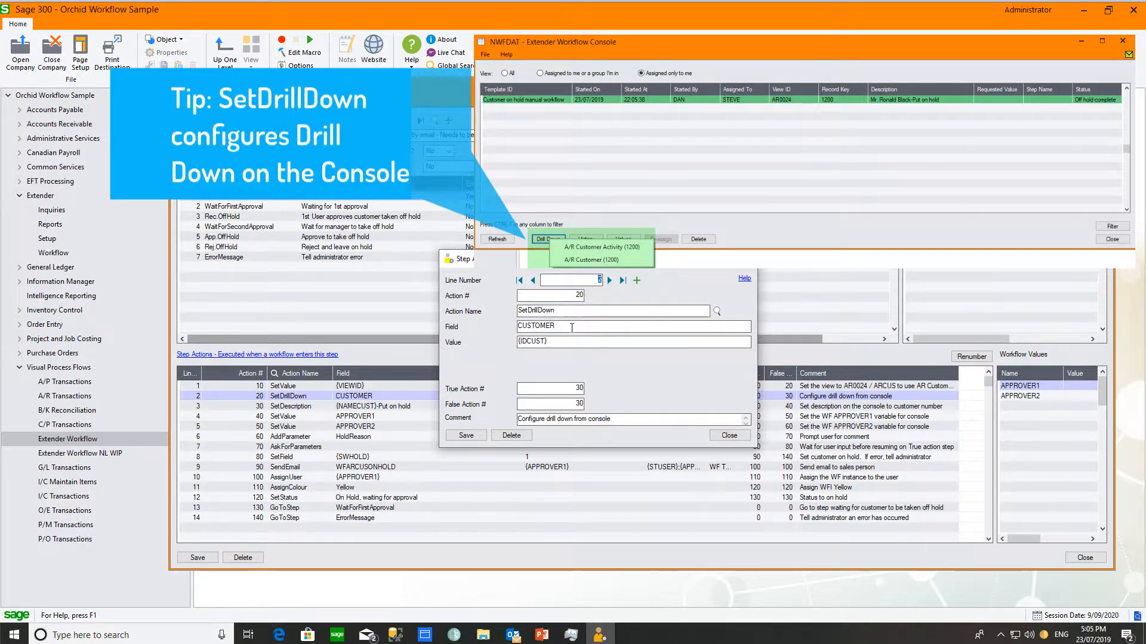
pyautogui.click(611, 283)
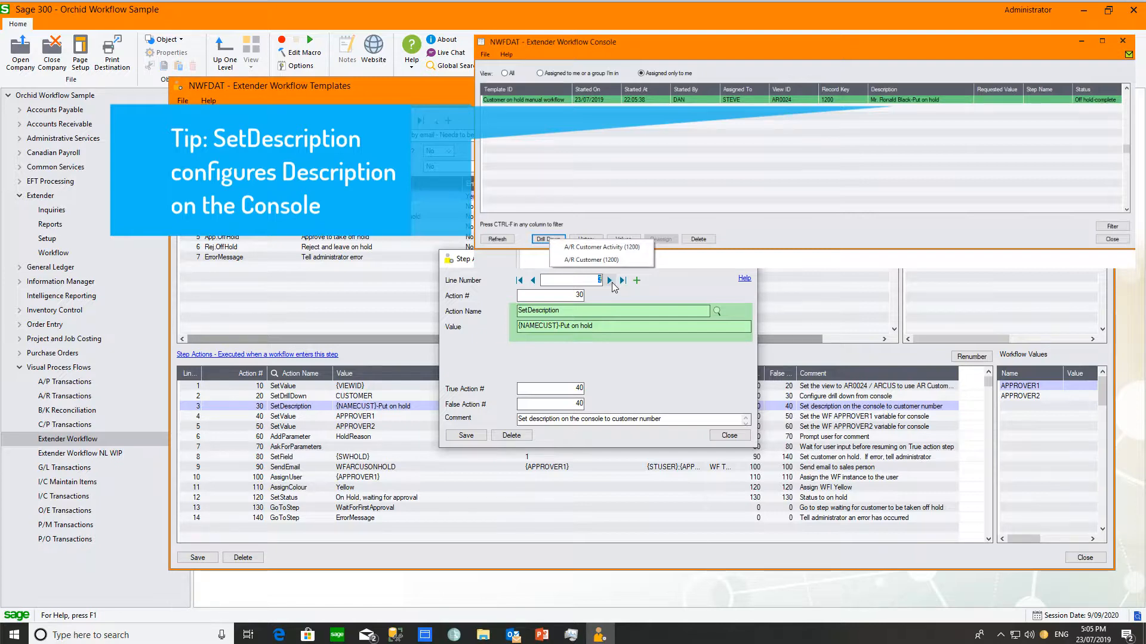
pyautogui.click(610, 281)
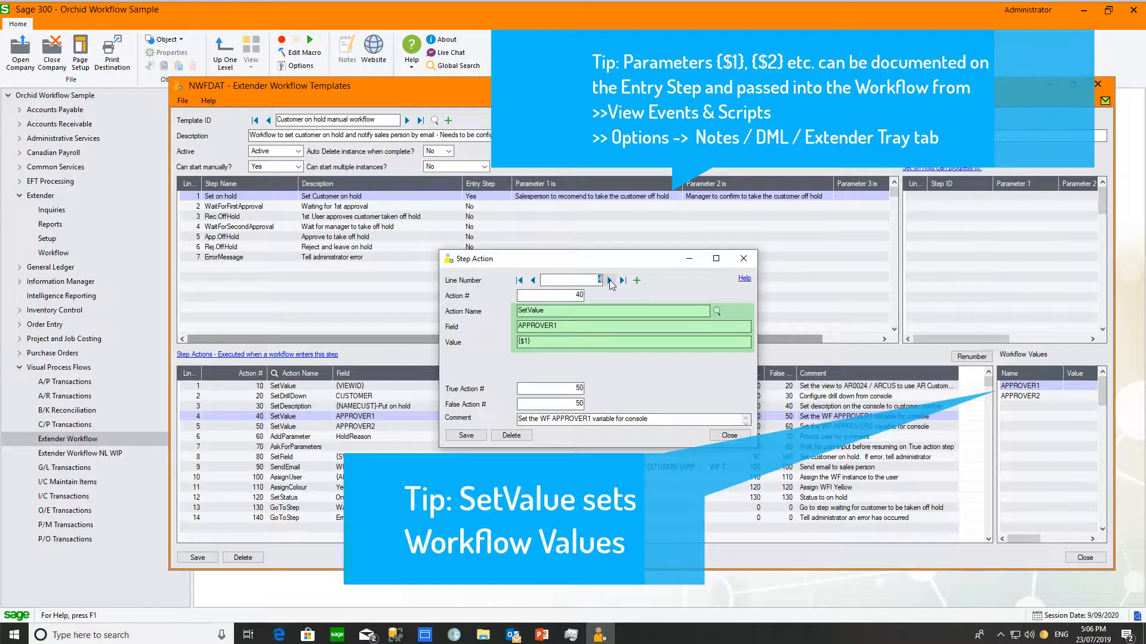
# Step: Step past SetValue APPROVER2 and AddParameter HoldReason to action 70, AskForParameters
pyautogui.click(609, 281)
pyautogui.click(609, 282)
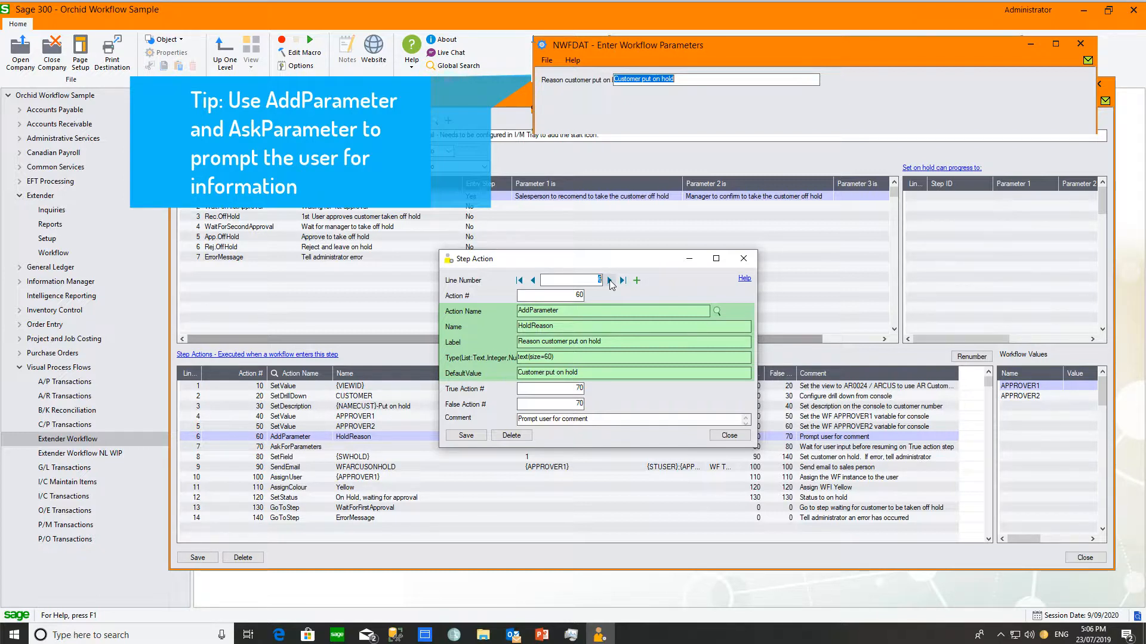
pyautogui.click(610, 281)
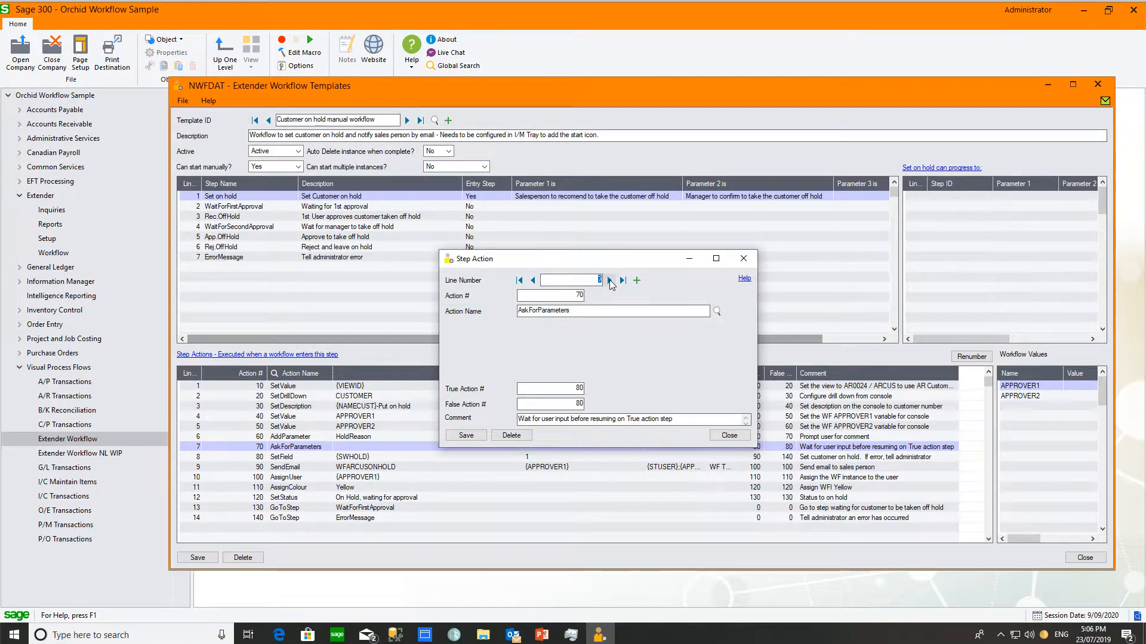
# Step: Step past SetField {SWHOLD} to action 90, SendEmail with WFARCUSONHOLD to {APPROVER1}
pyautogui.click(610, 282)
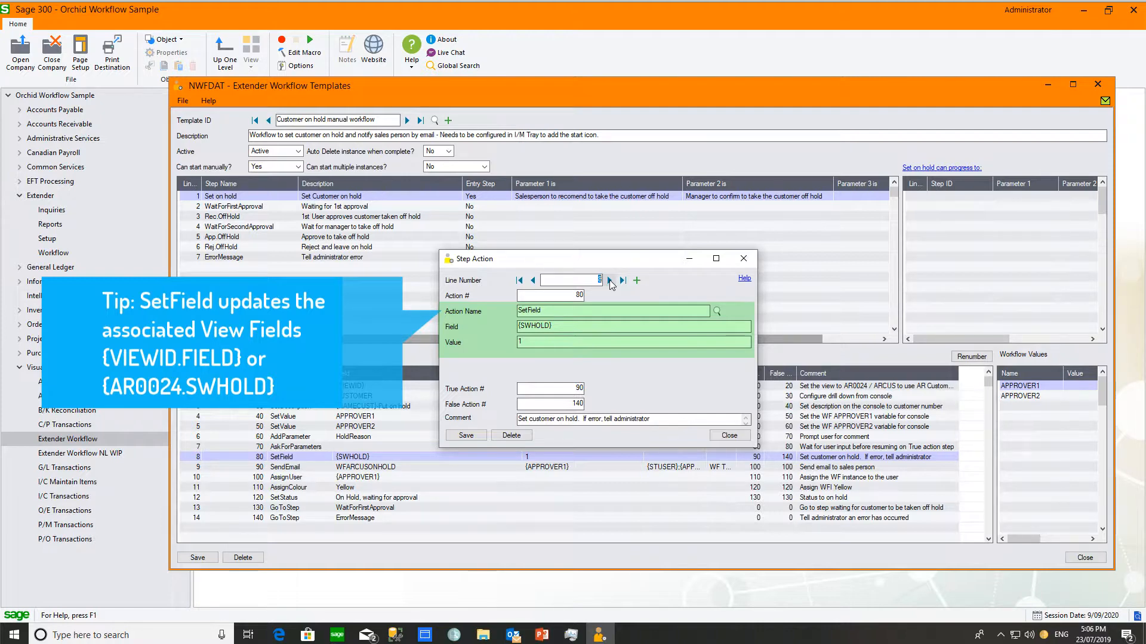
pyautogui.click(609, 280)
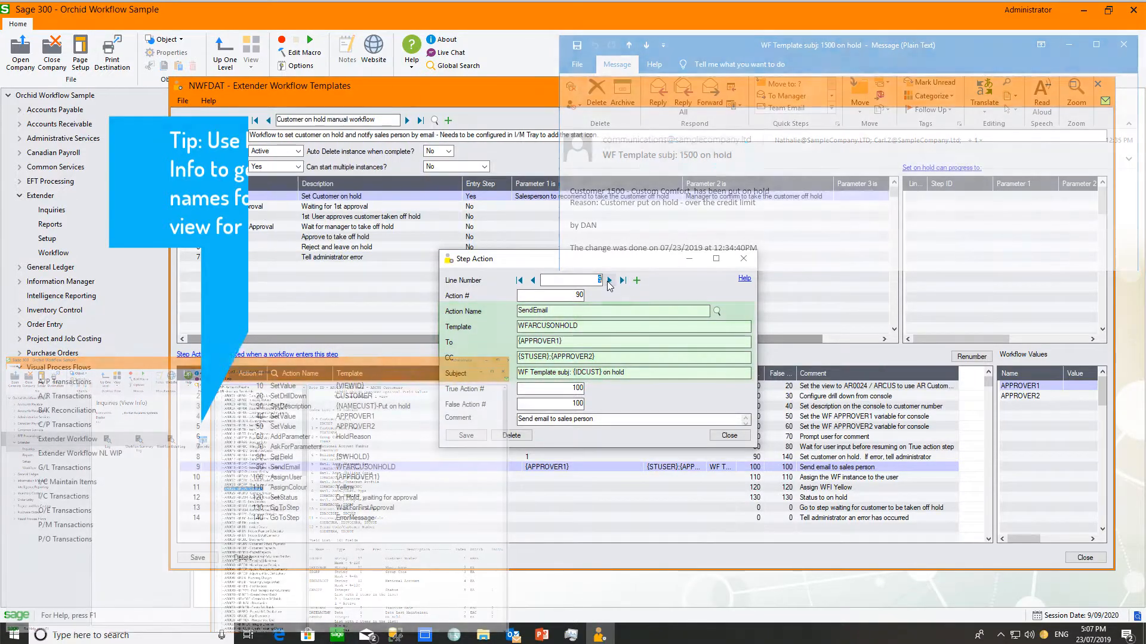
# Step: Step through AssignUser, AssignColour and SetStatus to action 130, GoToStep WaitForFirstApproval
pyautogui.click(609, 281)
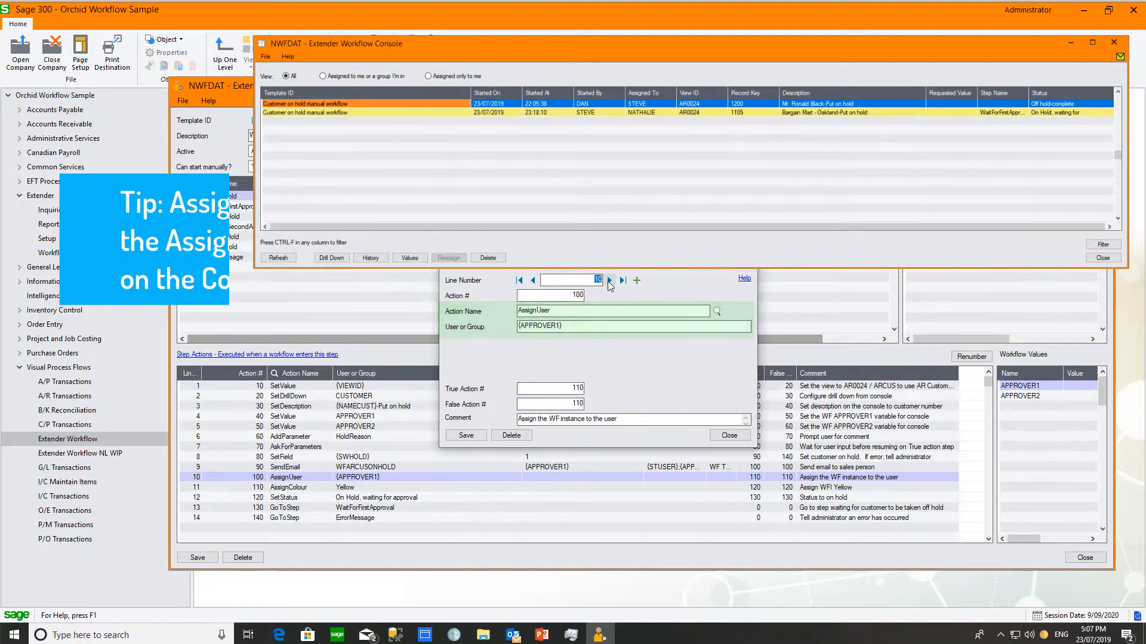
pyautogui.click(609, 281)
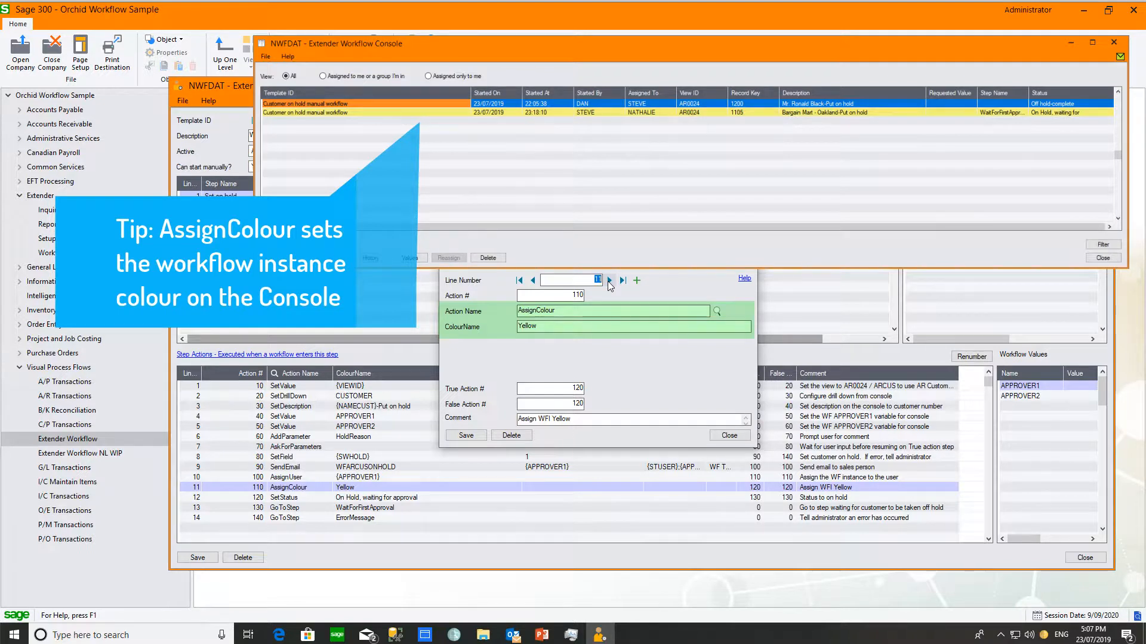
pyautogui.click(609, 281)
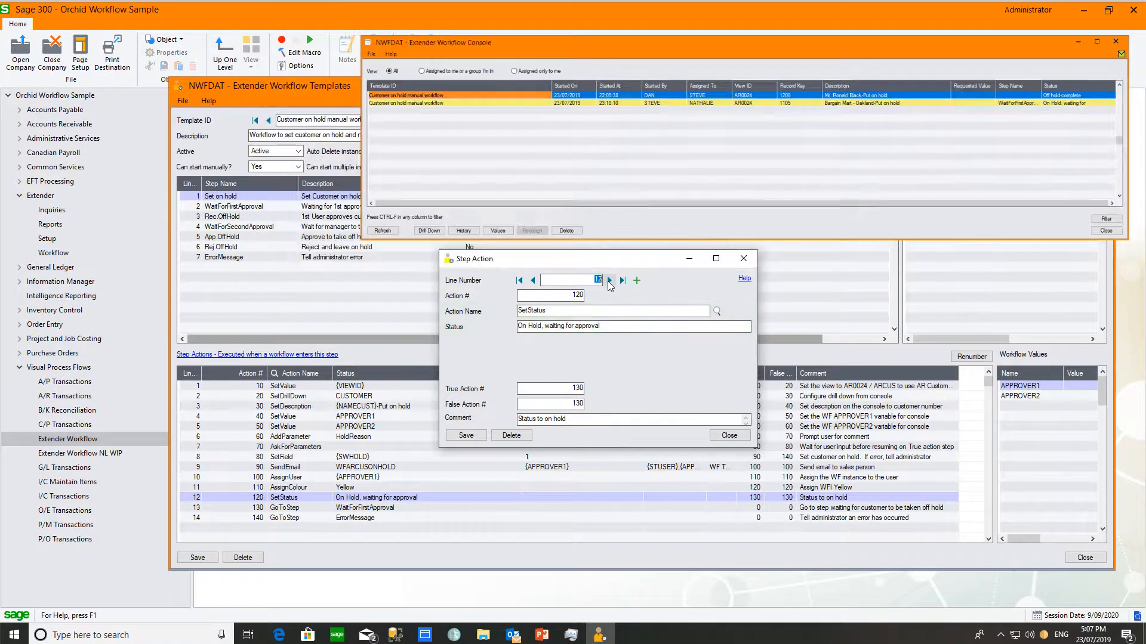
pyautogui.click(608, 283)
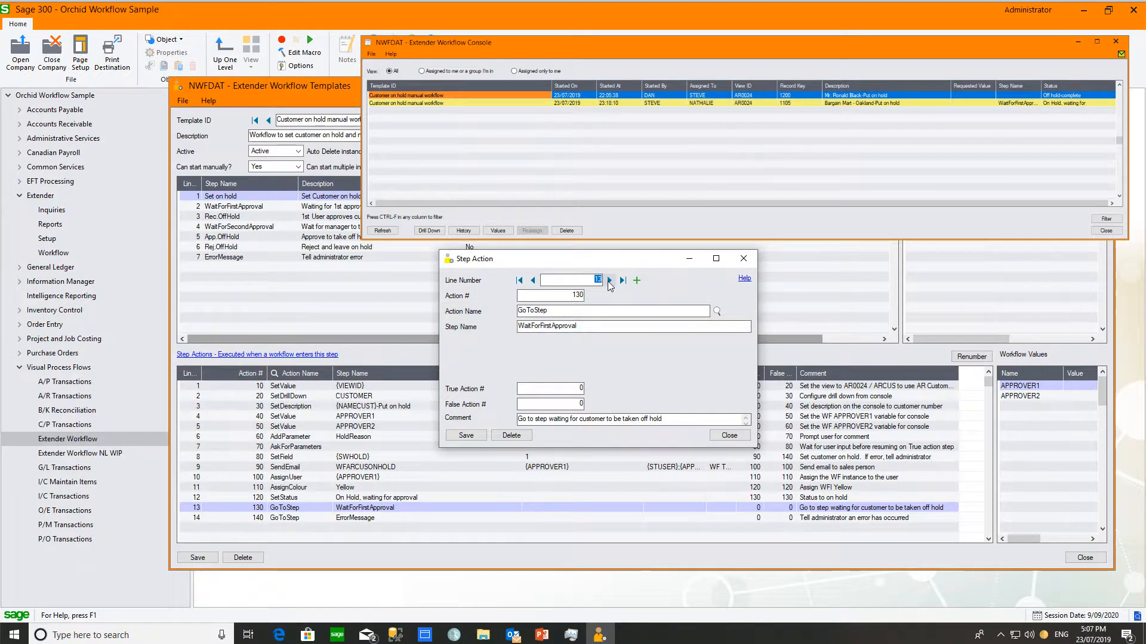
# Step: View line 14's GoToStep ErrorMessage action, close the Step Action dialog, and select grid row 8
pyautogui.click(609, 281)
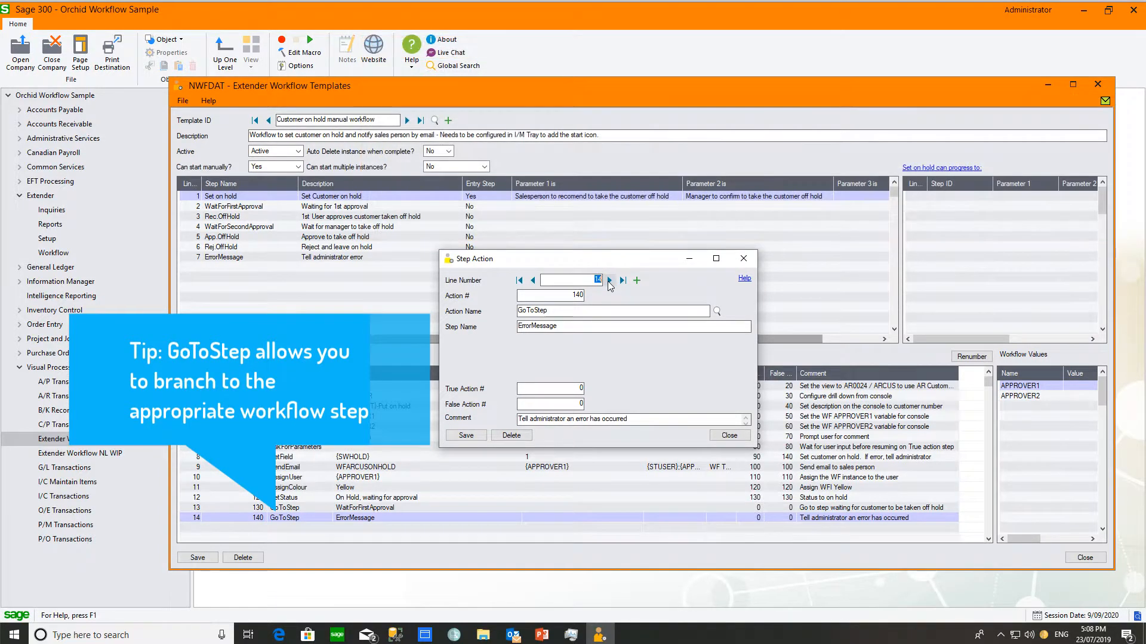
pyautogui.click(743, 258)
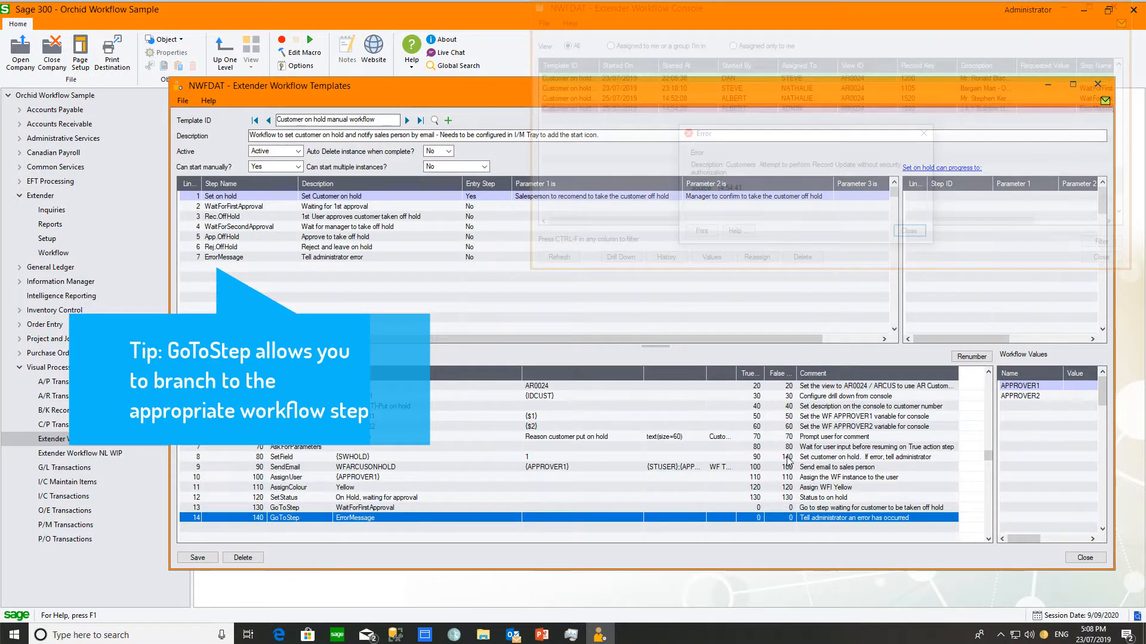
pyautogui.click(789, 457)
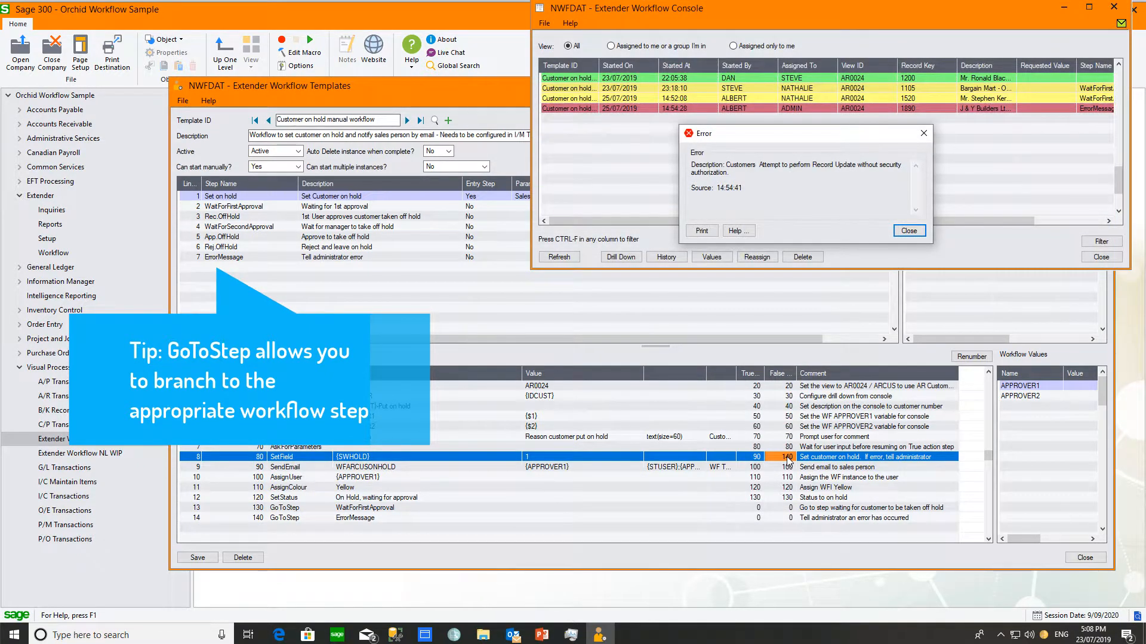
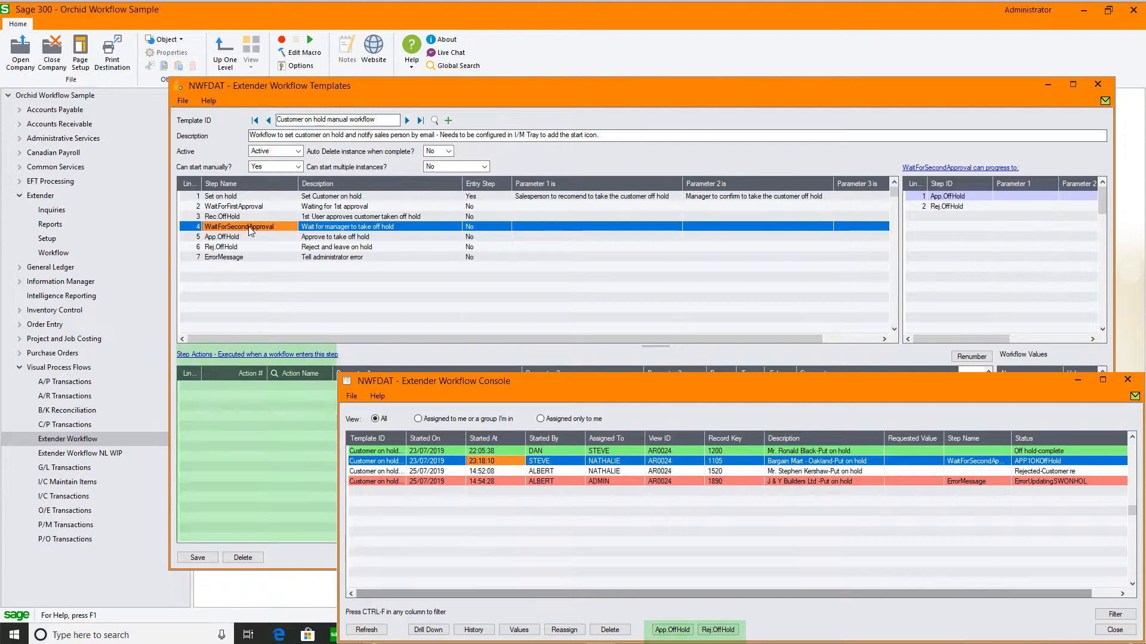
# Step: Open App.OffHold's action 10, Evaluate {USER} <> {APPROVER1} (true 20, false 80), in Step Action details
pyautogui.click(235, 237)
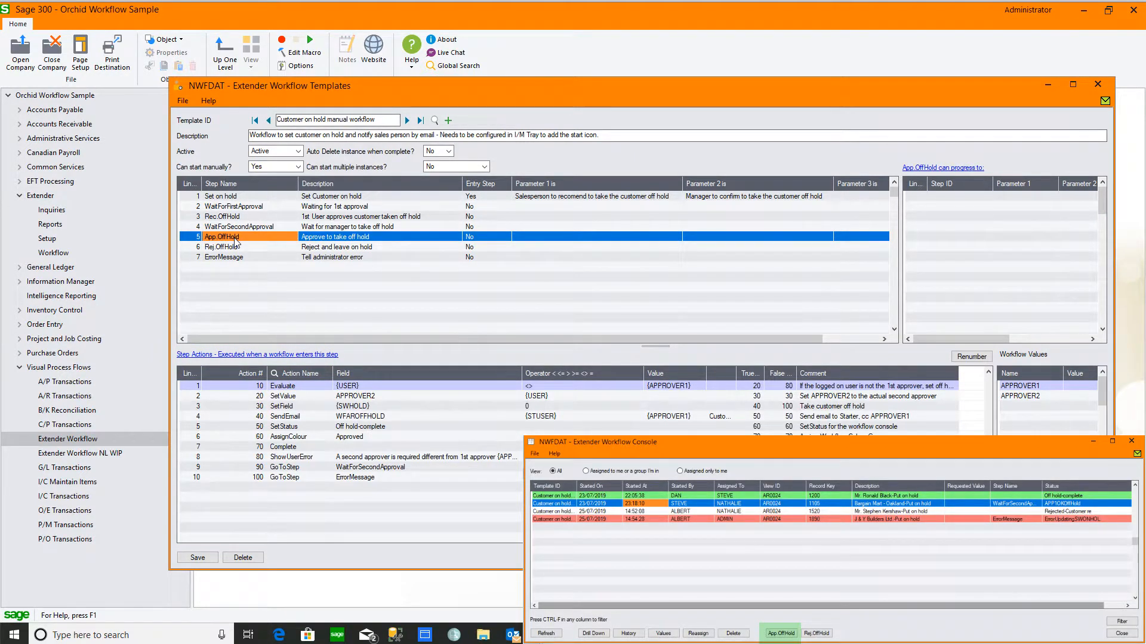
pyautogui.click(361, 388)
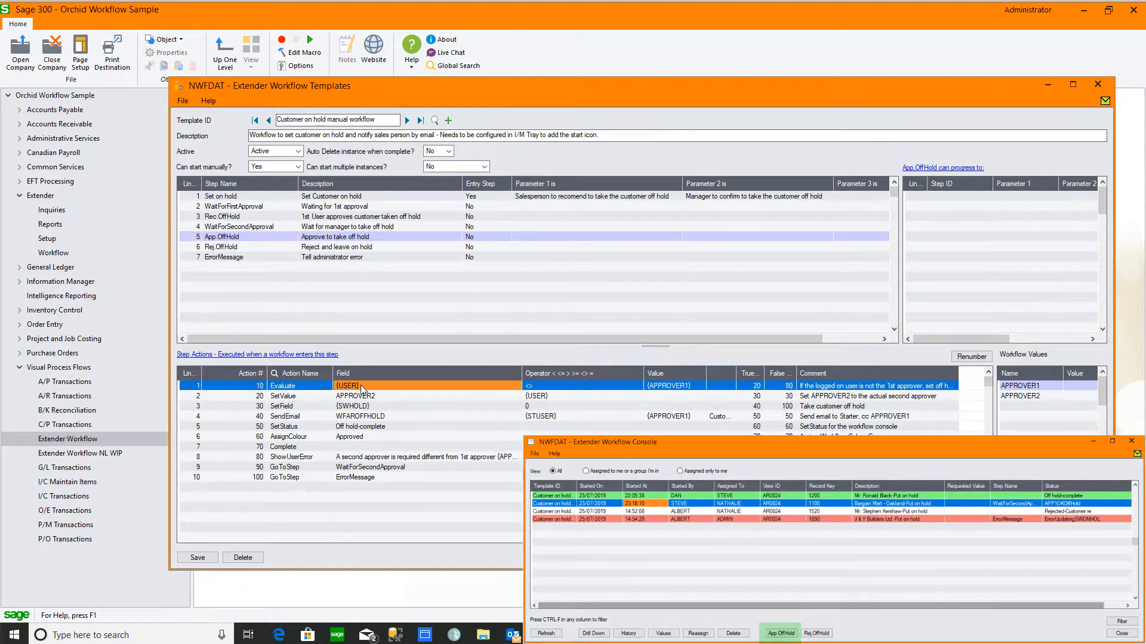
pyautogui.click(311, 356)
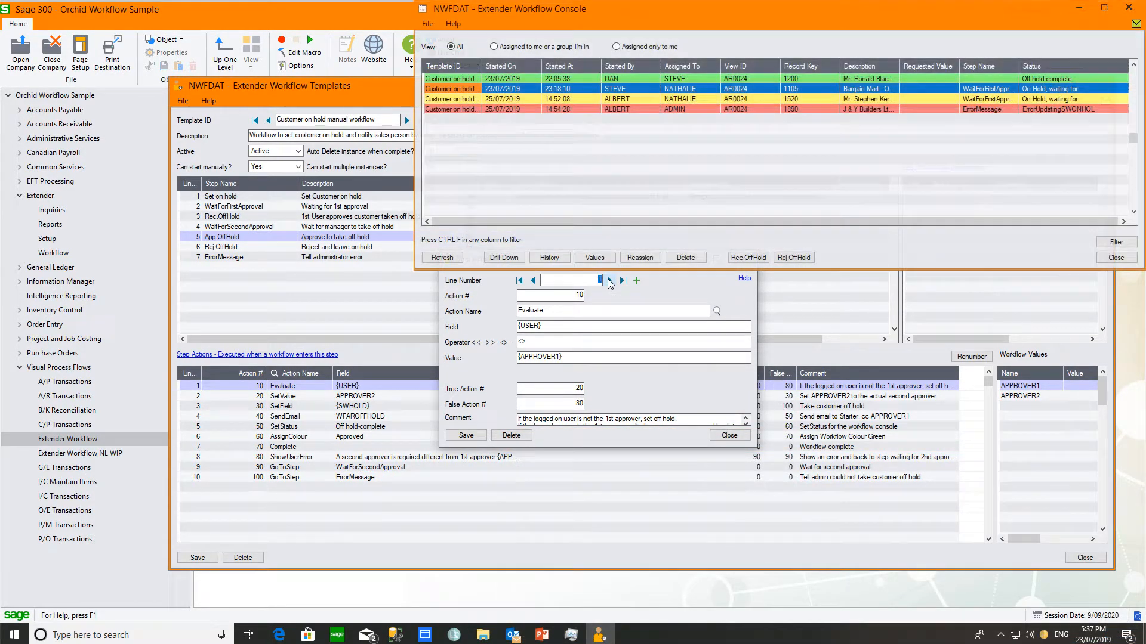
# Step: Step through SetValue, SetField, SendEmail, SetStatus, AssignColour and Complete to action 80, ShowUserError
pyautogui.click(609, 280)
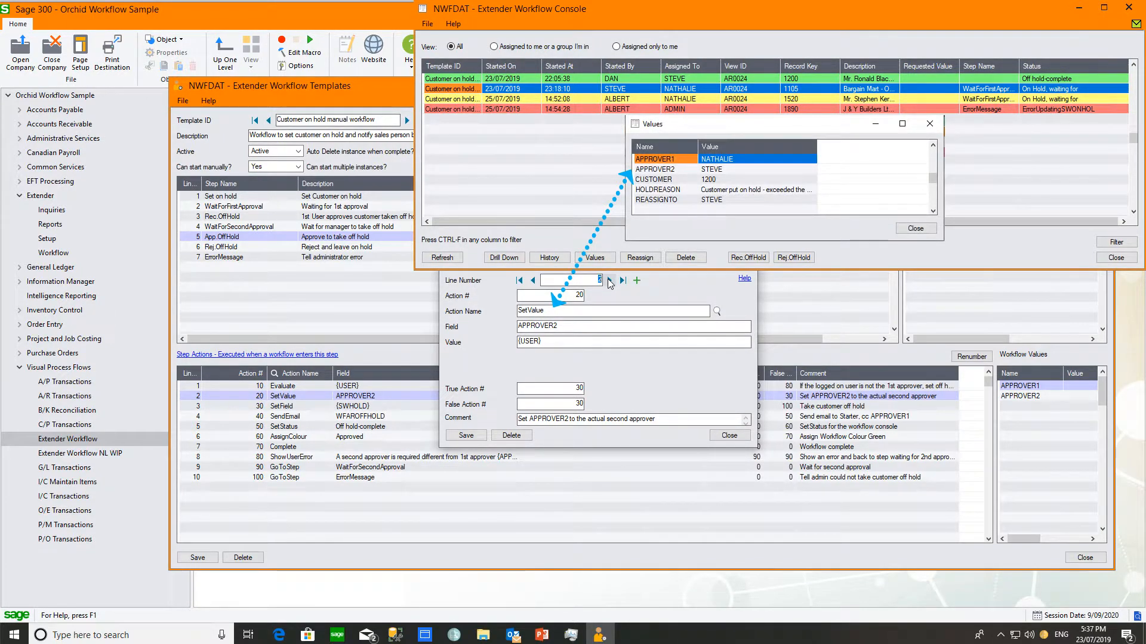
pyautogui.click(609, 281)
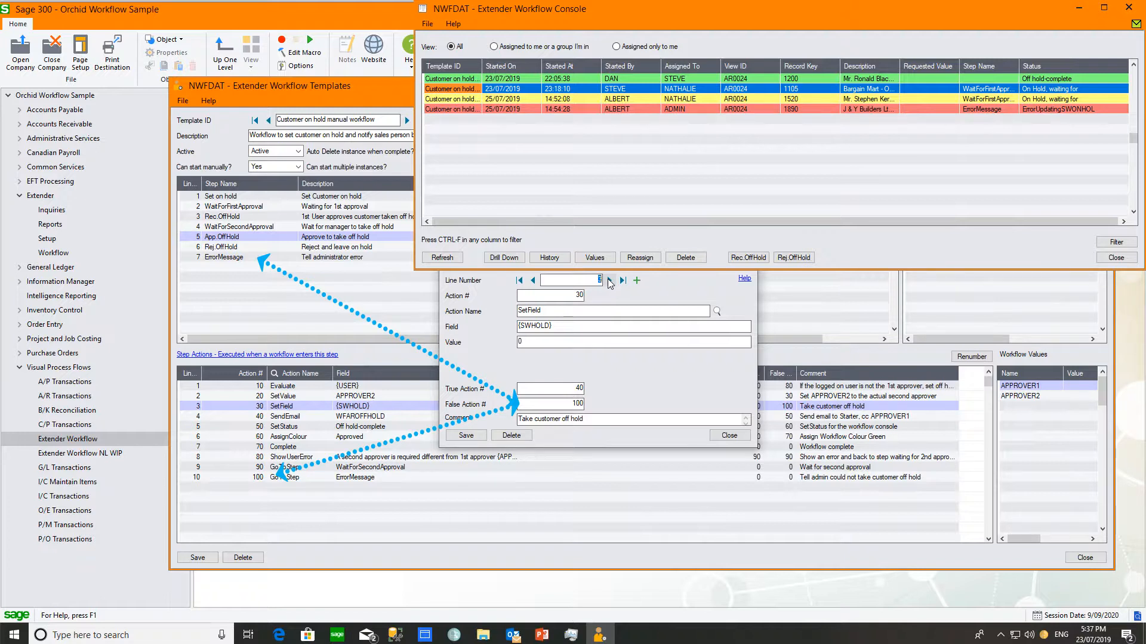
pyautogui.click(609, 281)
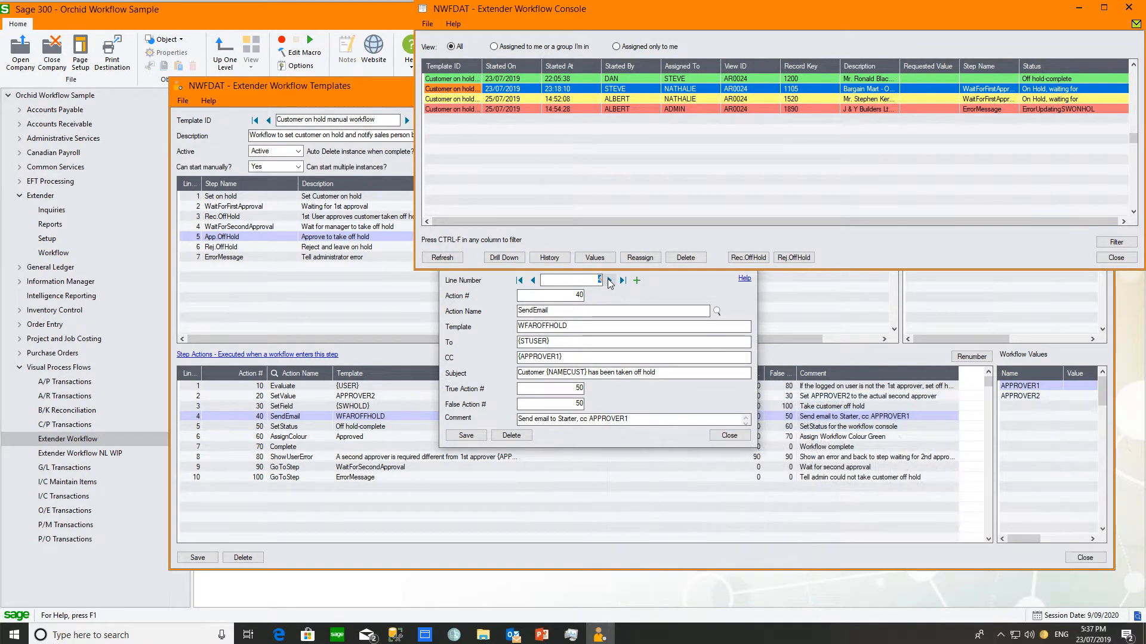
pyautogui.click(610, 281)
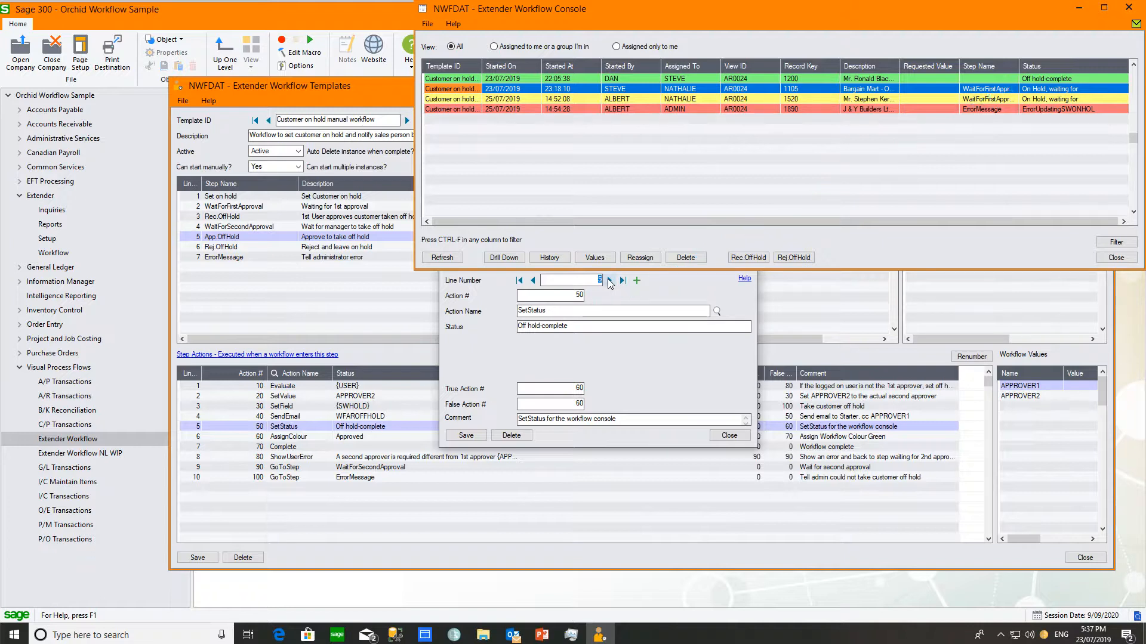
pyautogui.click(609, 281)
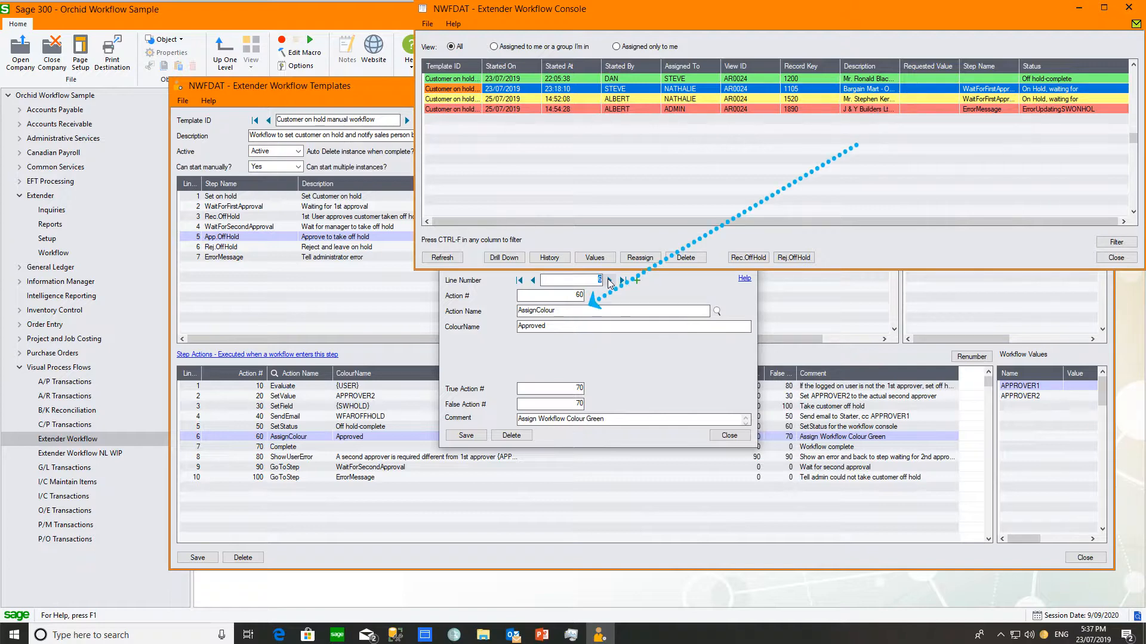
pyautogui.click(609, 281)
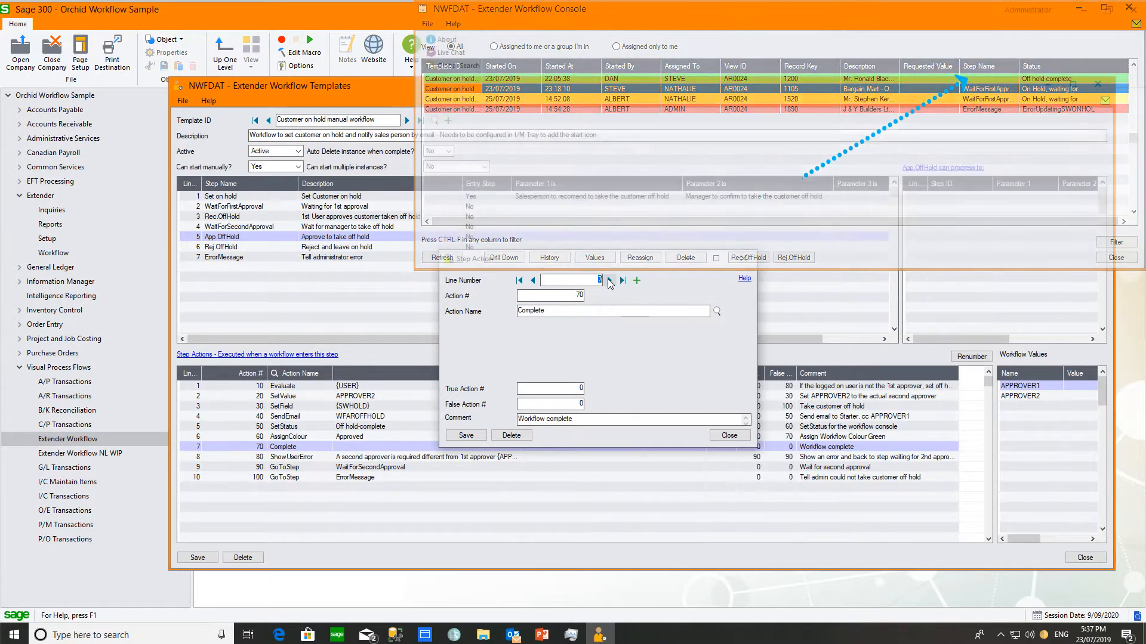
pyautogui.click(609, 281)
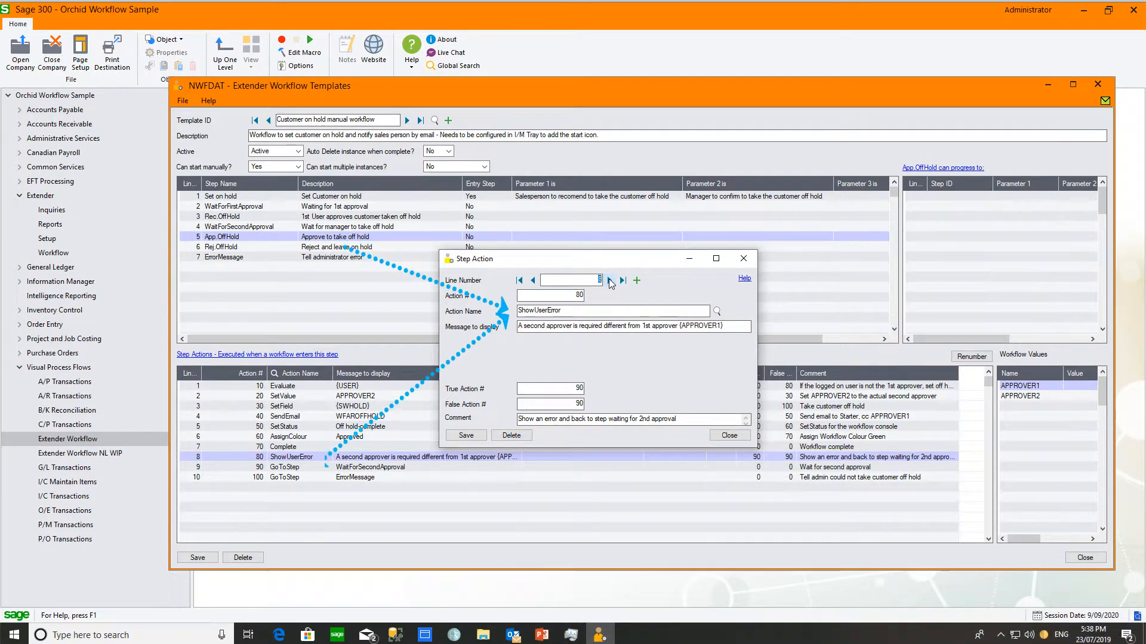
# Step: Advance to action 90, GoToStep, then close the details and select the Rej.OffHold step
pyautogui.click(610, 281)
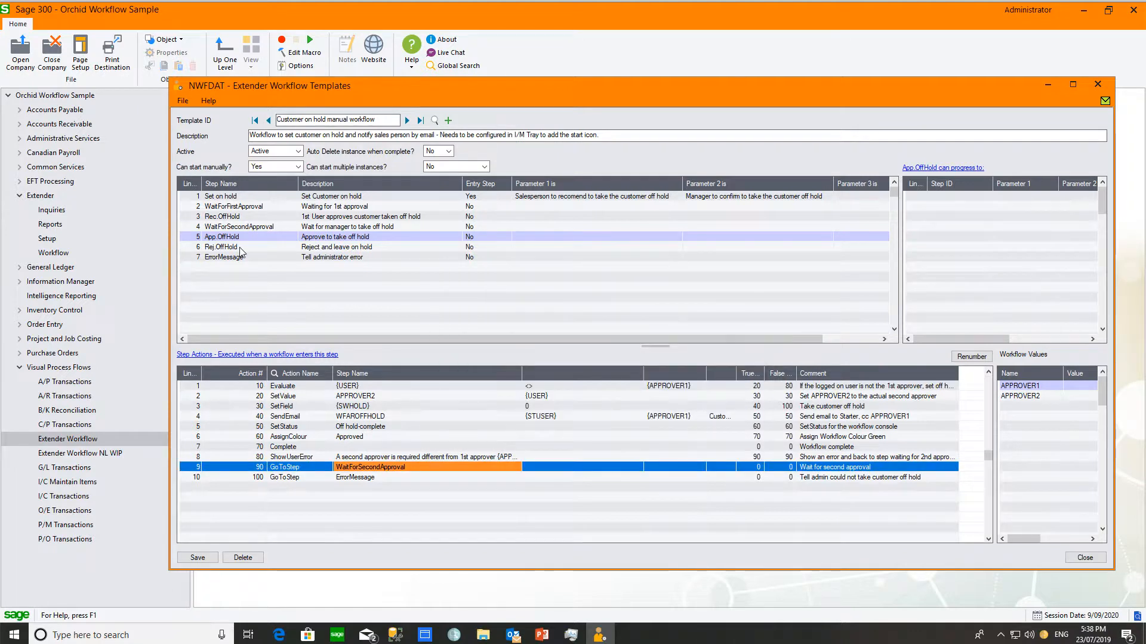
pyautogui.click(240, 249)
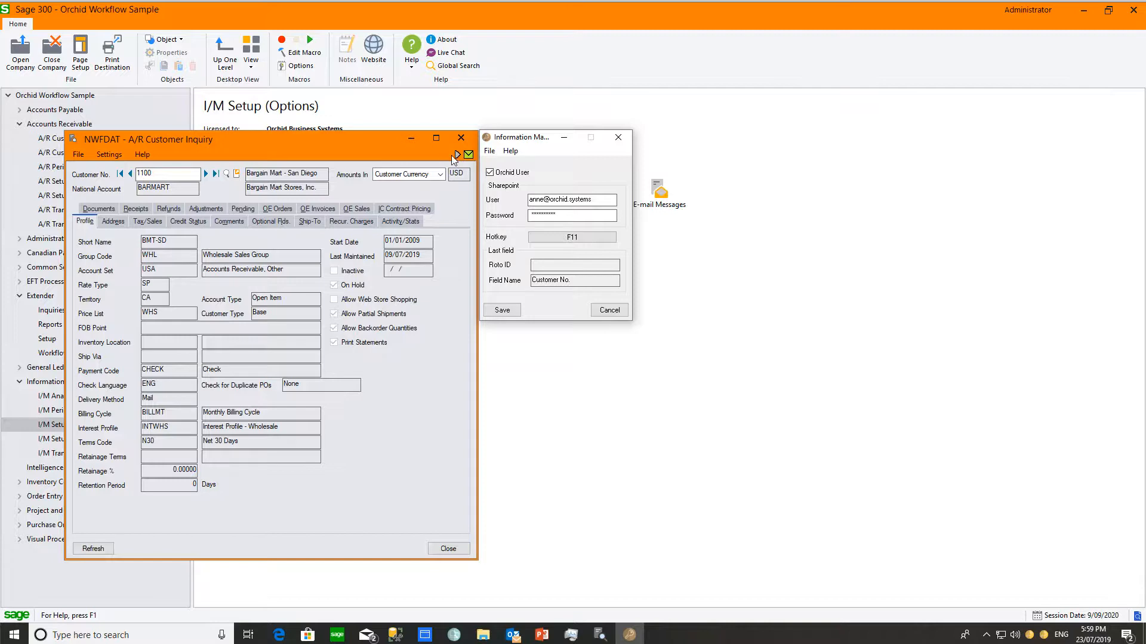
# Step: Open Information Manager Options from the tray icon and nudge its window slightly right
pyautogui.rightClick(1044, 635)
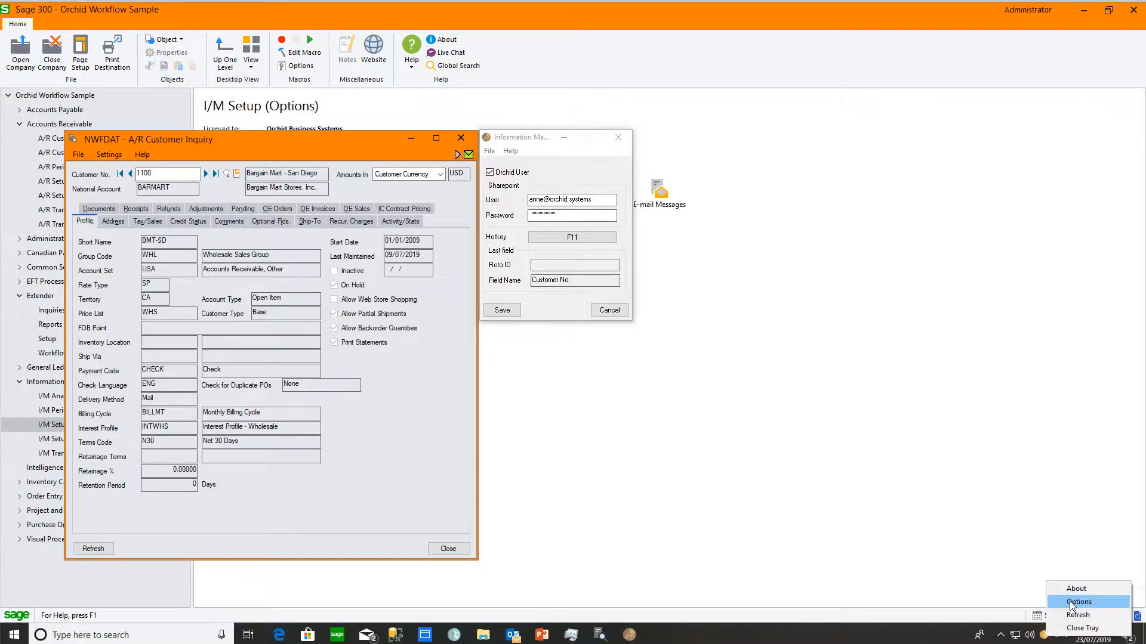
pyautogui.click(1078, 602)
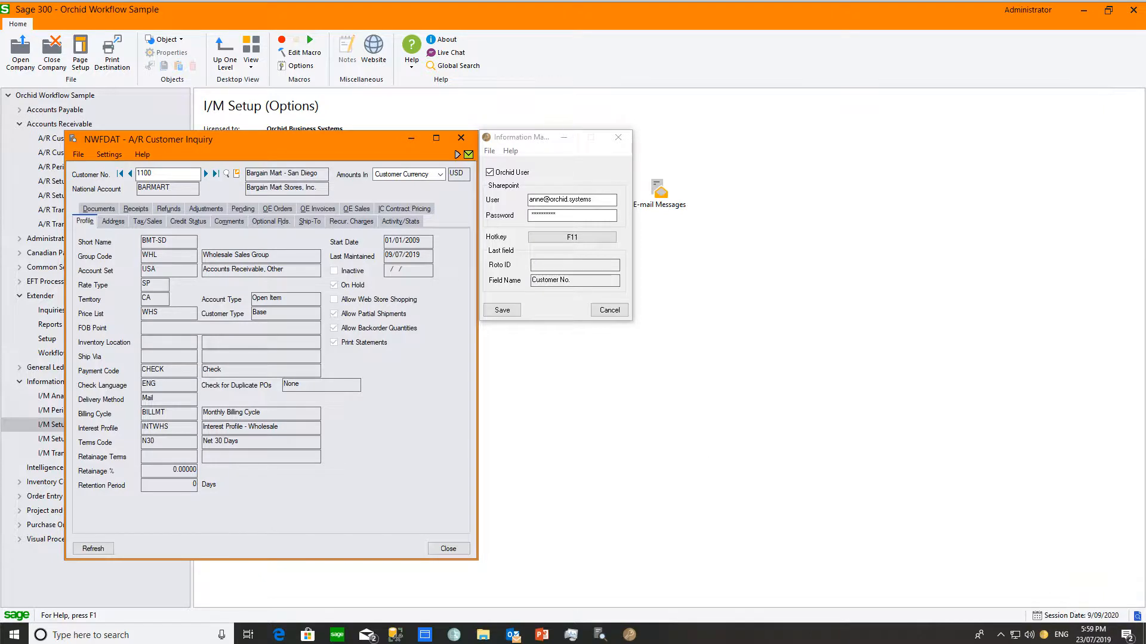
pyautogui.moveTo(514, 142); pyautogui.dragTo(517, 142)
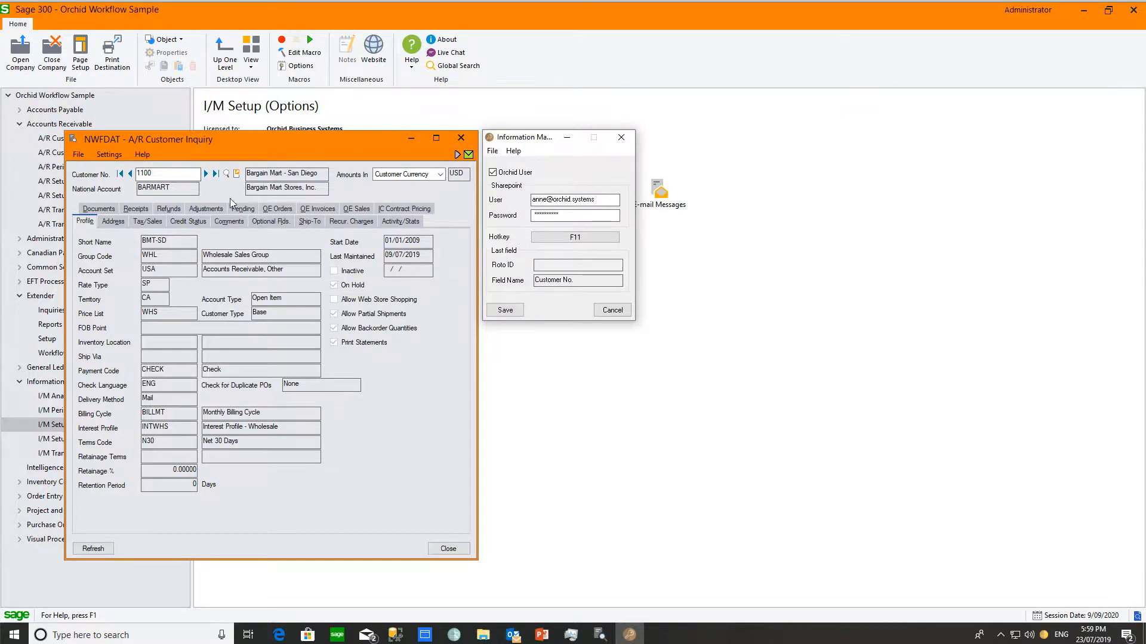
# Step: Capture the inquiry's Roto ID AR1700 with F11 in Customer No., then bring I/M Options forward
pyautogui.click(187, 172)
pyautogui.press('F11')
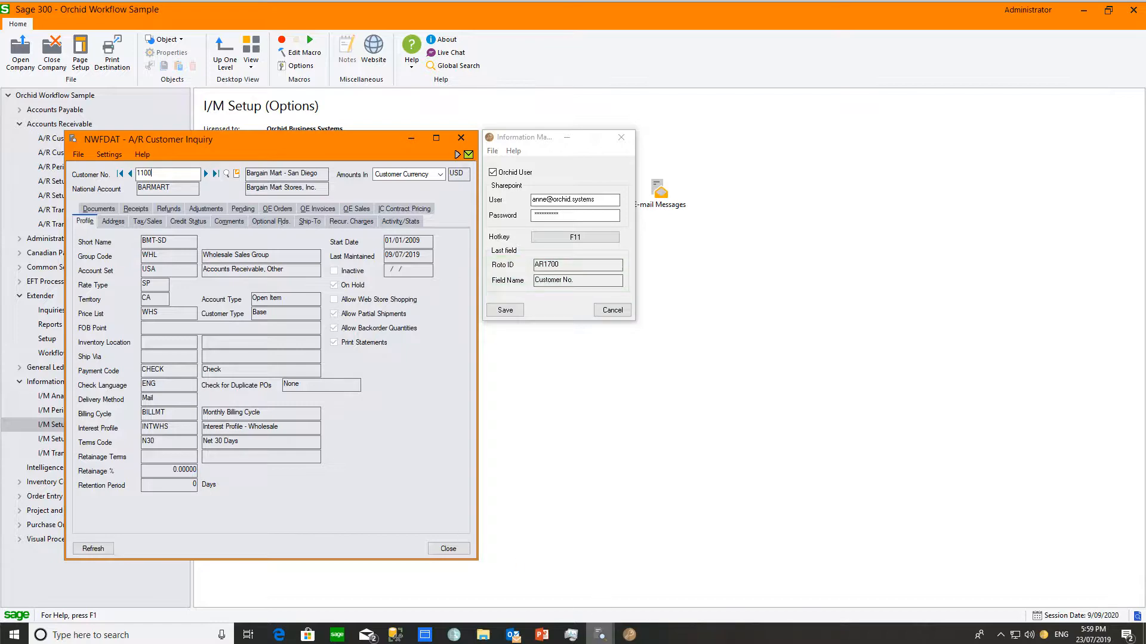
pyautogui.moveTo(601, 638)
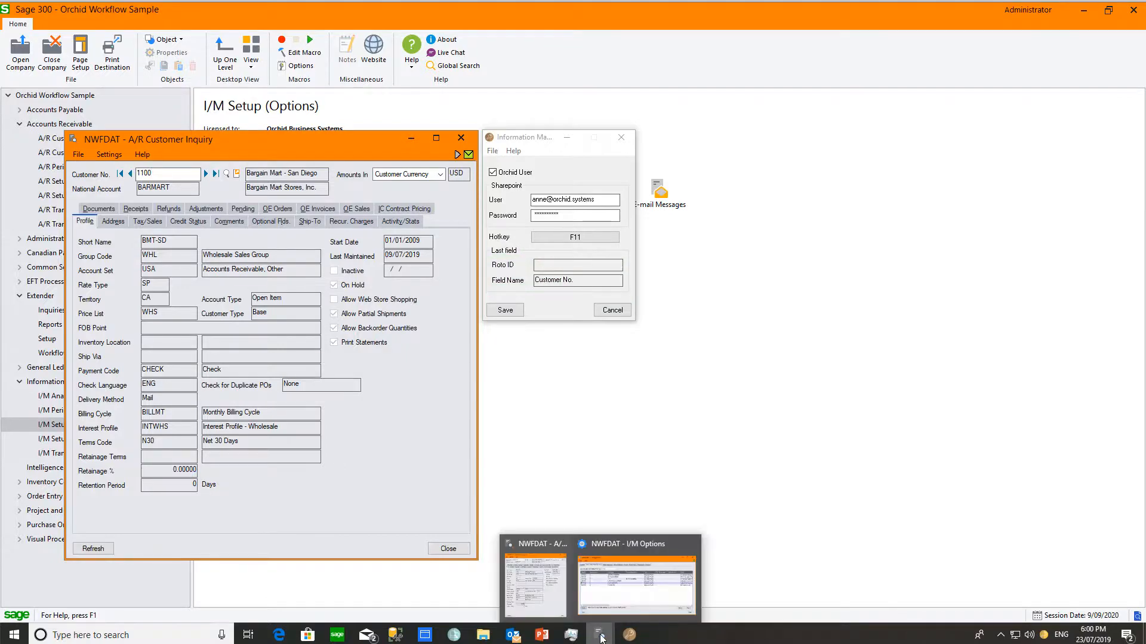
pyautogui.click(613, 604)
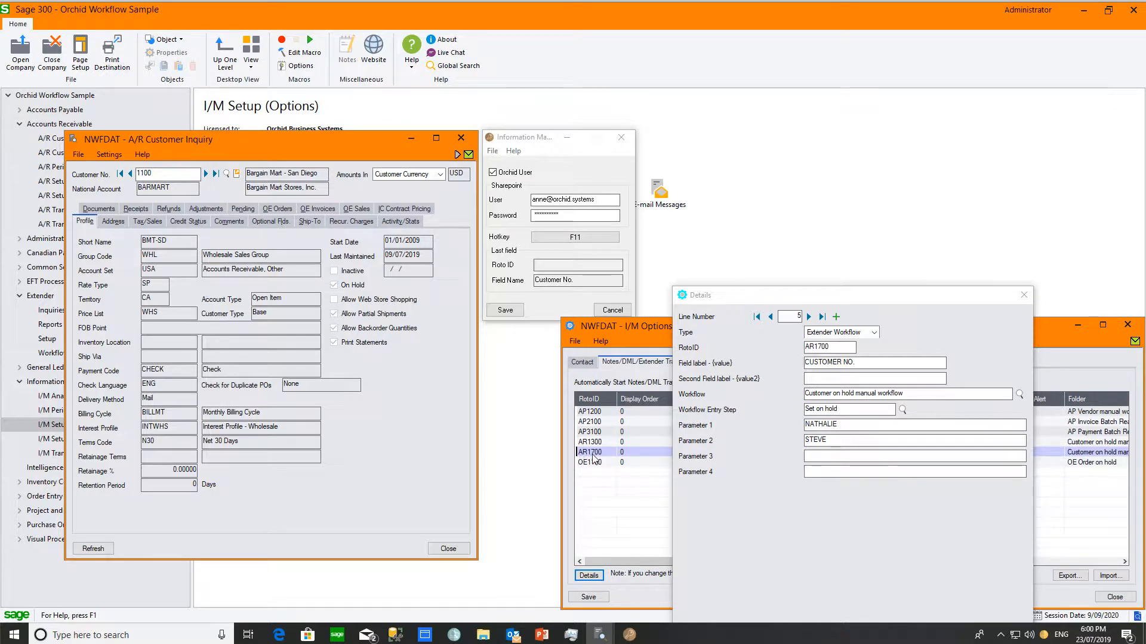
# Step: Keep Extender Workflow as the link type in the Details Type list
pyautogui.click(874, 333)
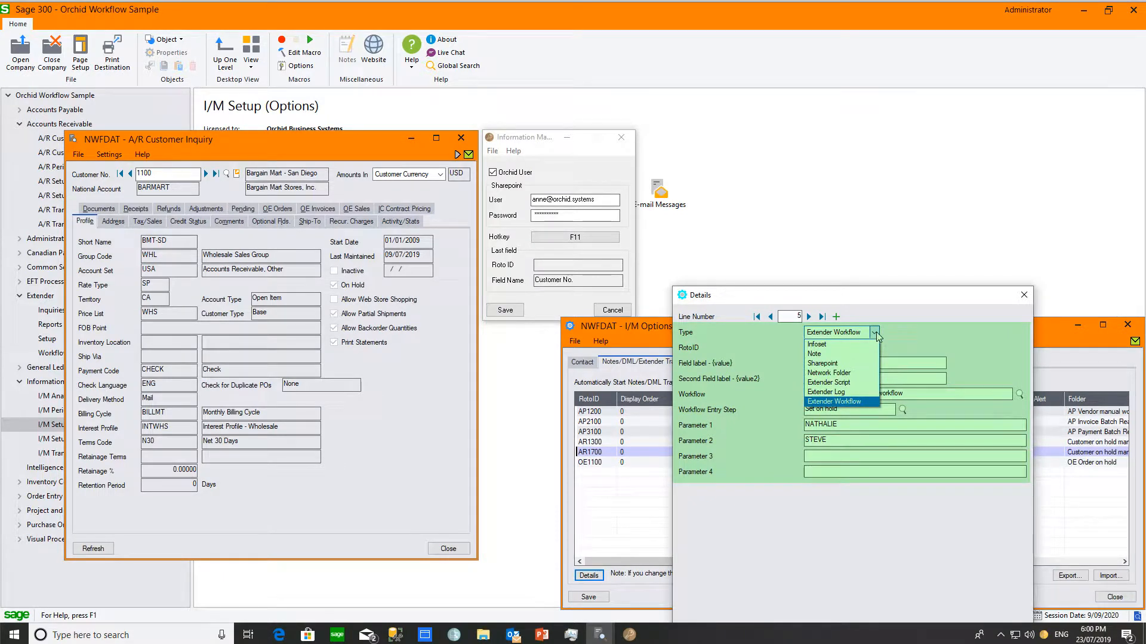
pyautogui.click(876, 335)
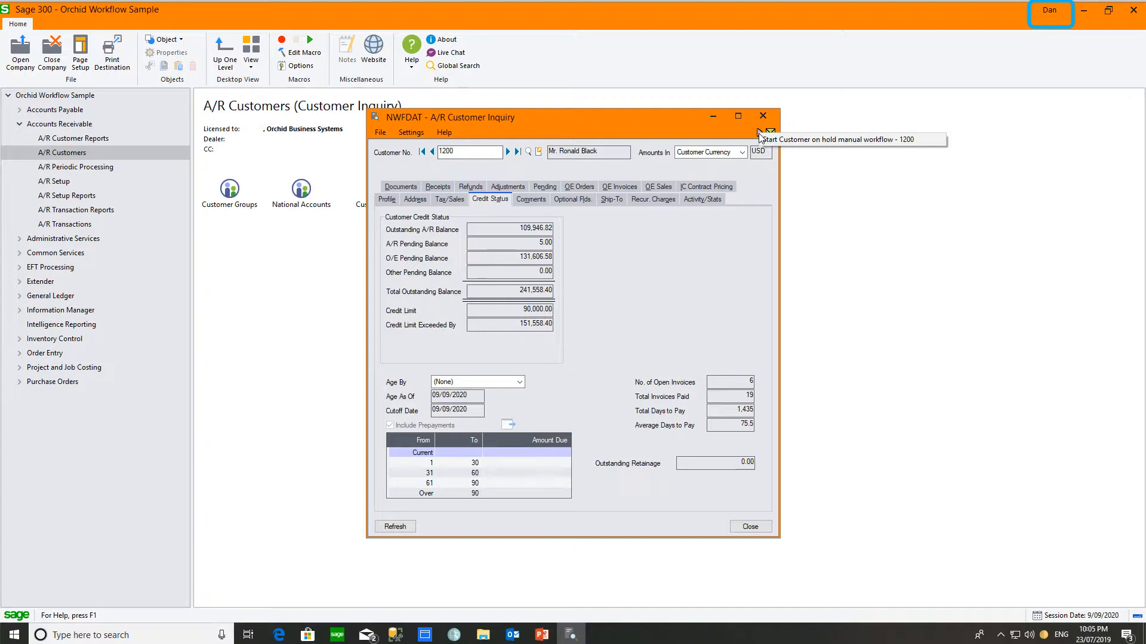
# Step: Reopen and close I/M Options, then start 'Customer on hold manual workflow - 1200' from the Profile tab
pyautogui.rightClick(1044, 636)
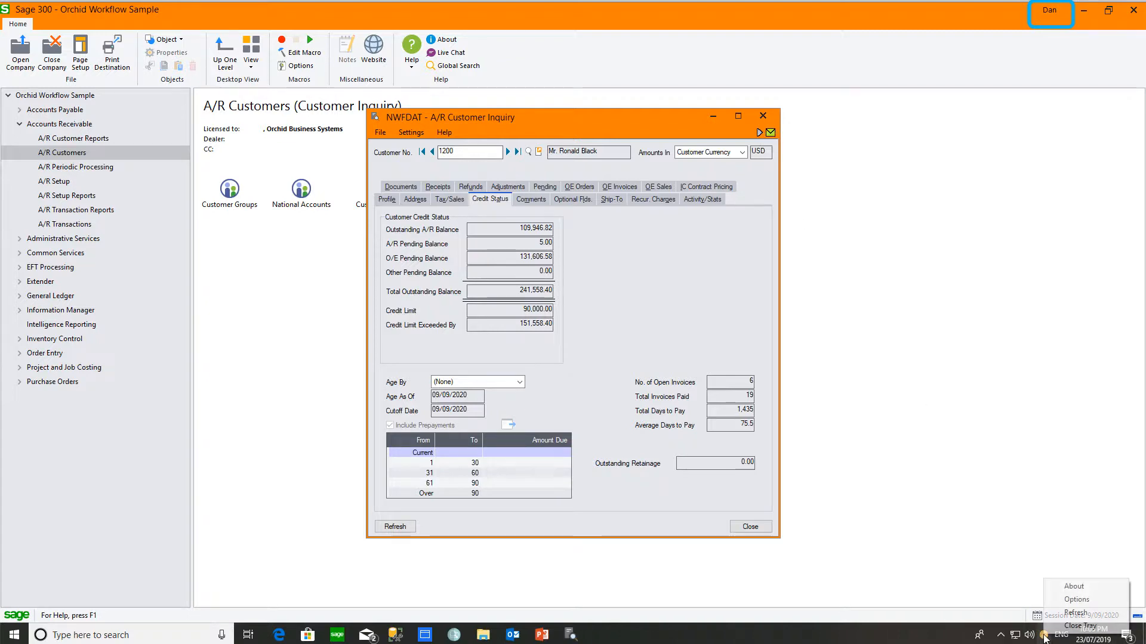
pyautogui.click(1071, 599)
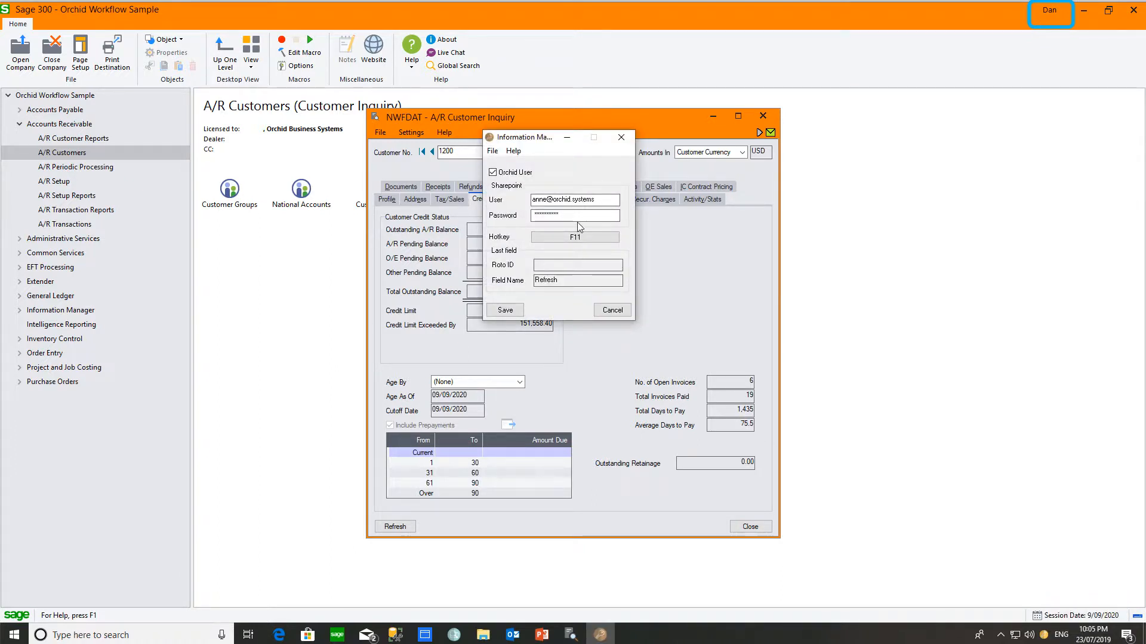
pyautogui.click(621, 137)
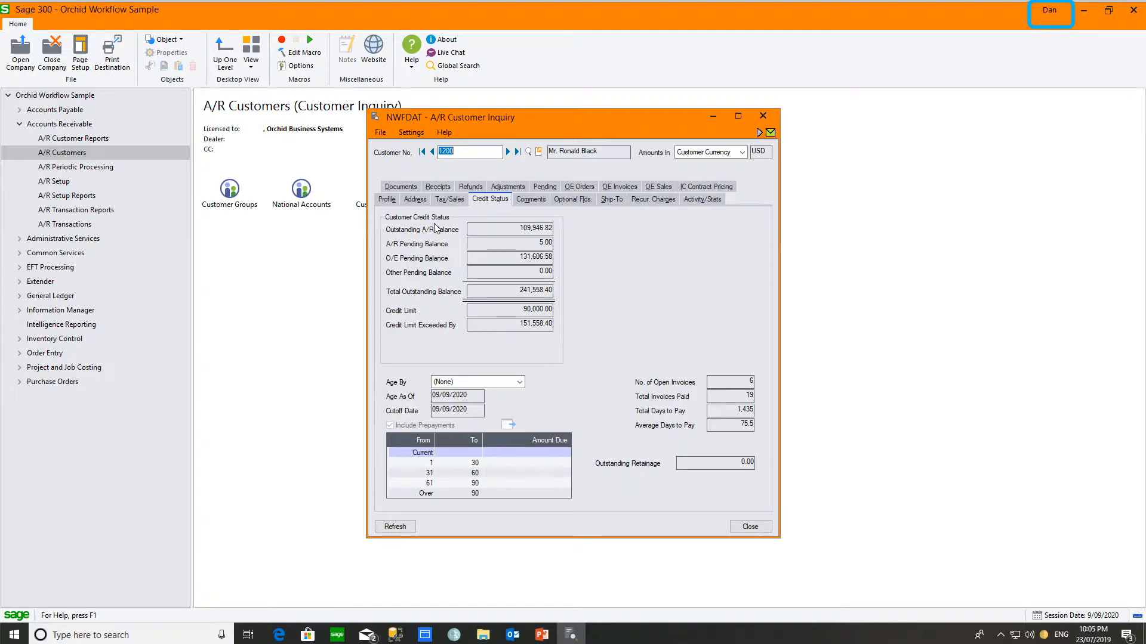
pyautogui.click(385, 201)
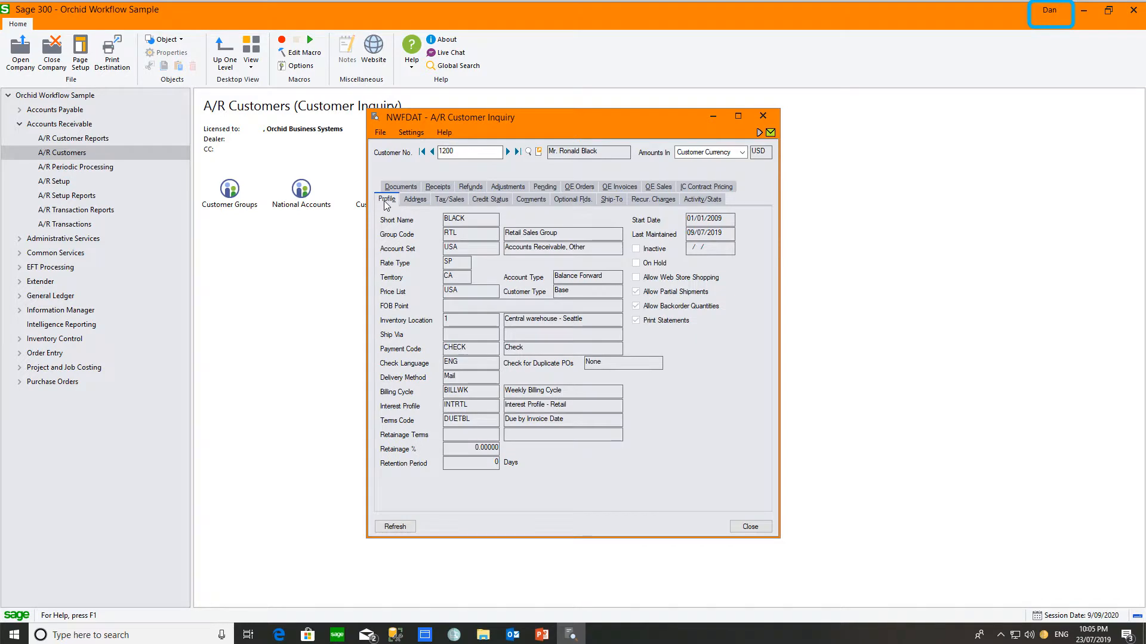
pyautogui.click(769, 140)
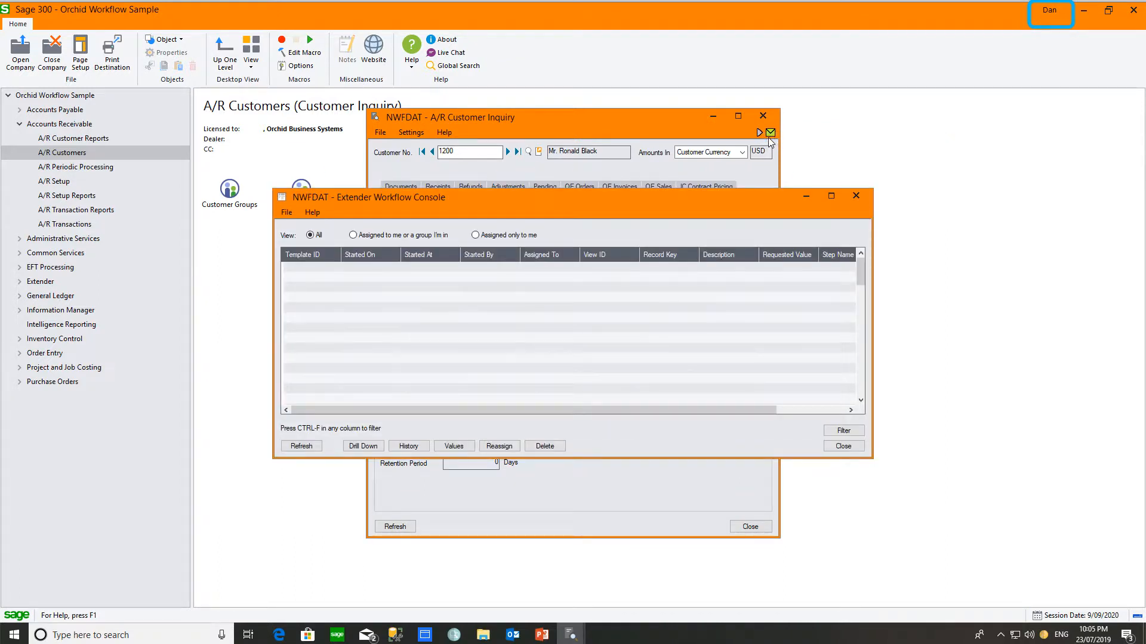
# Step: Start the workflow with the reason extended by '- exceeded the credit limit', then move to the next customer
pyautogui.click(456, 187)
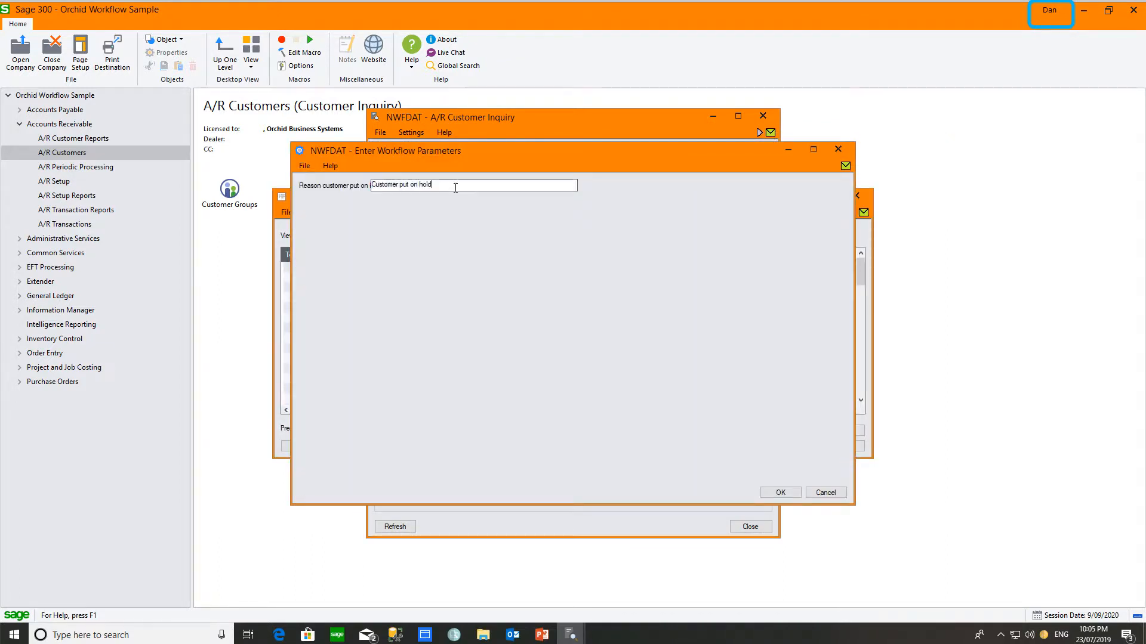
pyautogui.write('- exceeded the credit limit')
pyautogui.click(779, 493)
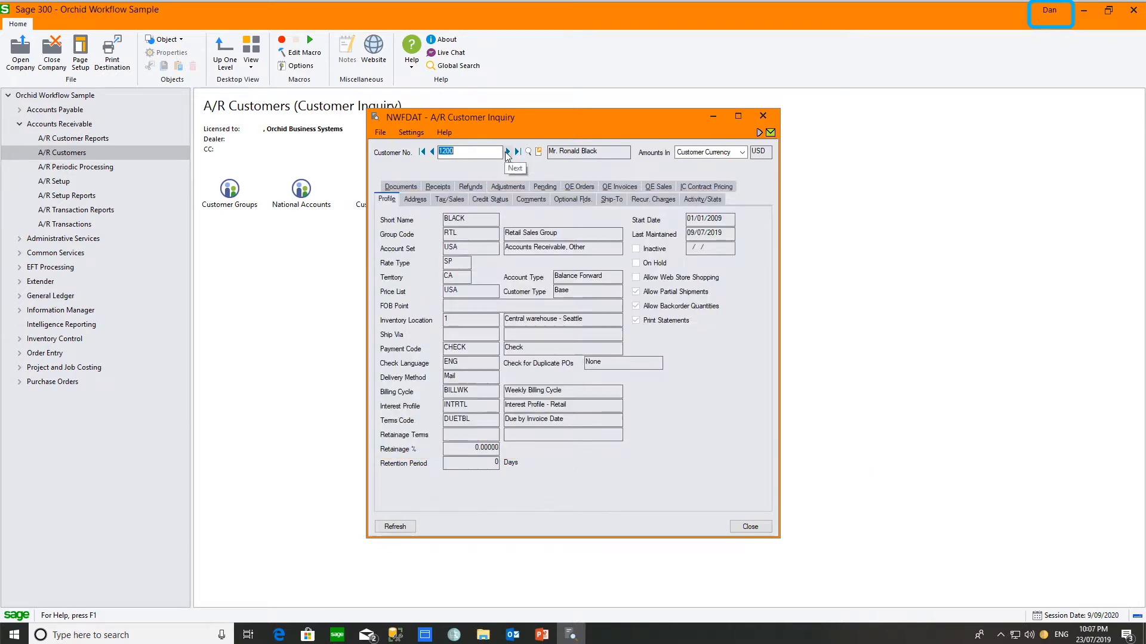
pyautogui.click(508, 152)
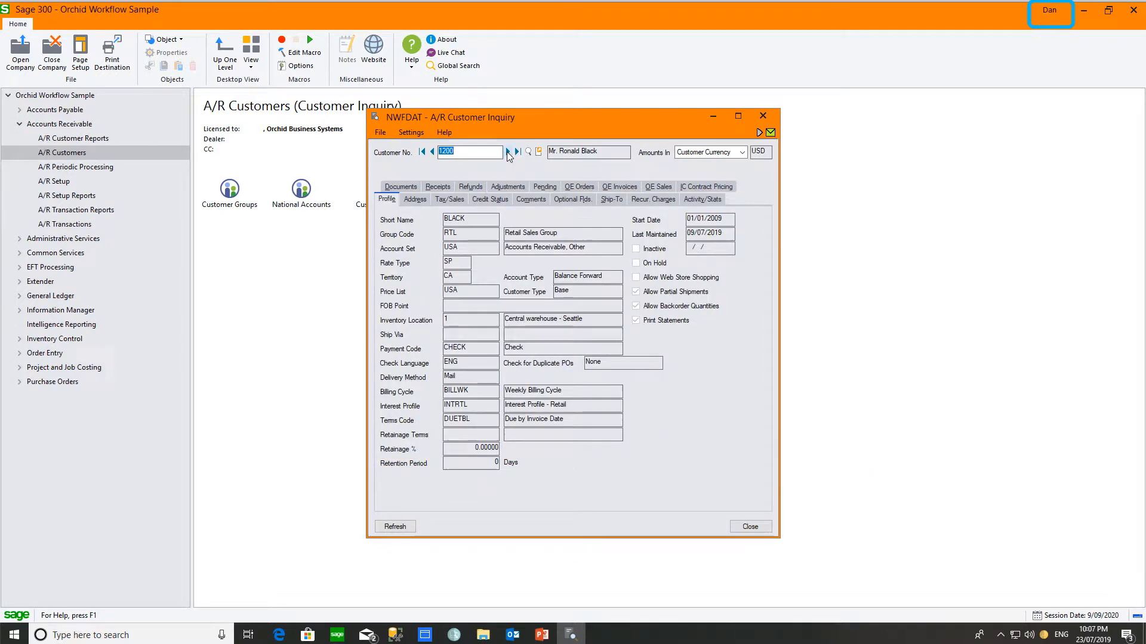
# Step: Return to on-hold customer 1200's record and list the workflows available for it
pyautogui.click(431, 152)
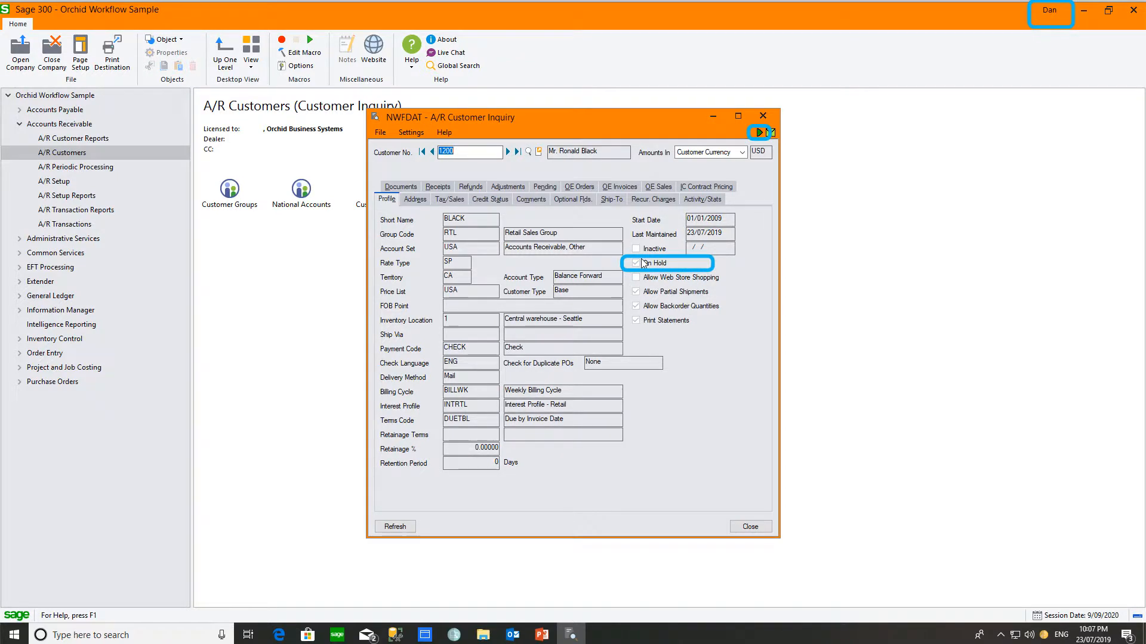
pyautogui.click(759, 133)
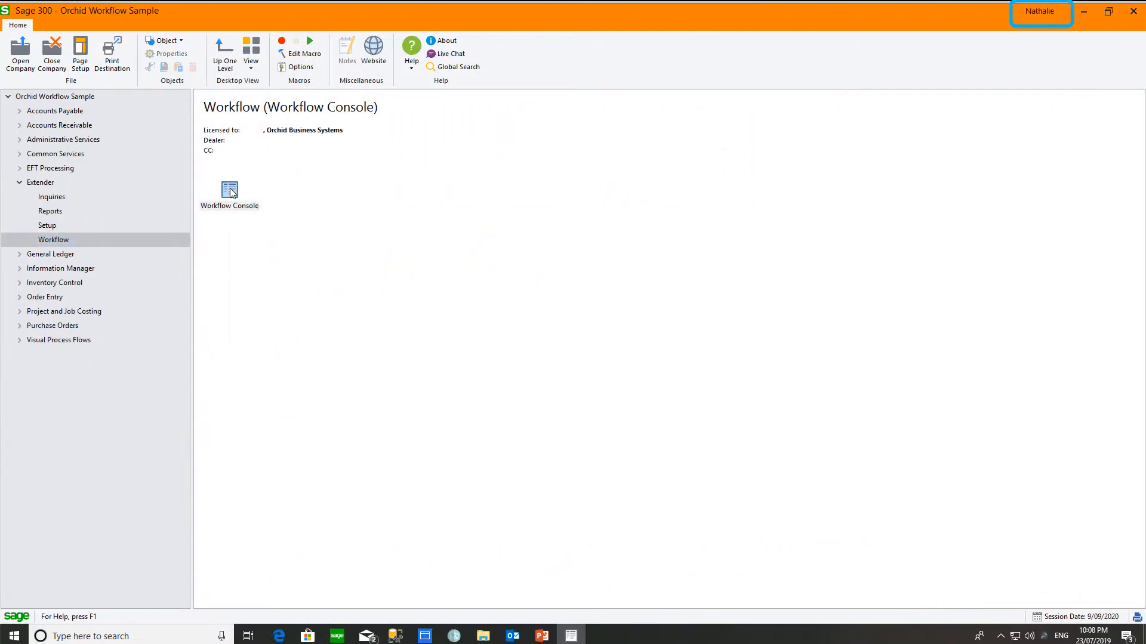
# Step: Open the Workflow Console filtered to 'Assigned to me or a group I'm in' and drill down
pyautogui.doubleClick(231, 191)
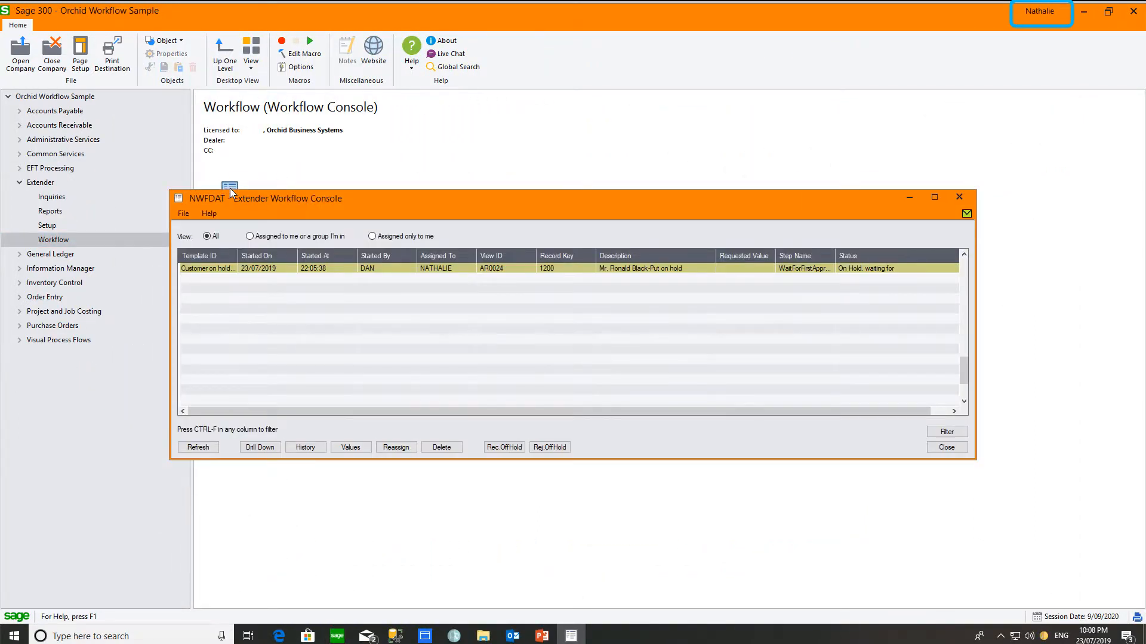
pyautogui.click(249, 236)
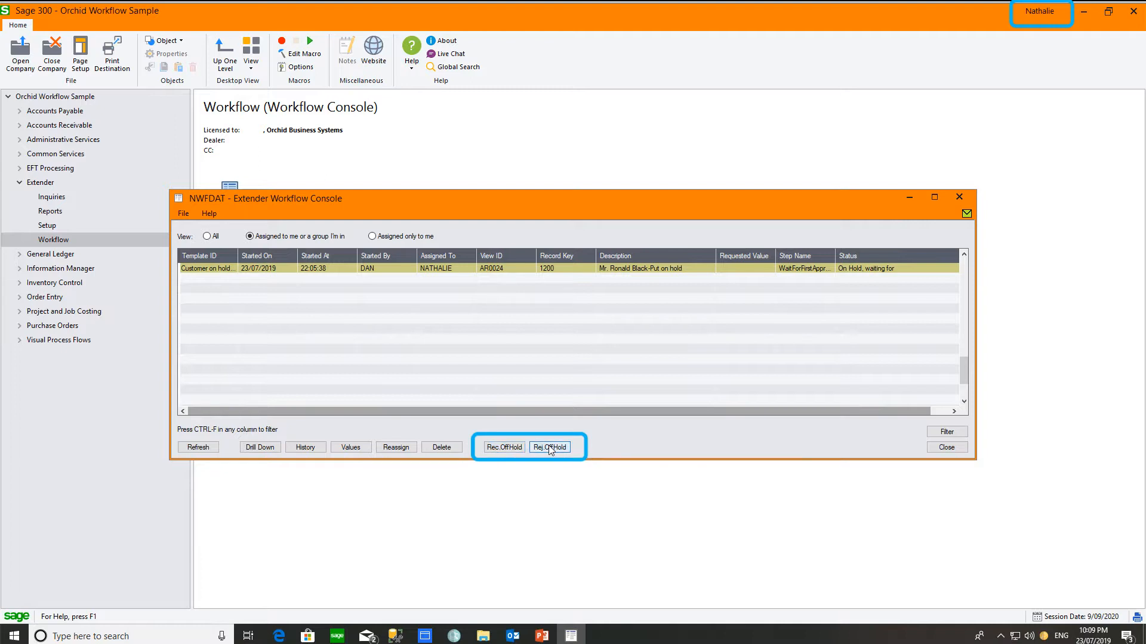
pyautogui.click(266, 447)
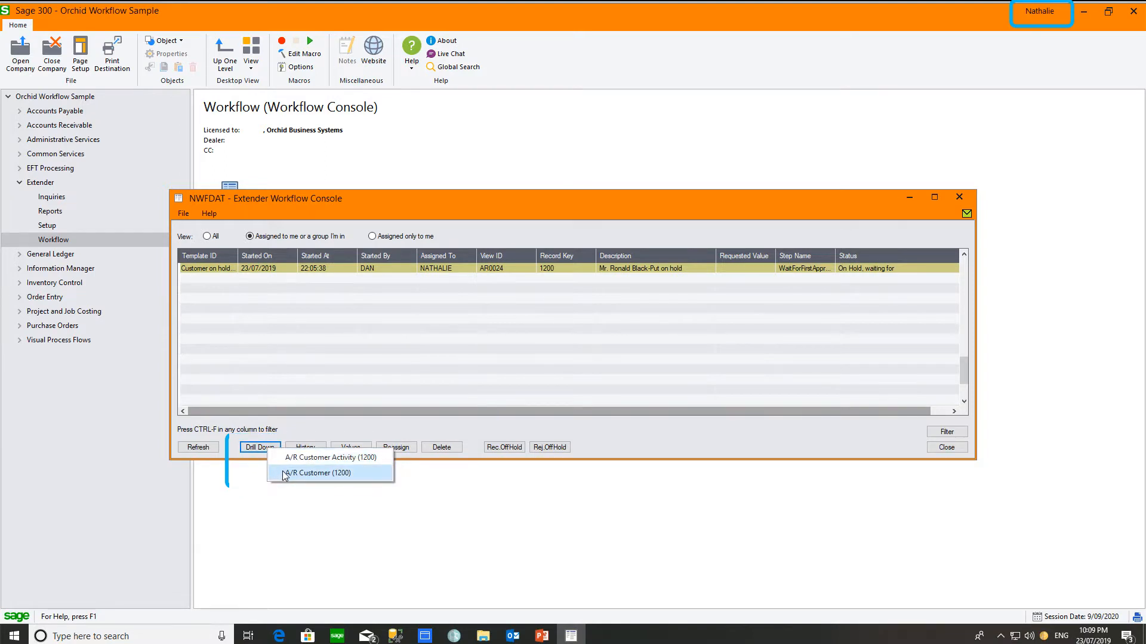
pyautogui.click(304, 448)
pyautogui.click(303, 446)
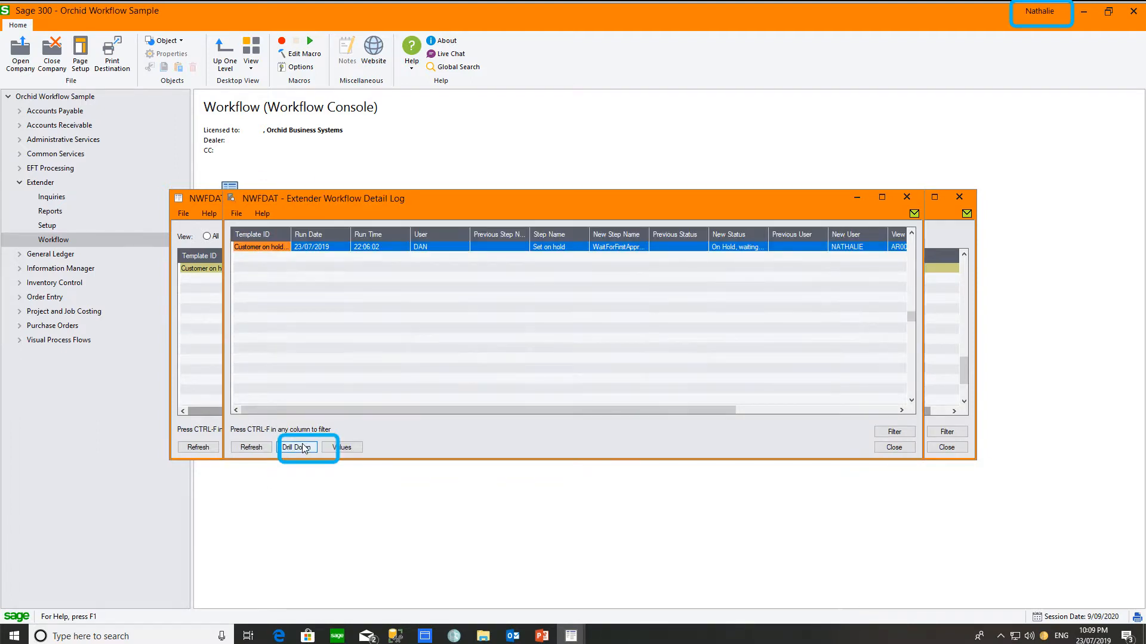
pyautogui.click(907, 198)
pyautogui.click(352, 448)
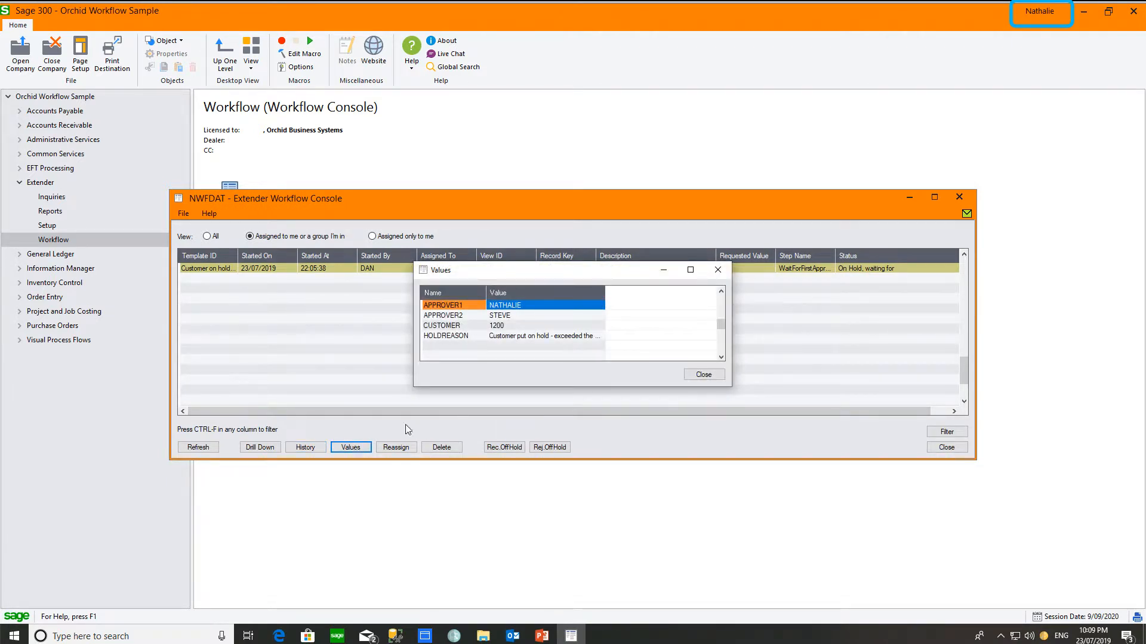
pyautogui.click(719, 271)
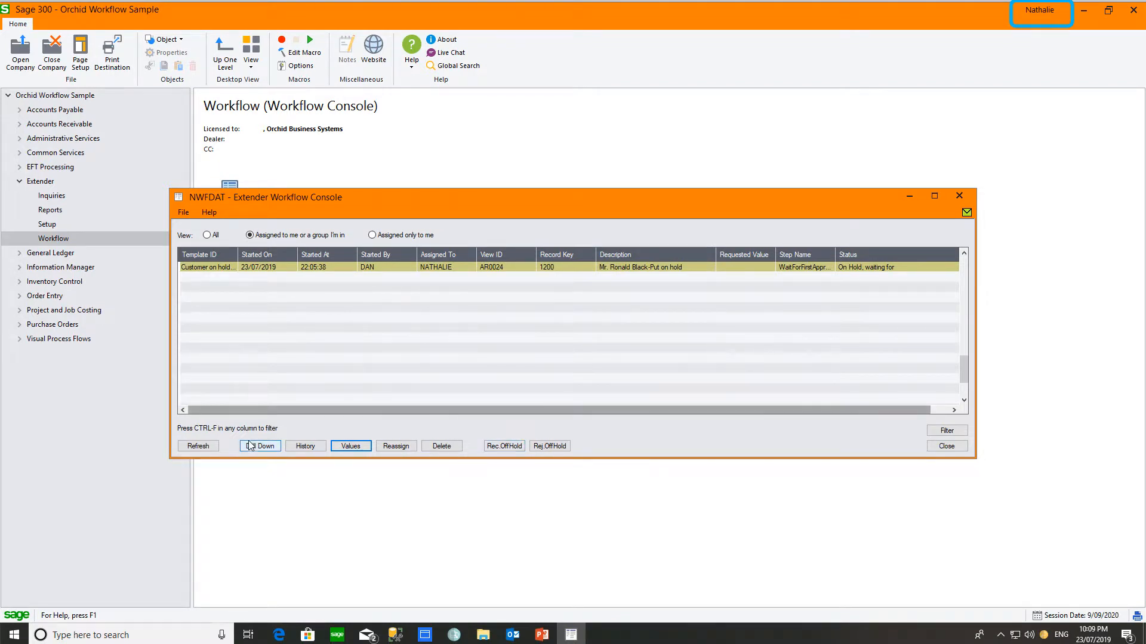
pyautogui.click(272, 457)
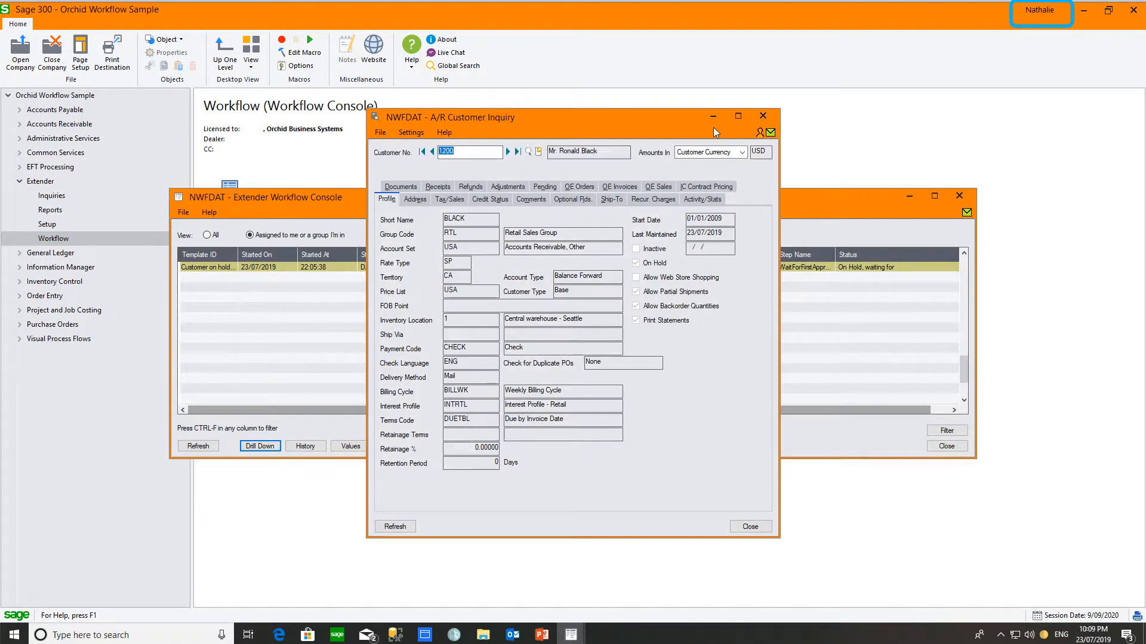
pyautogui.click(769, 132)
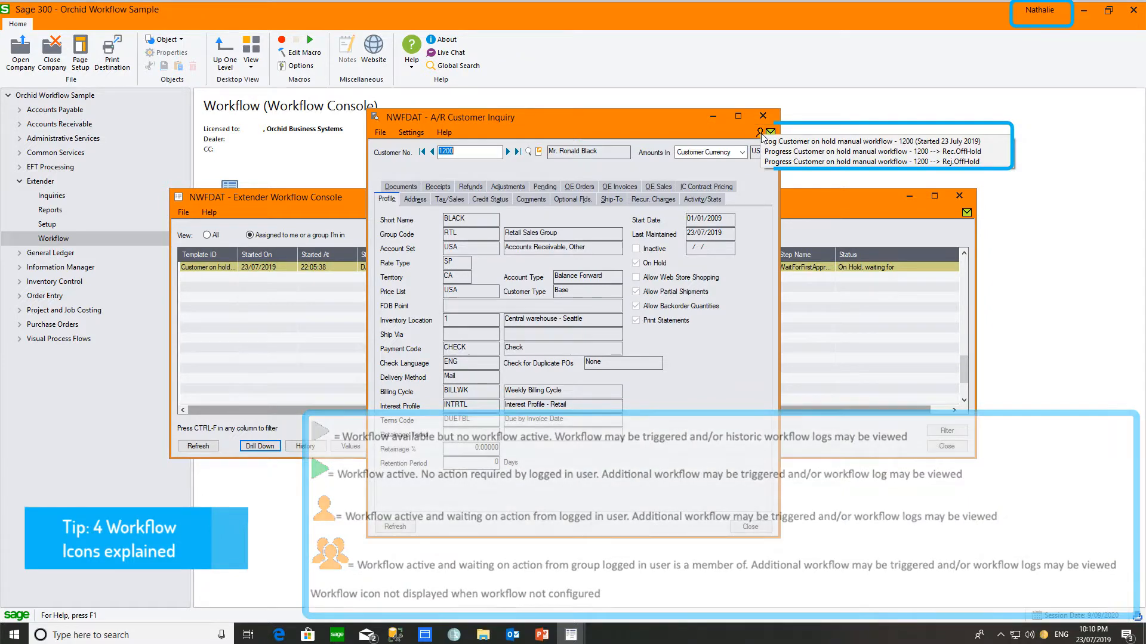
pyautogui.click(763, 116)
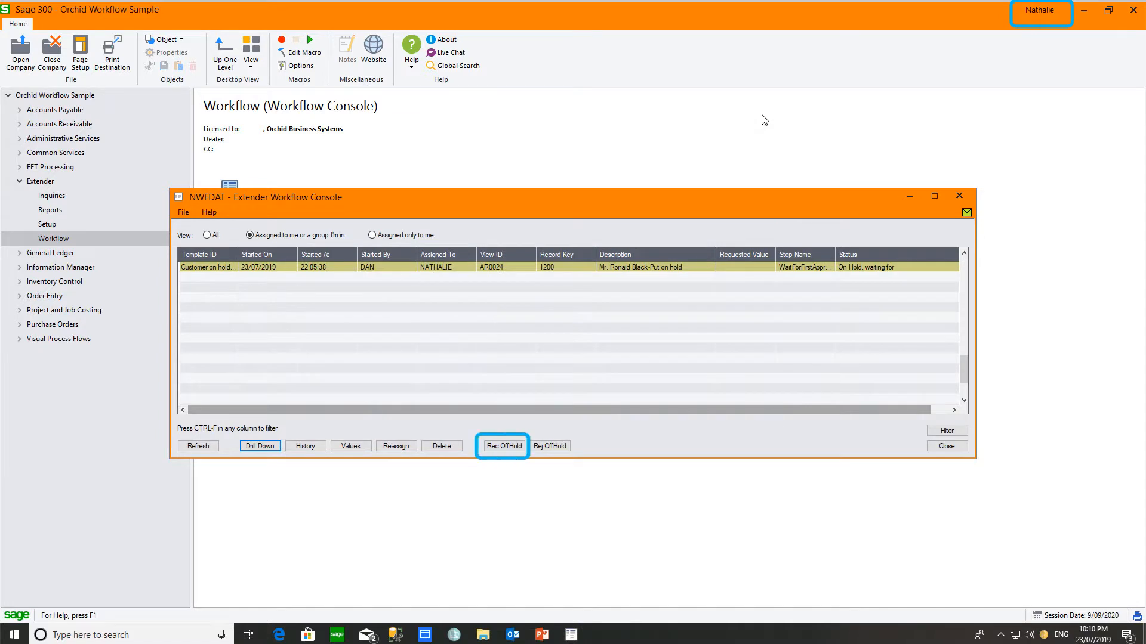
# Step: Submit the Rec.OffHold recommendation, then show all workflows and widen the Step Name column
pyautogui.click(500, 448)
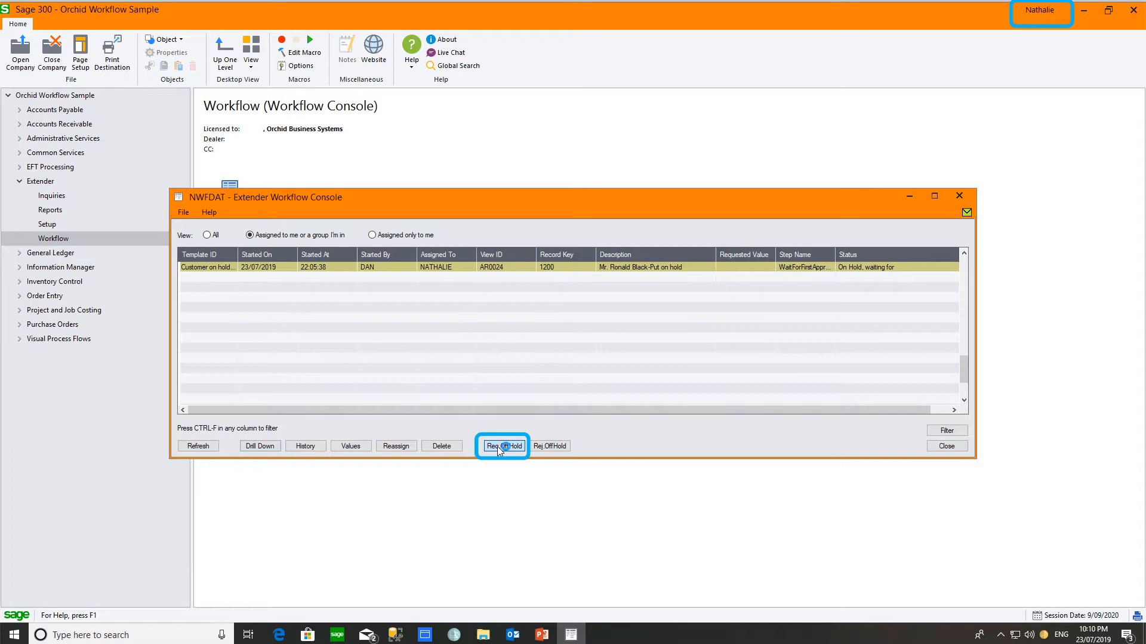
pyautogui.click(498, 448)
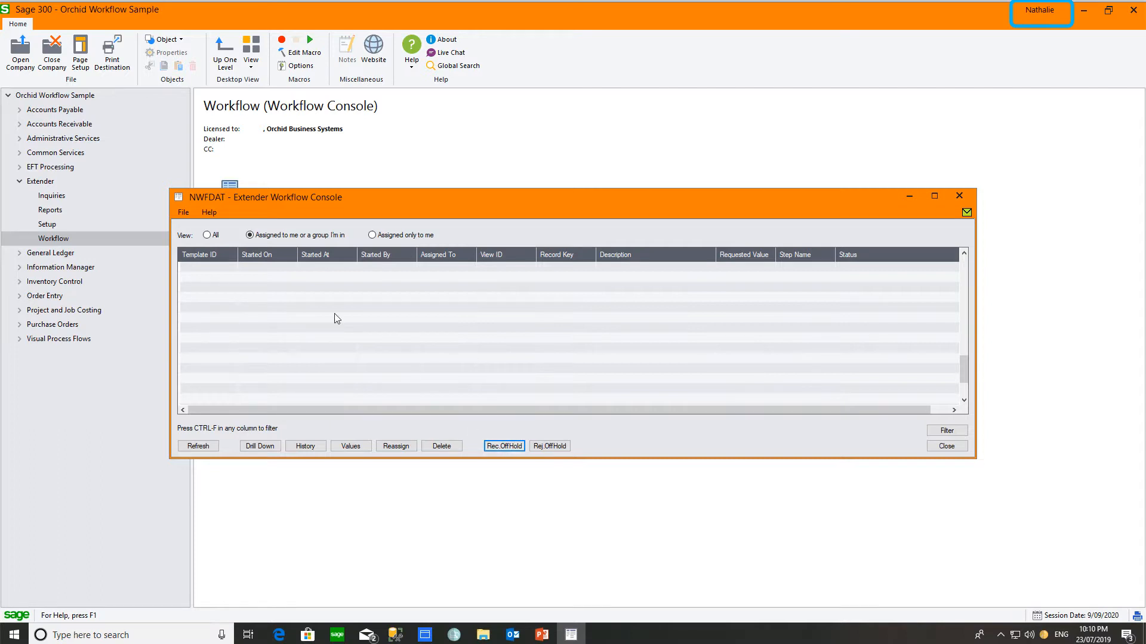
pyautogui.click(207, 236)
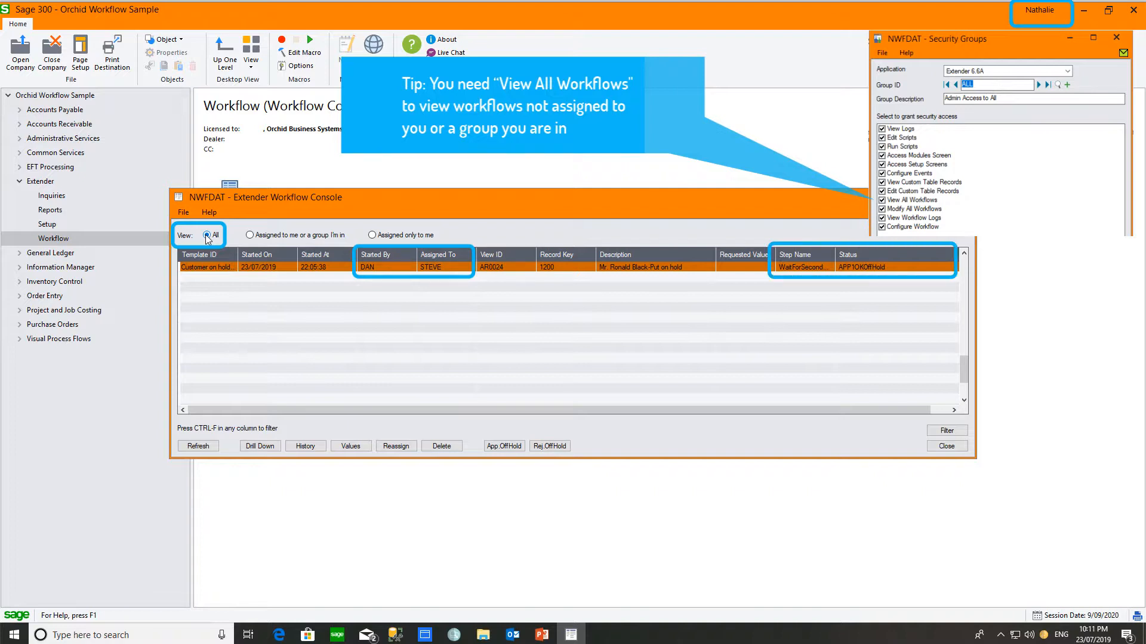
pyautogui.moveTo(832, 248); pyautogui.dragTo(841, 249)
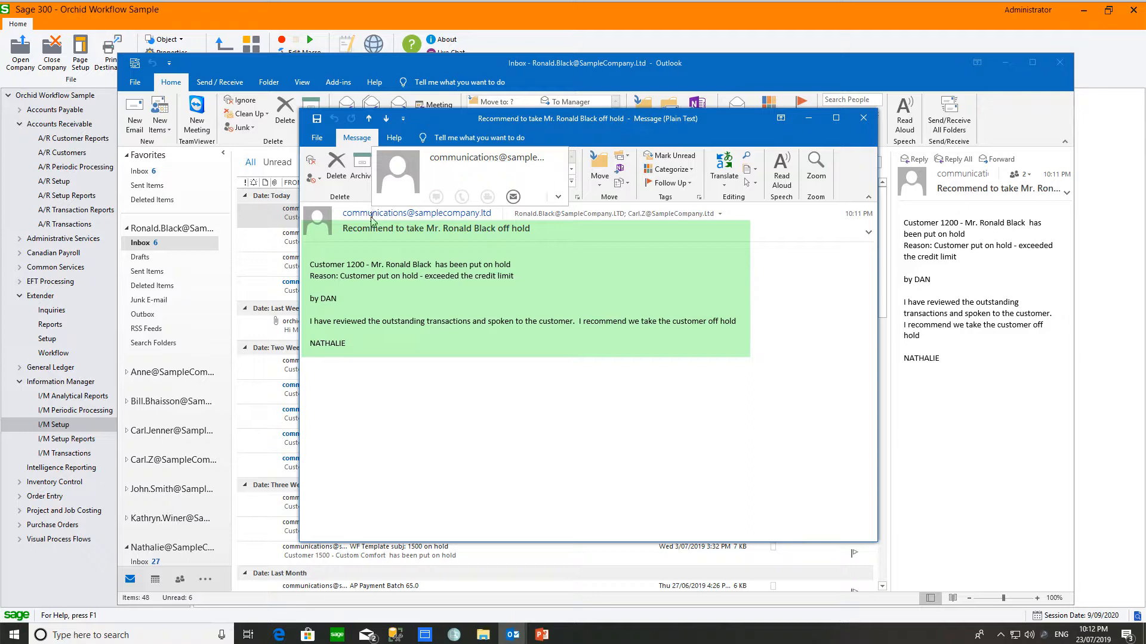
# Step: Bring the Sage 300 window, showing I/M Setup, back in front of Outlook
pyautogui.click(1021, 17)
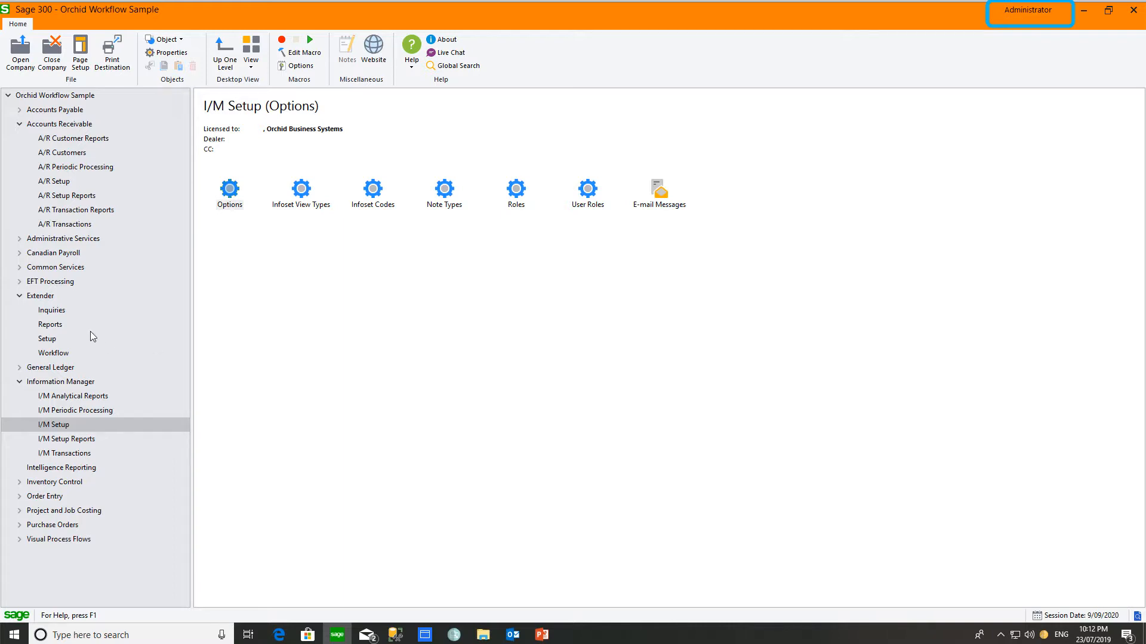
# Step: In the Extender Workflow Console, reassign the on-hold workflow task to the user who recommended its release
pyautogui.click(60, 353)
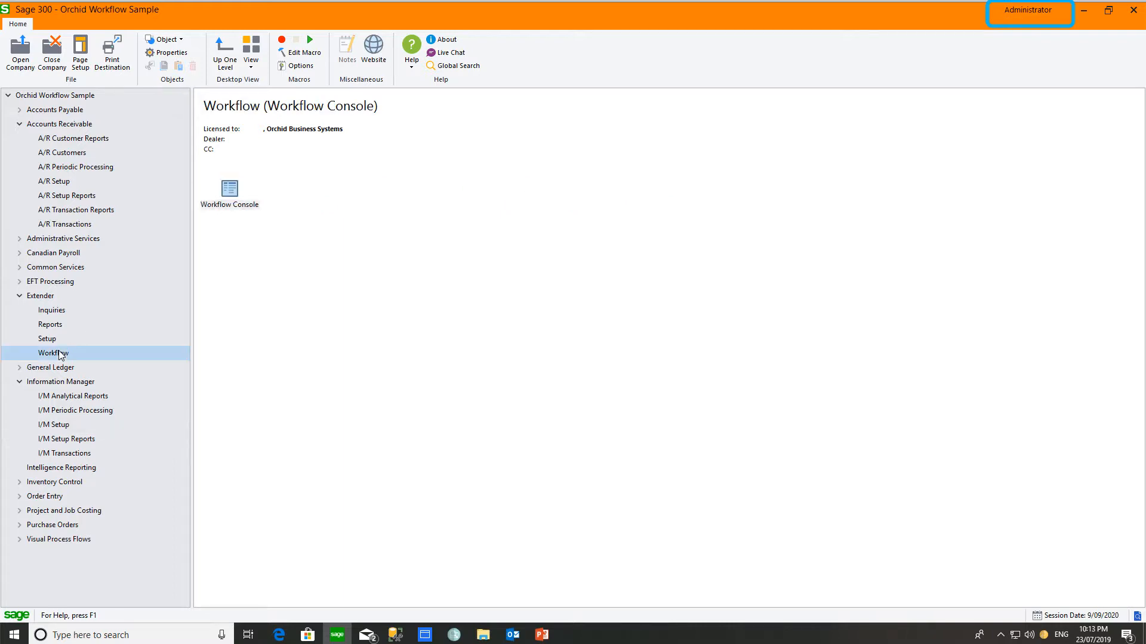
pyautogui.doubleClick(230, 191)
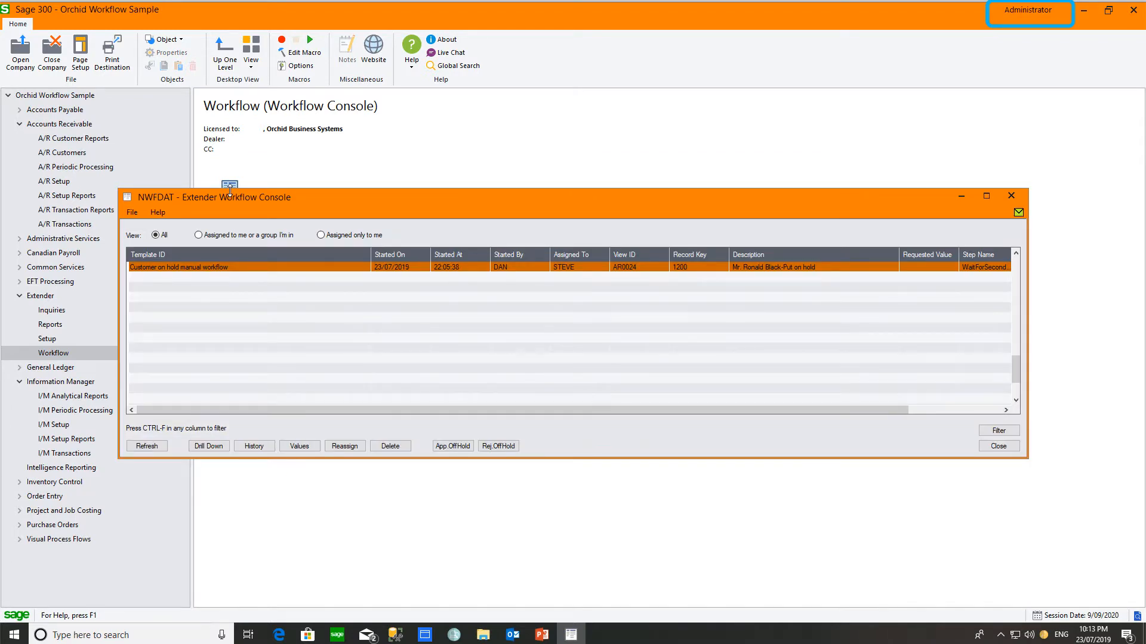
pyautogui.click(561, 269)
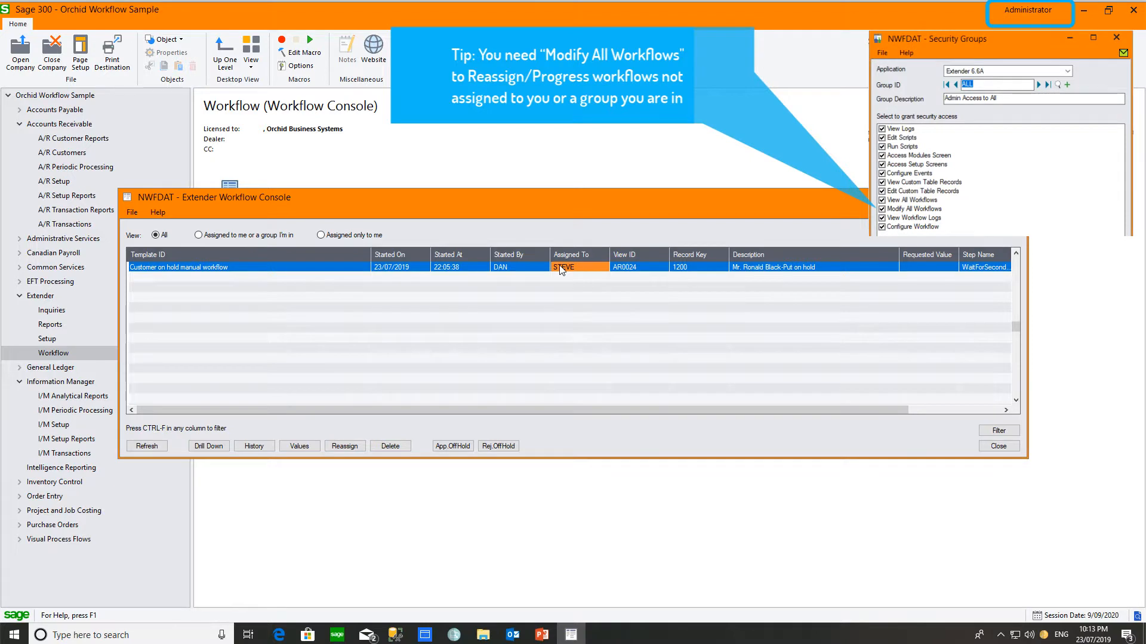
pyautogui.click(341, 447)
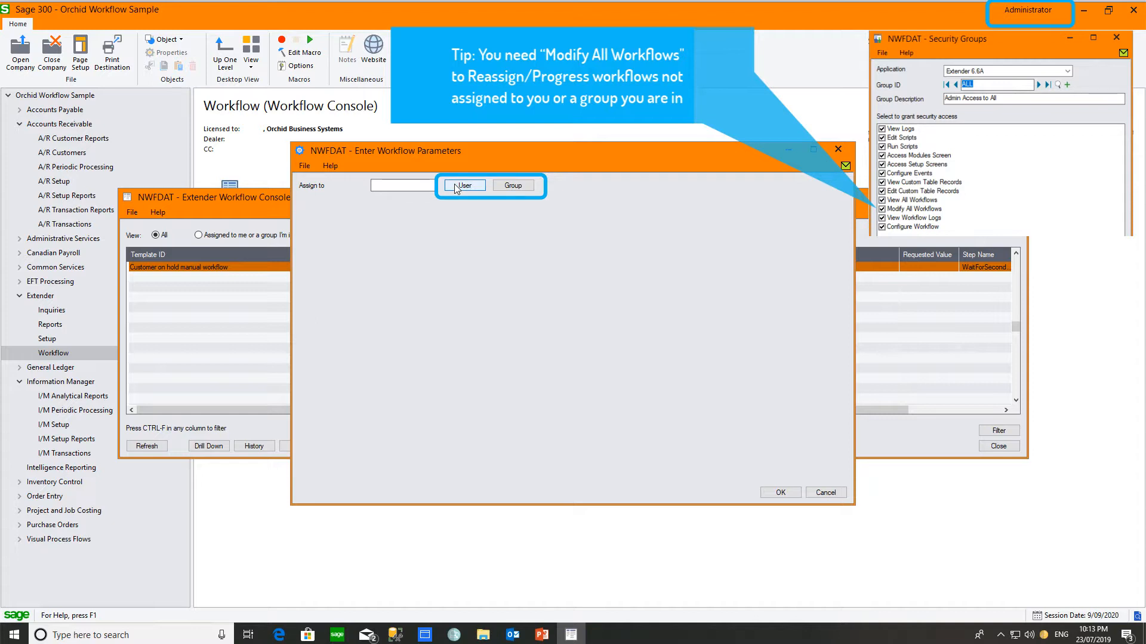
pyautogui.write('NATHALIE')
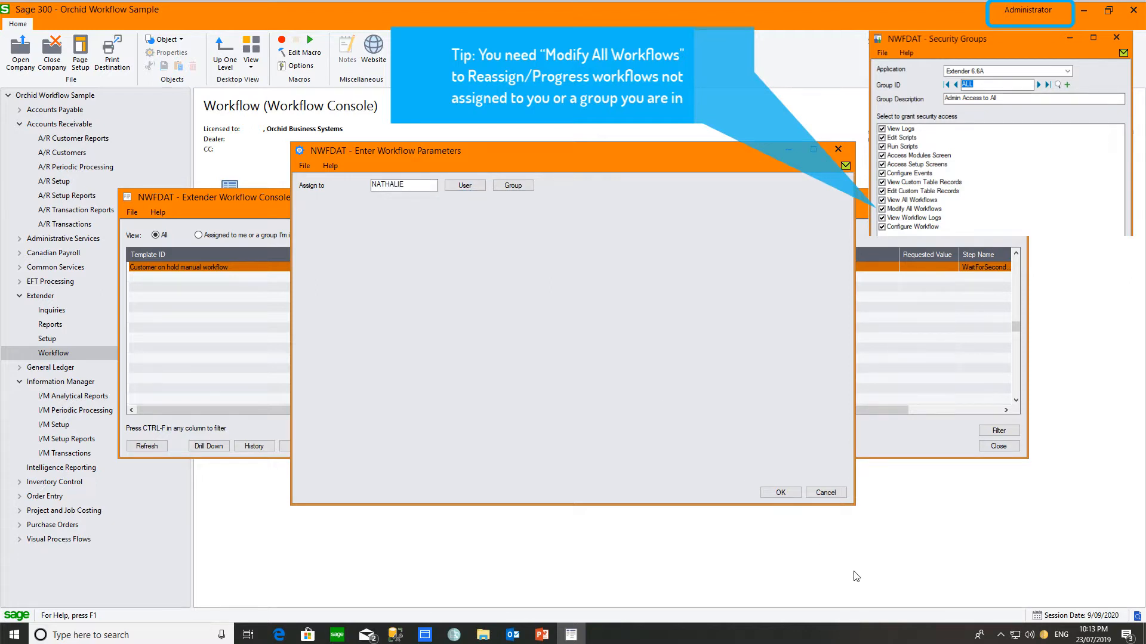
pyautogui.click(776, 493)
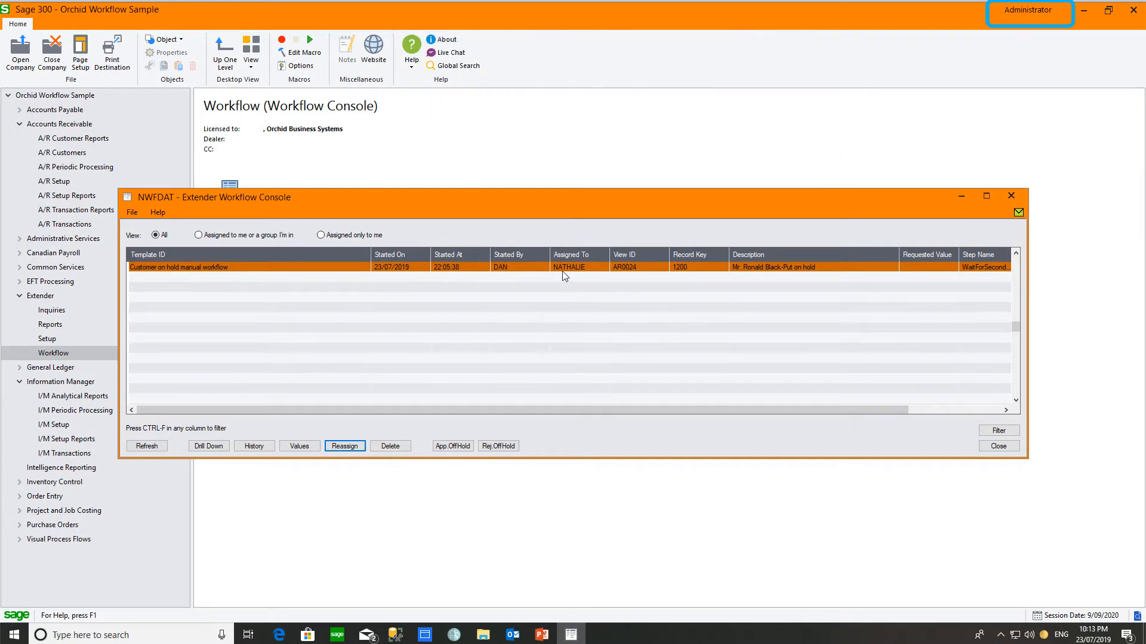
pyautogui.click(1011, 199)
pyautogui.click(69, 356)
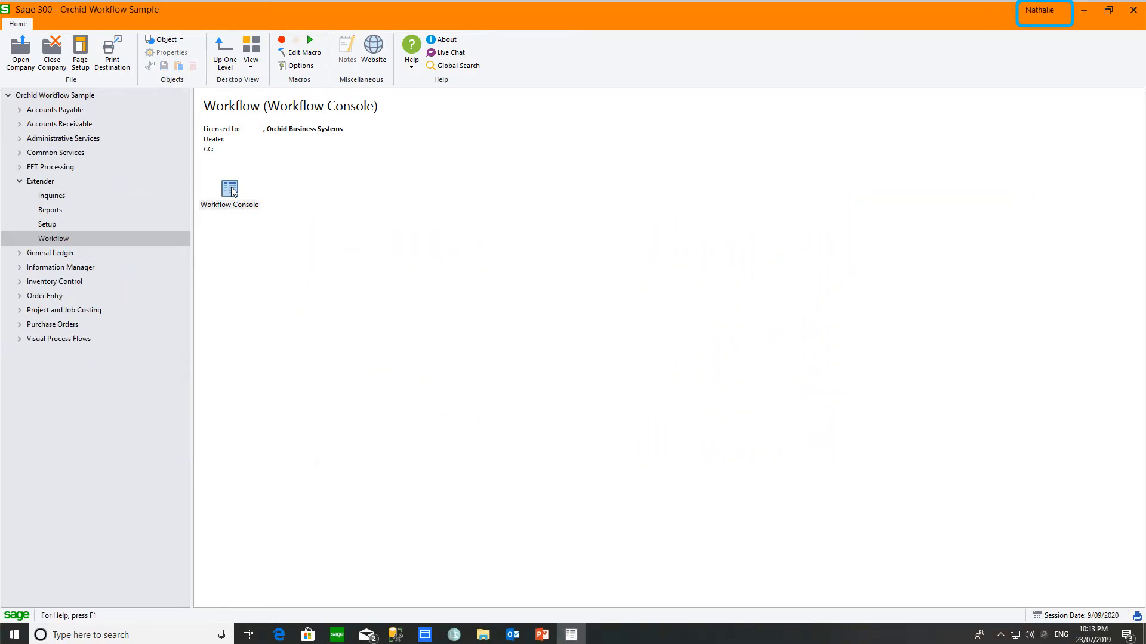
pyautogui.doubleClick(231, 187)
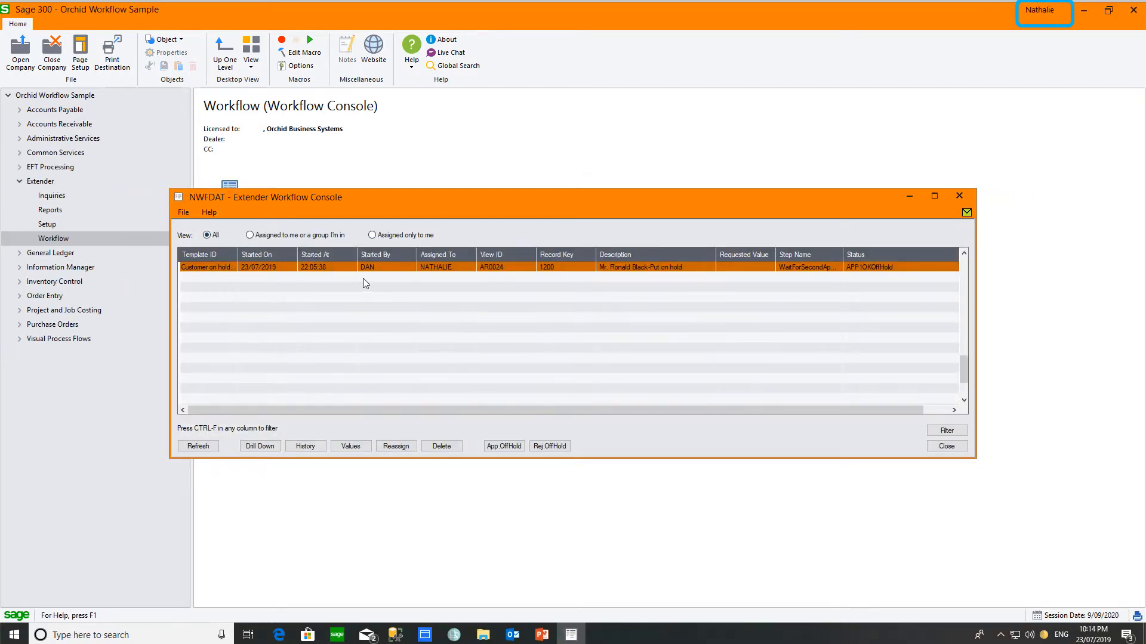
pyautogui.click(378, 266)
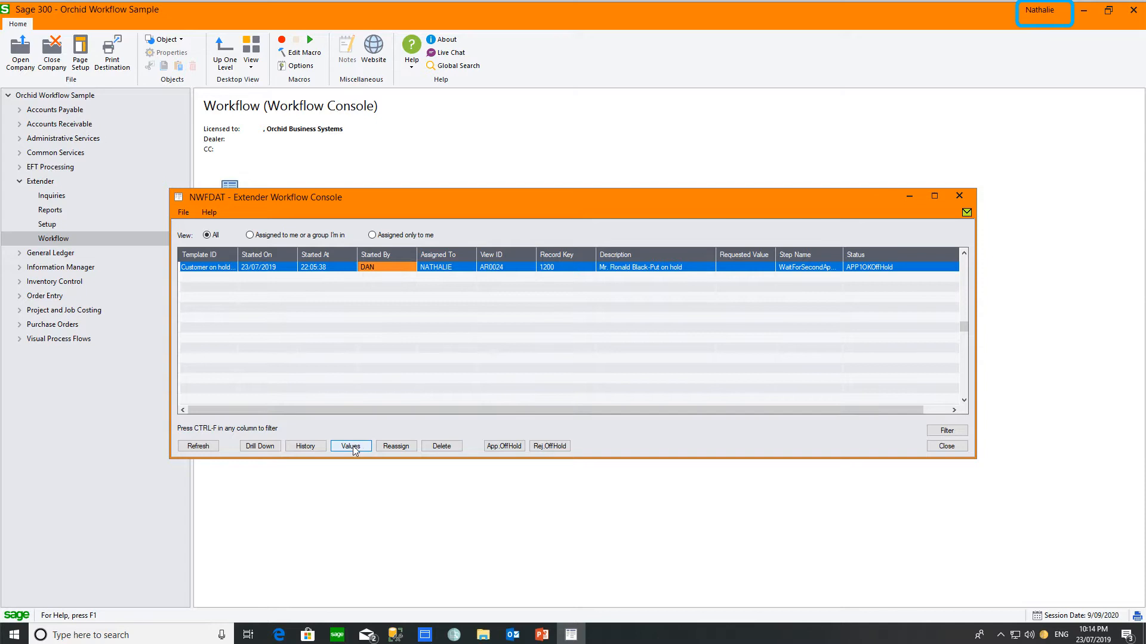
pyautogui.click(309, 446)
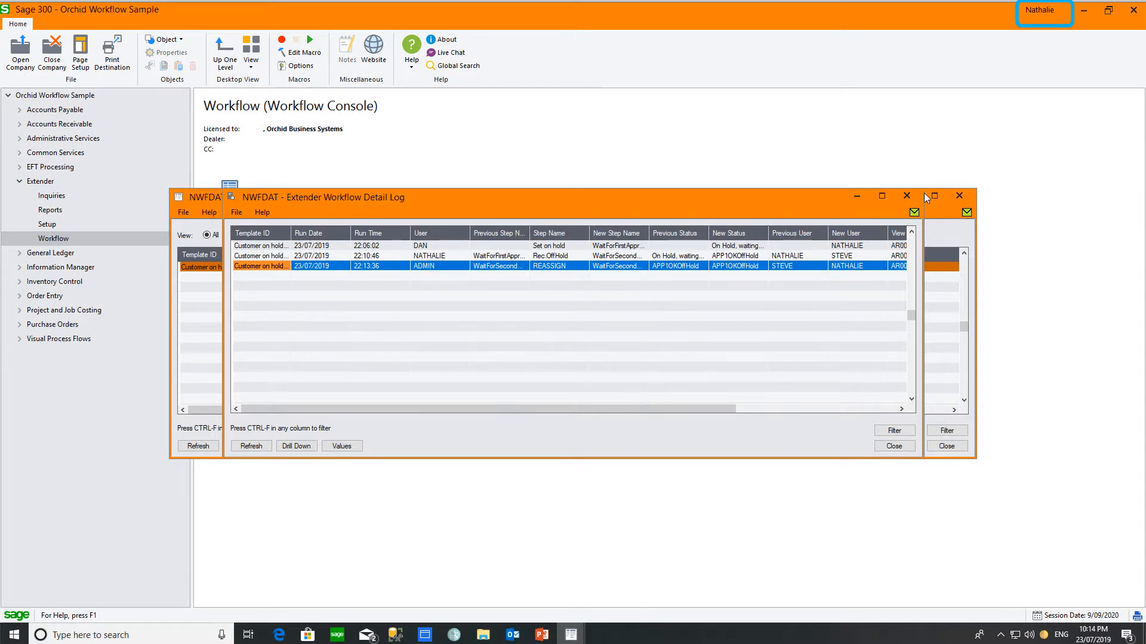
pyautogui.click(907, 196)
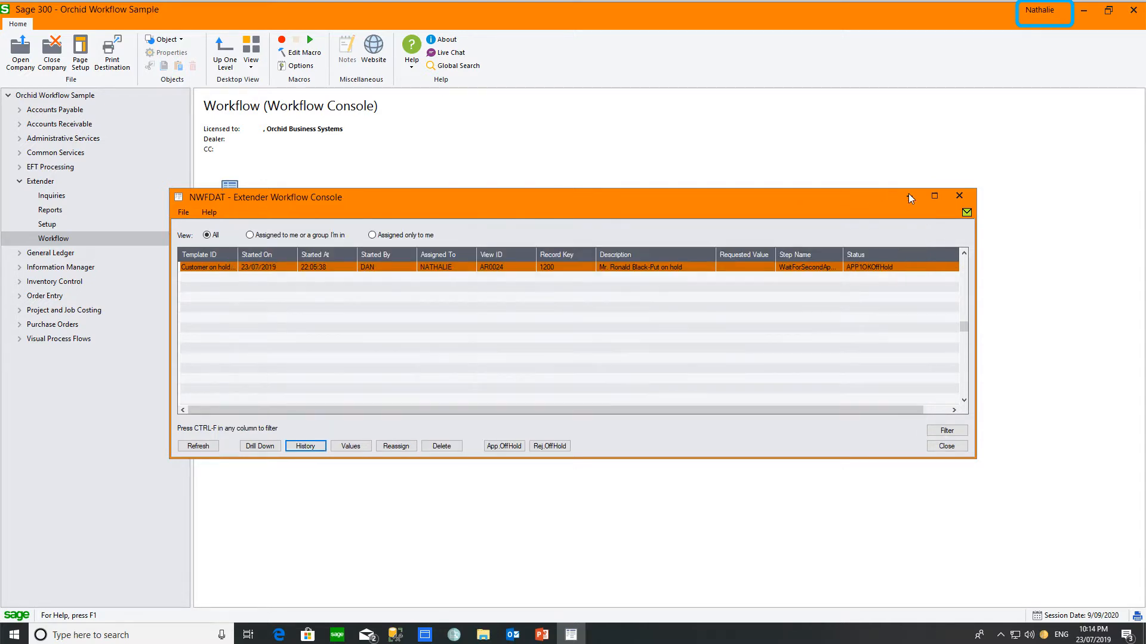
# Step: Try App.OffHold, dismiss the second-approver error, then reassign the task to a second approver chosen from the user Finder
pyautogui.click(505, 447)
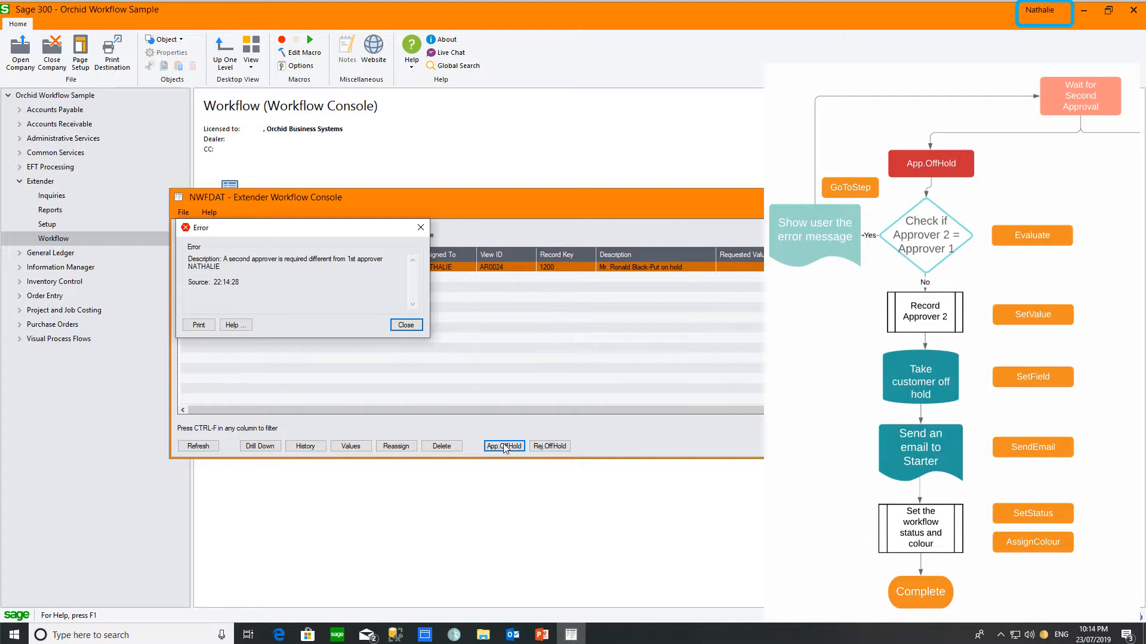
pyautogui.click(405, 325)
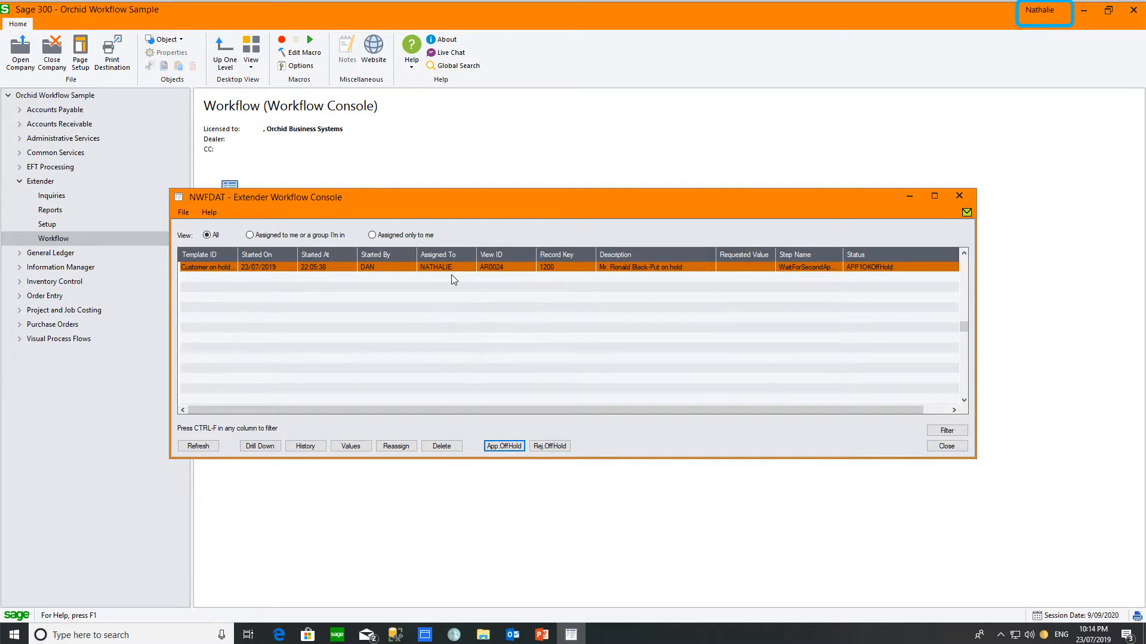
pyautogui.click(395, 448)
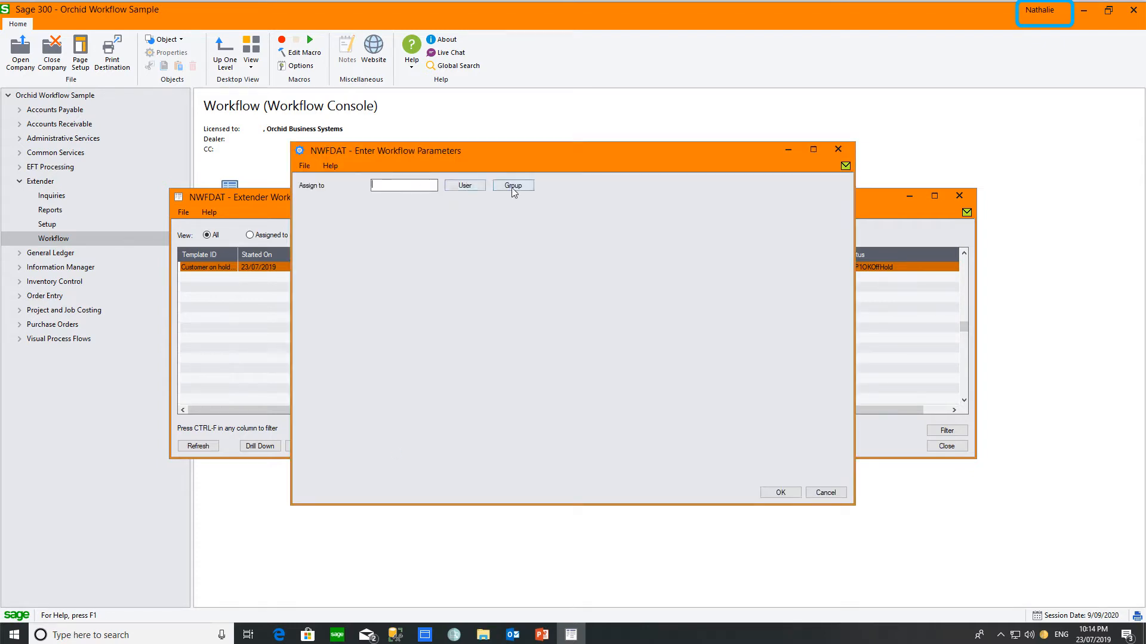
pyautogui.click(468, 188)
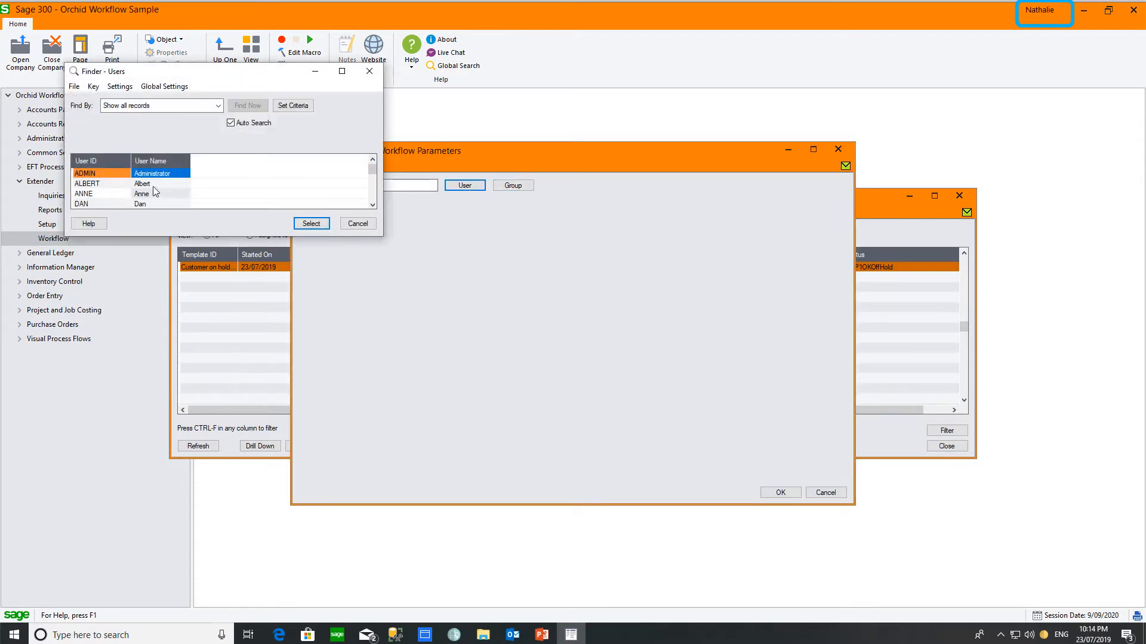
pyautogui.click(306, 223)
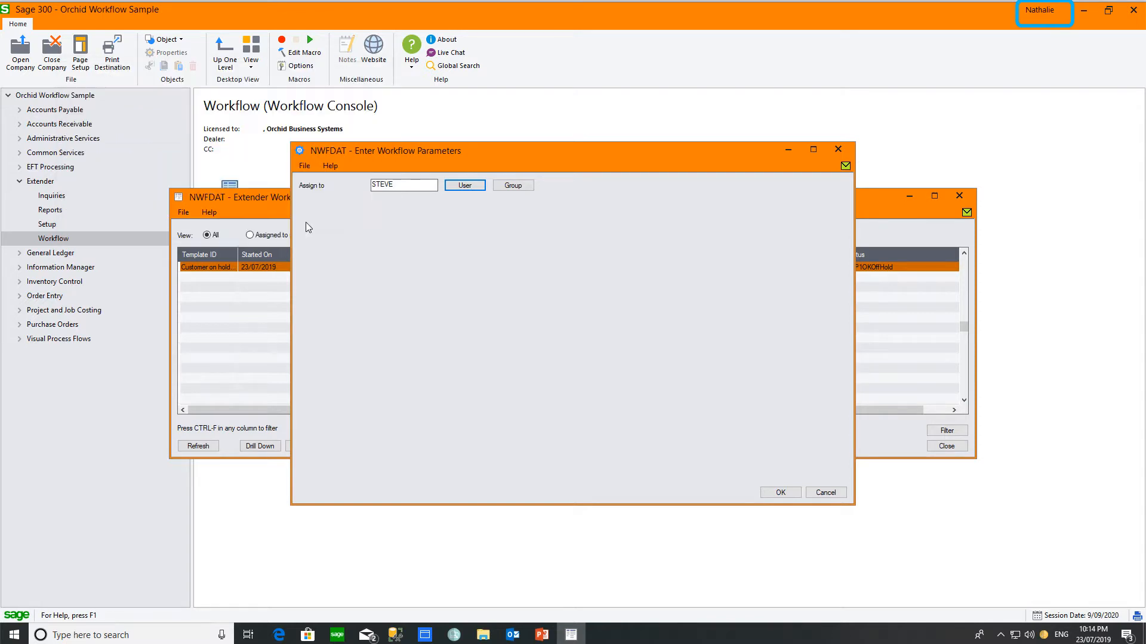
pyautogui.click(781, 493)
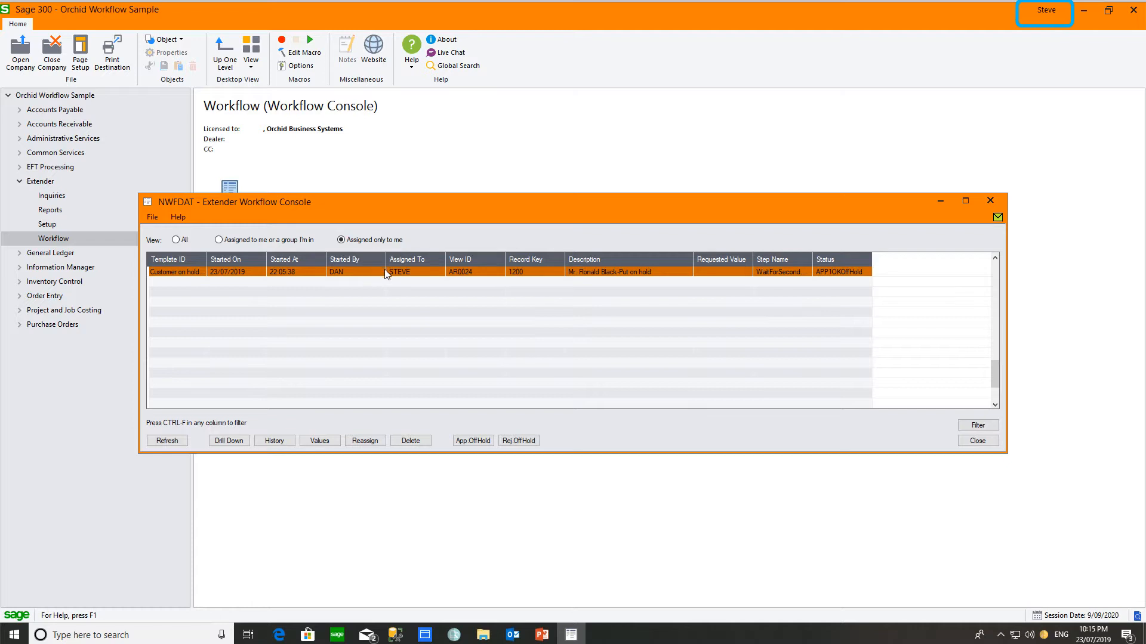
pyautogui.click(274, 441)
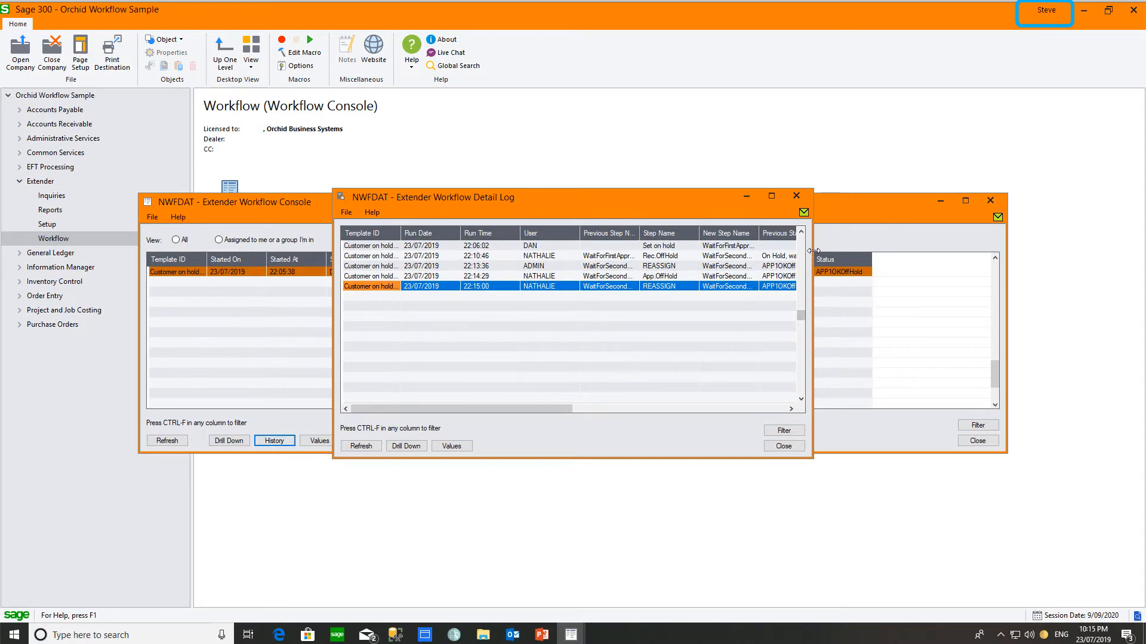
pyautogui.moveTo(813, 251); pyautogui.dragTo(881, 250)
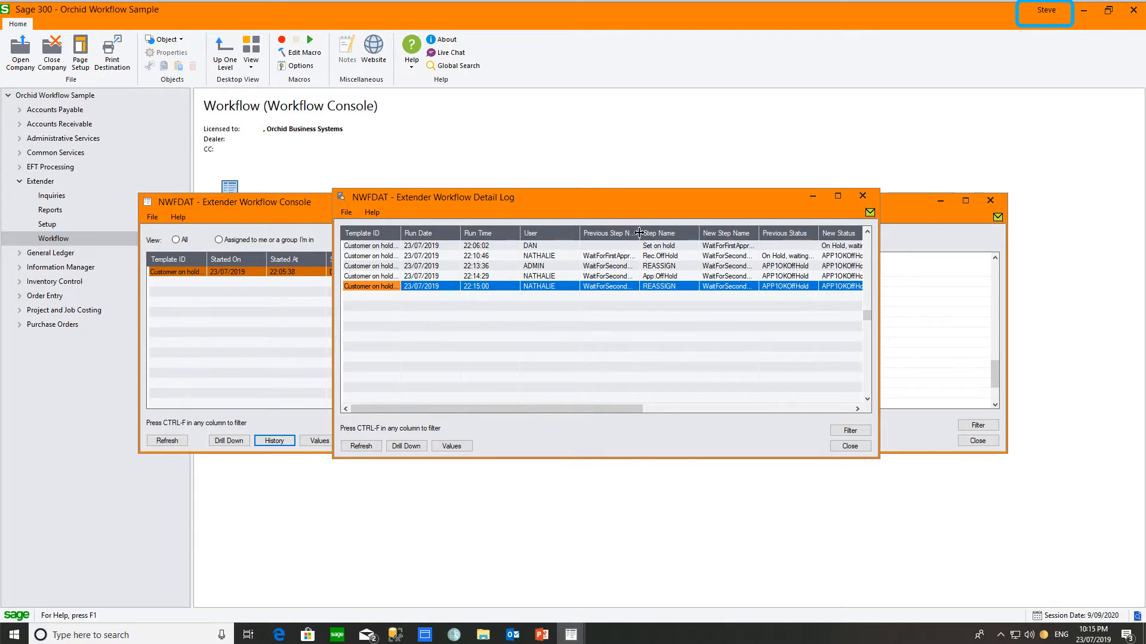
pyautogui.moveTo(640, 233); pyautogui.dragTo(661, 233)
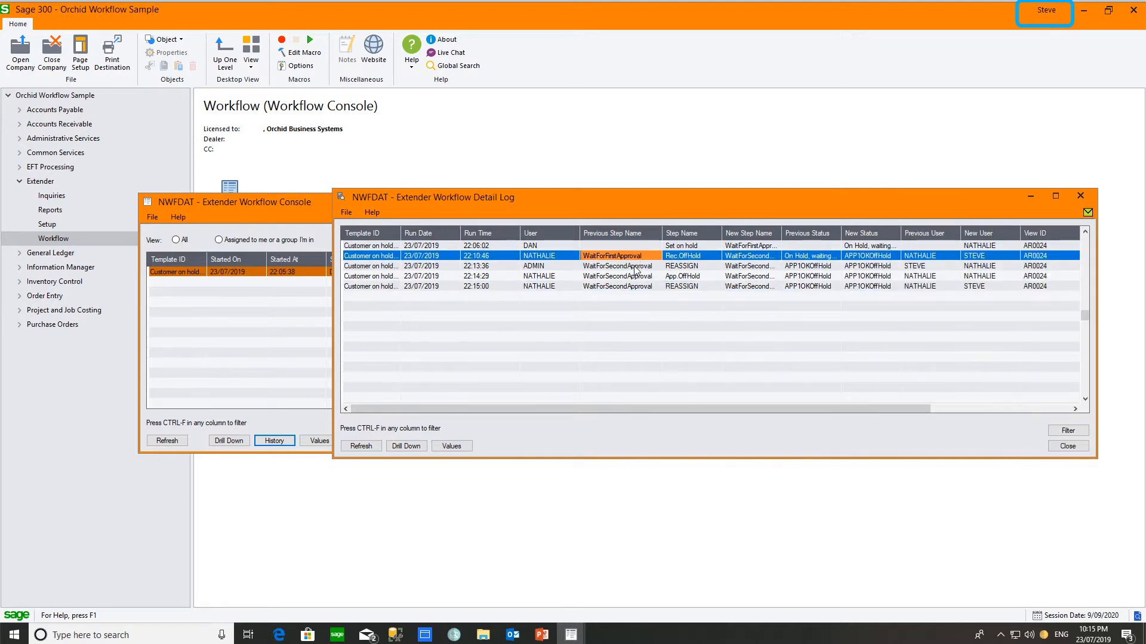
pyautogui.click(636, 267)
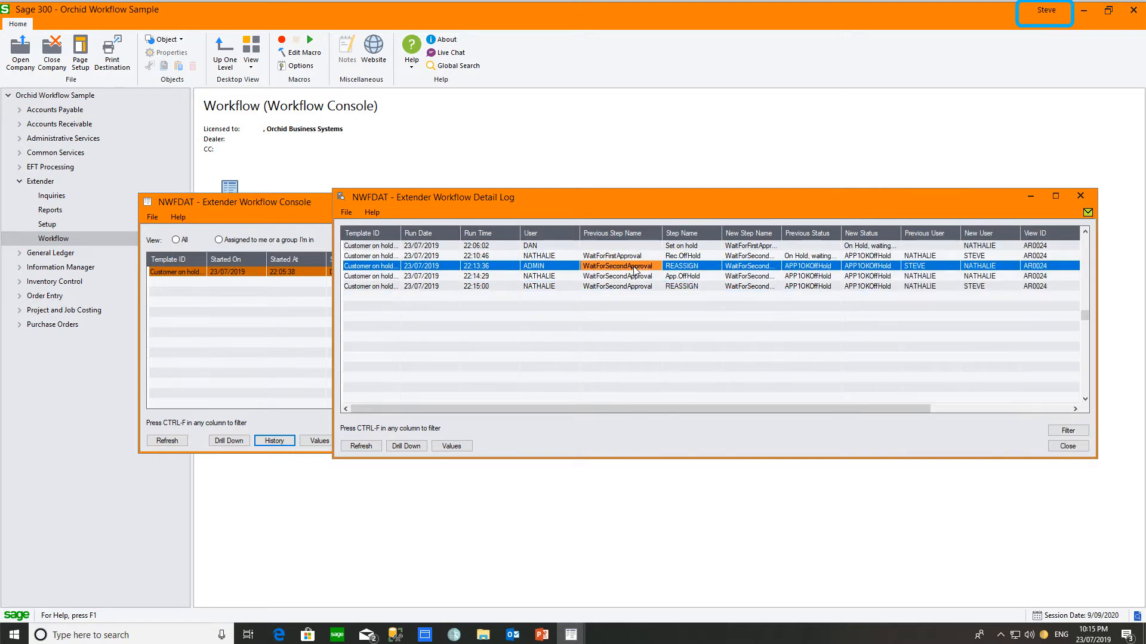
pyautogui.click(634, 276)
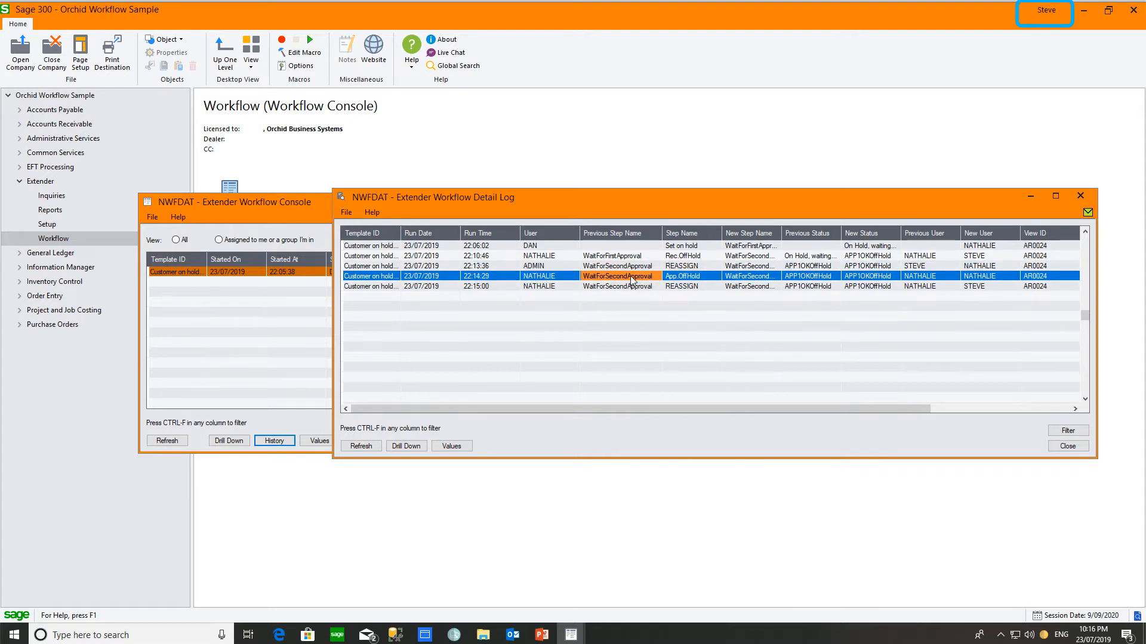
pyautogui.click(629, 286)
pyautogui.click(628, 275)
pyautogui.click(627, 290)
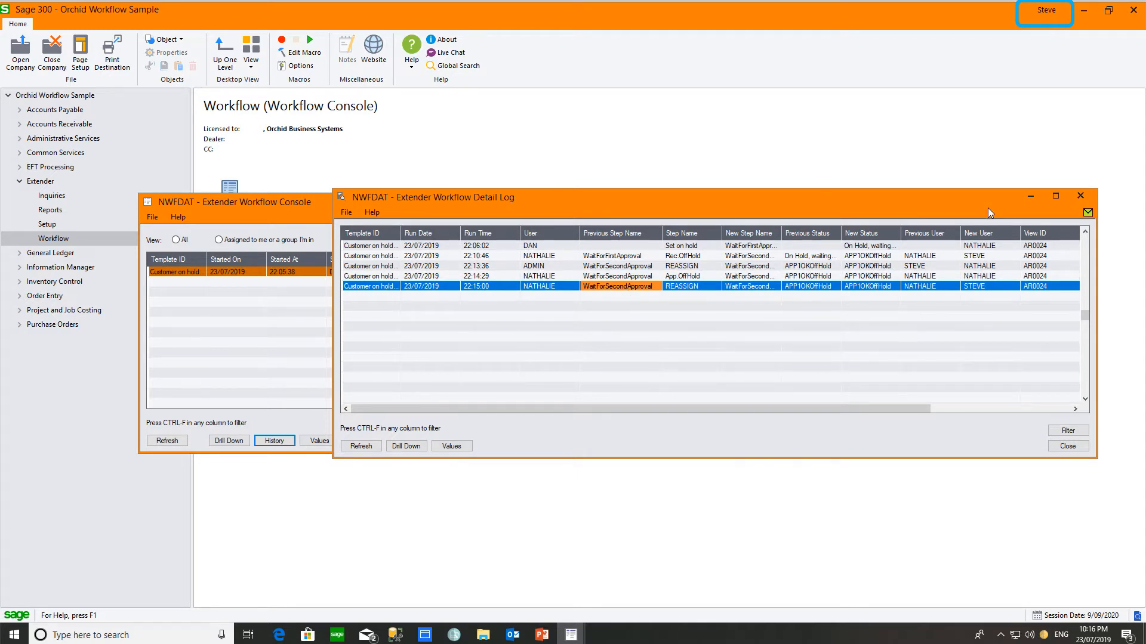
pyautogui.click(1079, 196)
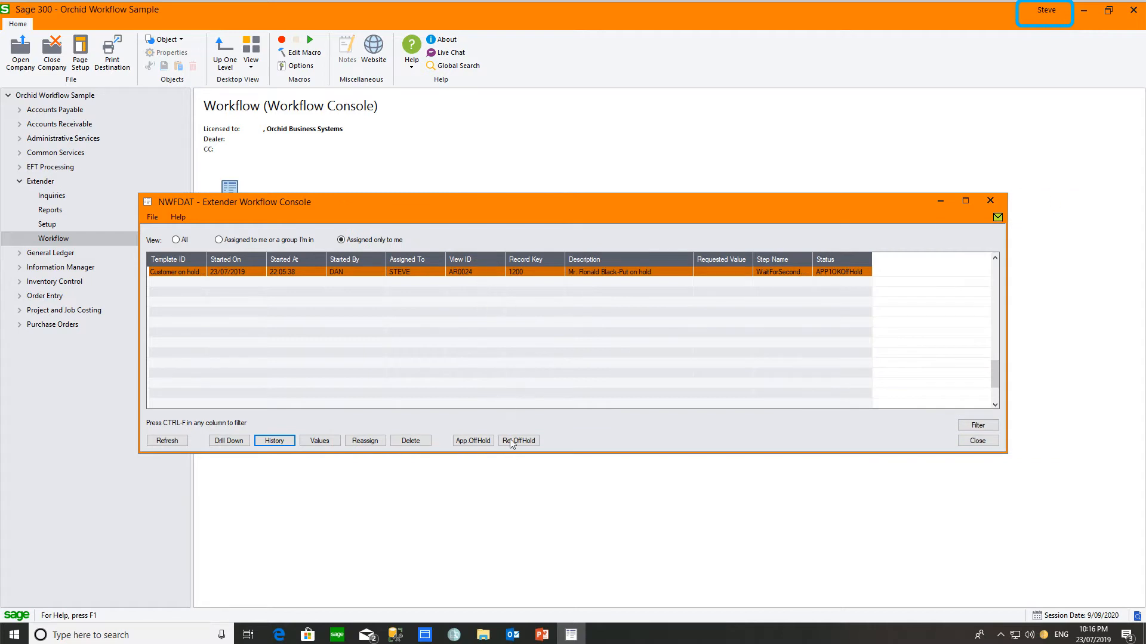
# Step: Approve taking customer 1200 off hold, close the Workflow Console, and go to Extender Inquiries
pyautogui.click(469, 442)
pyautogui.click(469, 444)
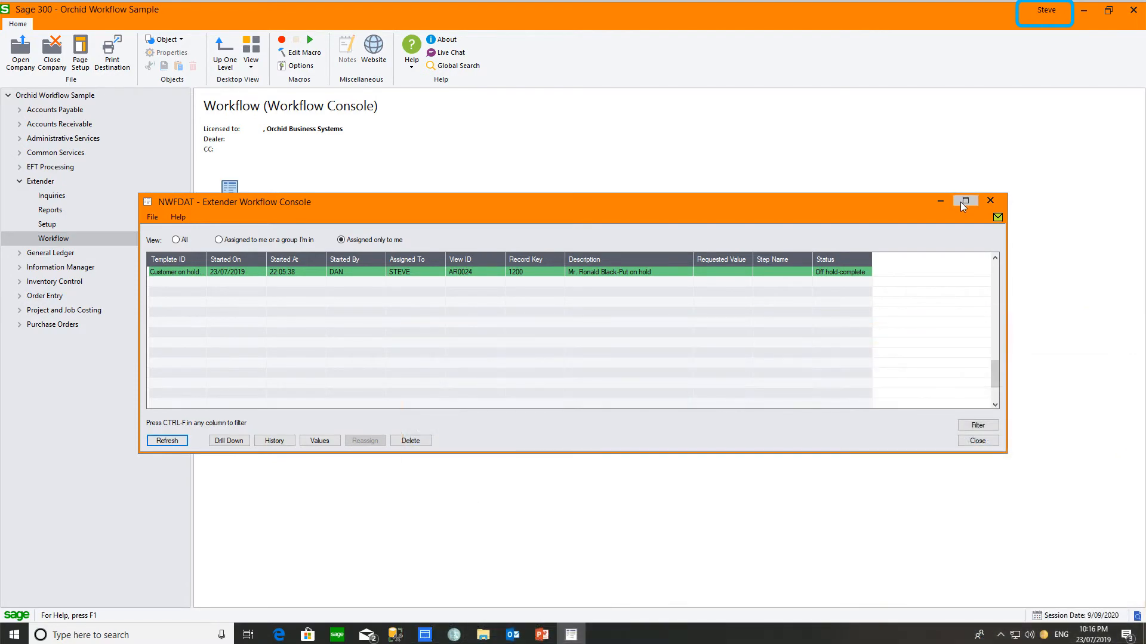
pyautogui.click(989, 202)
pyautogui.click(52, 195)
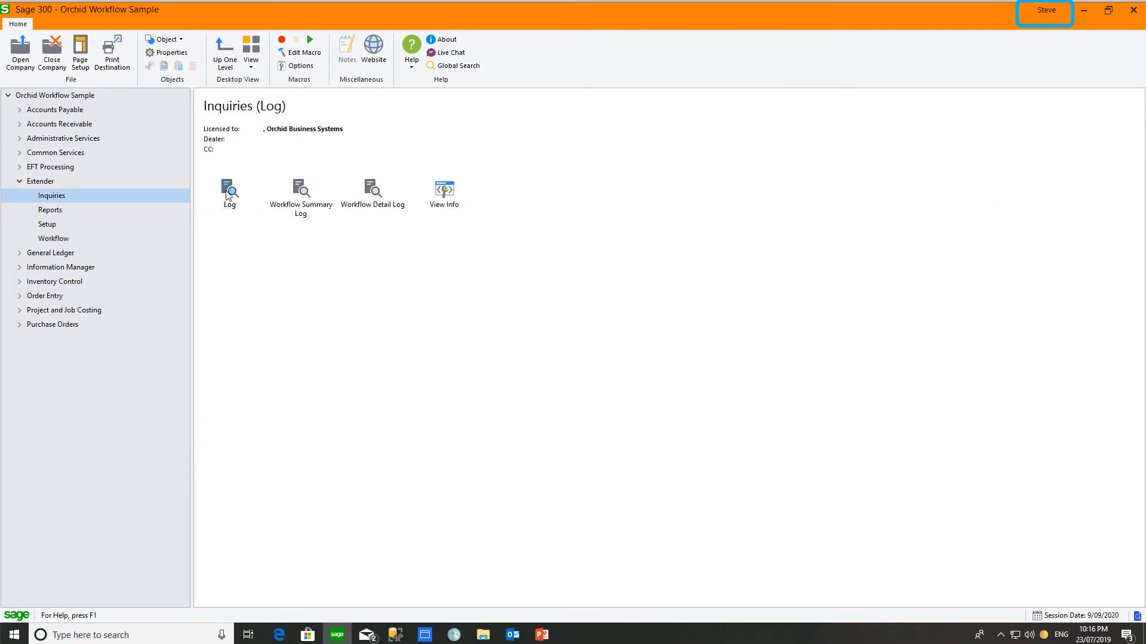
# Step: Open the Workflow Summary Log and its Detail Log, widen it to check the final off-hold step, then close it
pyautogui.doubleClick(298, 189)
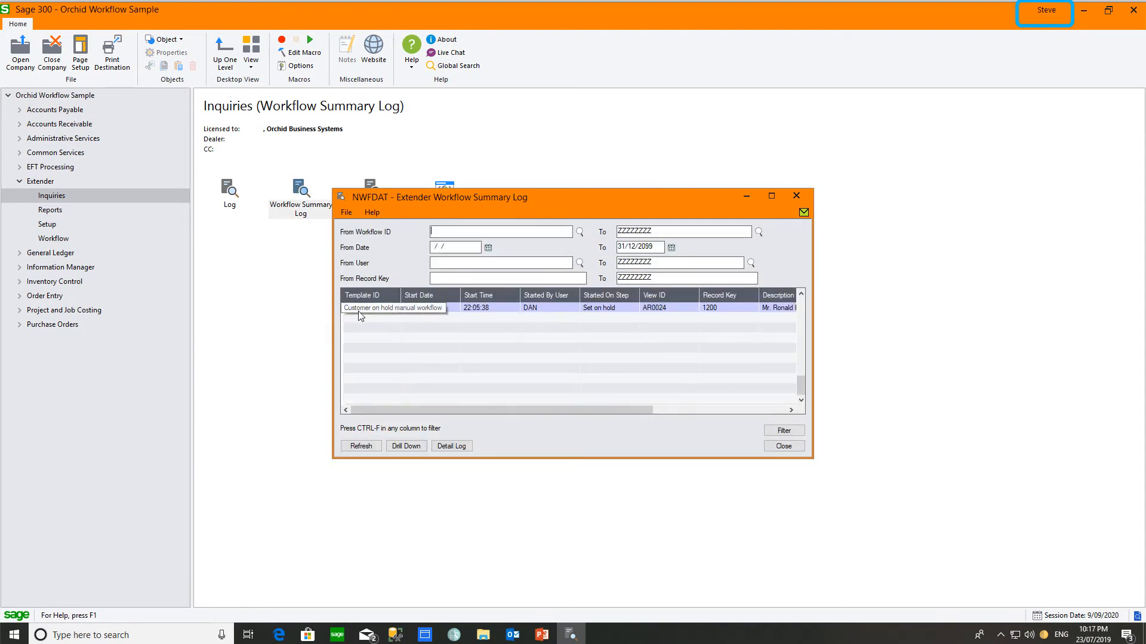
pyautogui.click(450, 446)
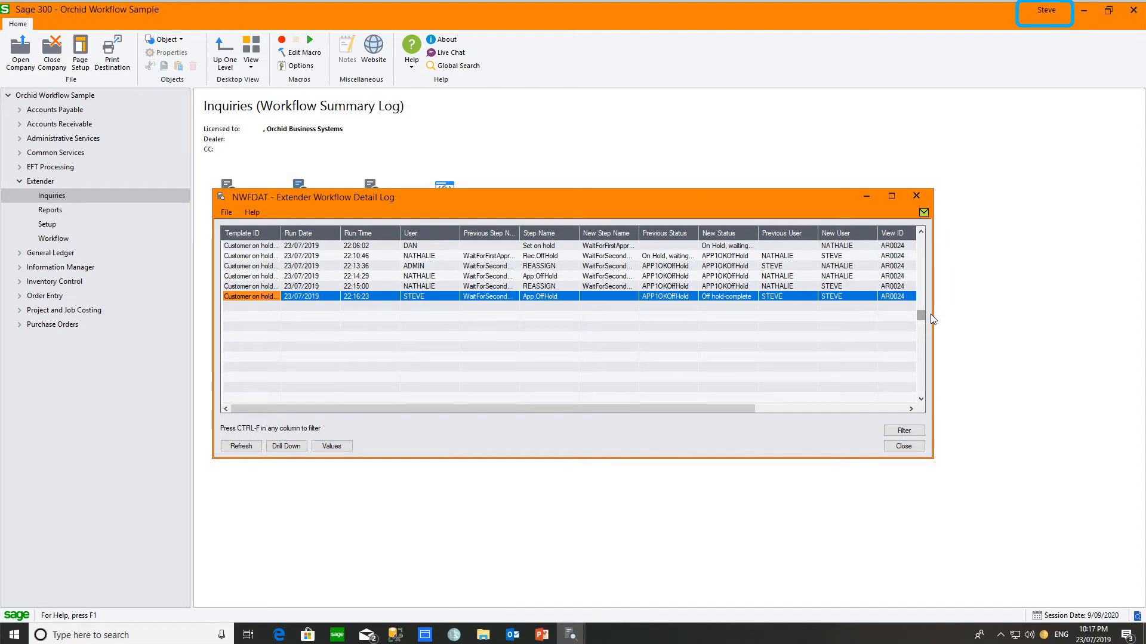
pyautogui.moveTo(933, 318); pyautogui.dragTo(1127, 325)
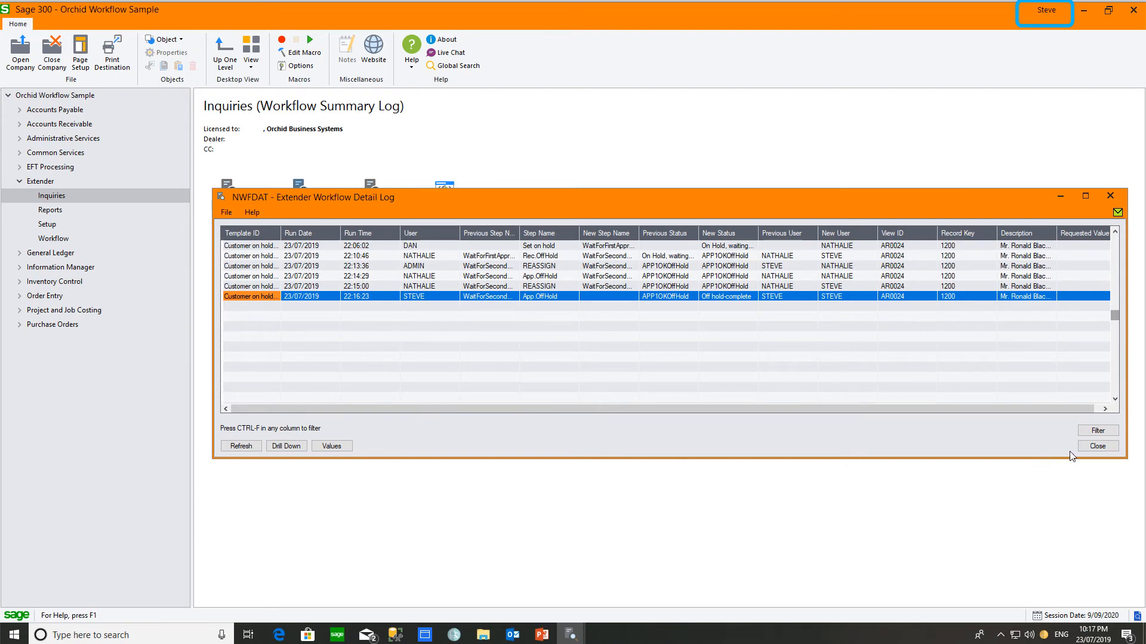
pyautogui.click(1097, 446)
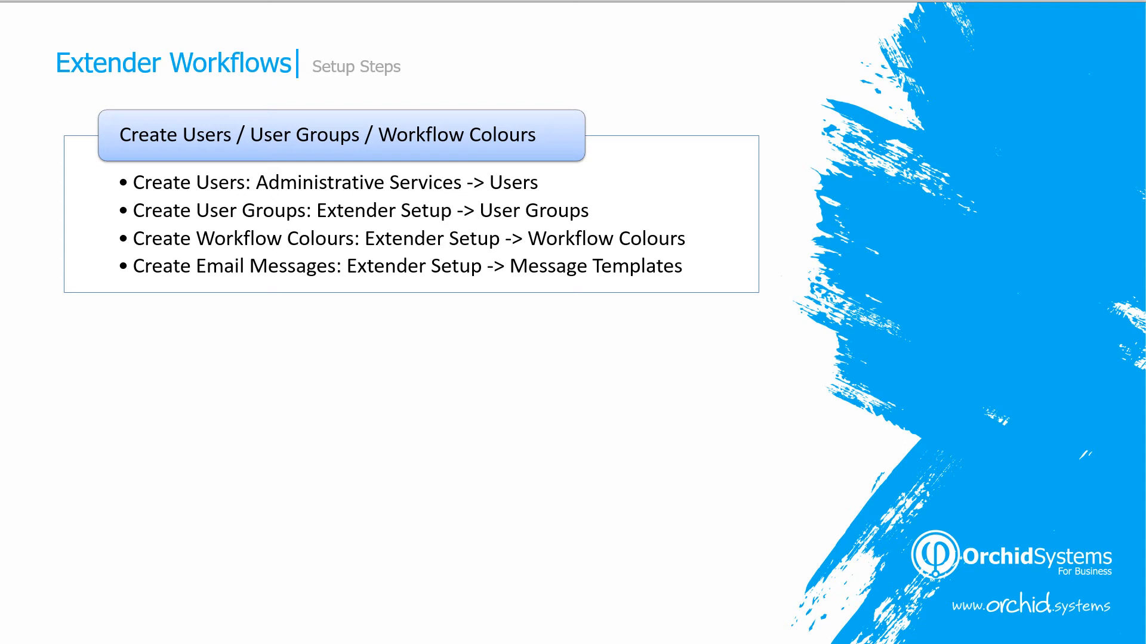
# Step: Advance the Setup Steps slide to reveal the Workflow Templates box and its bullet points
pyautogui.press('Right')
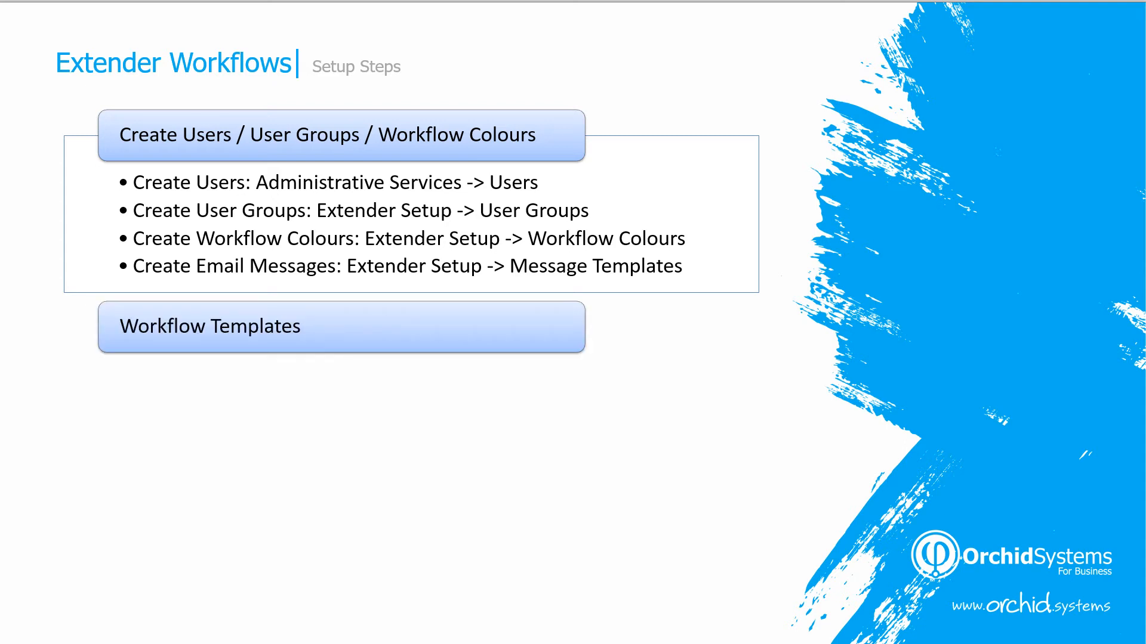
pyautogui.press('Right')
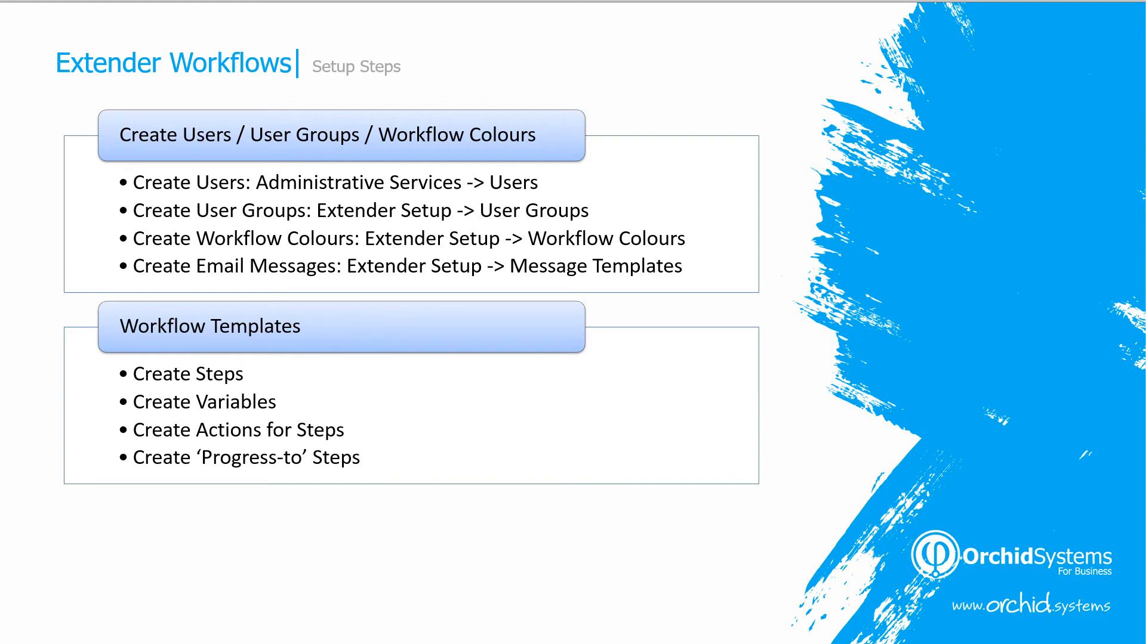